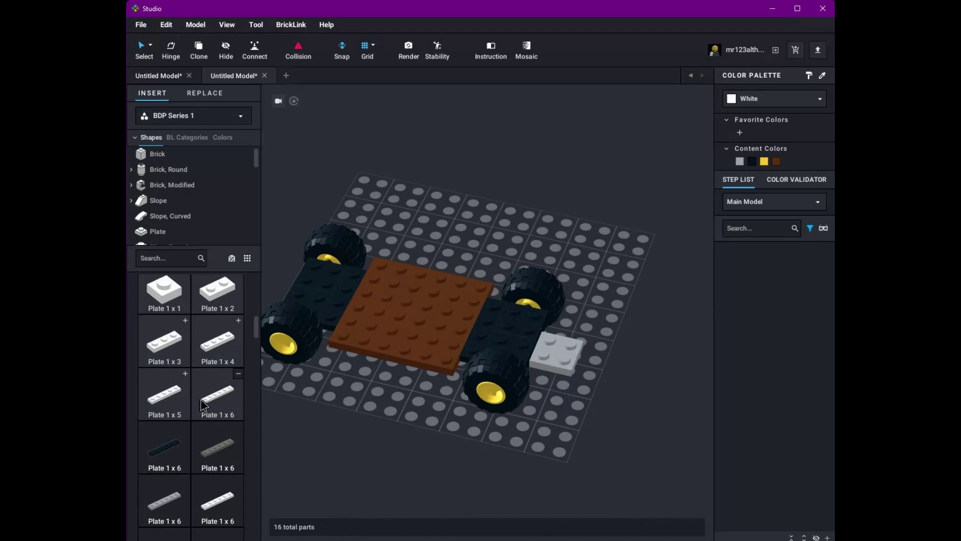
Step: Add a 4 x 6 plate behind the rear axle section and colour it reddish brown
scroll(394, 345, up, 2)
scroll(190, 401, down, 10)
click(217, 444)
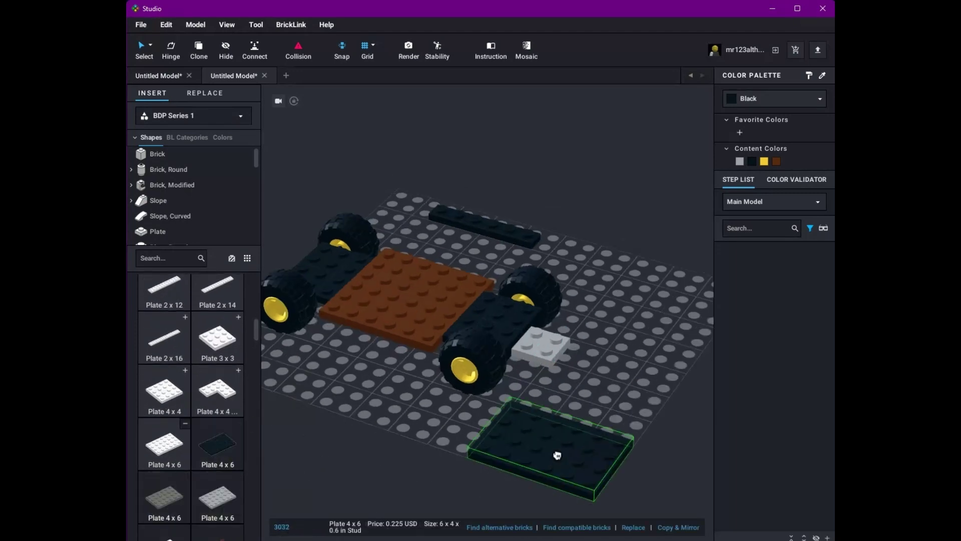
click(593, 360)
click(776, 161)
right_drag(576, 451, 491, 452)
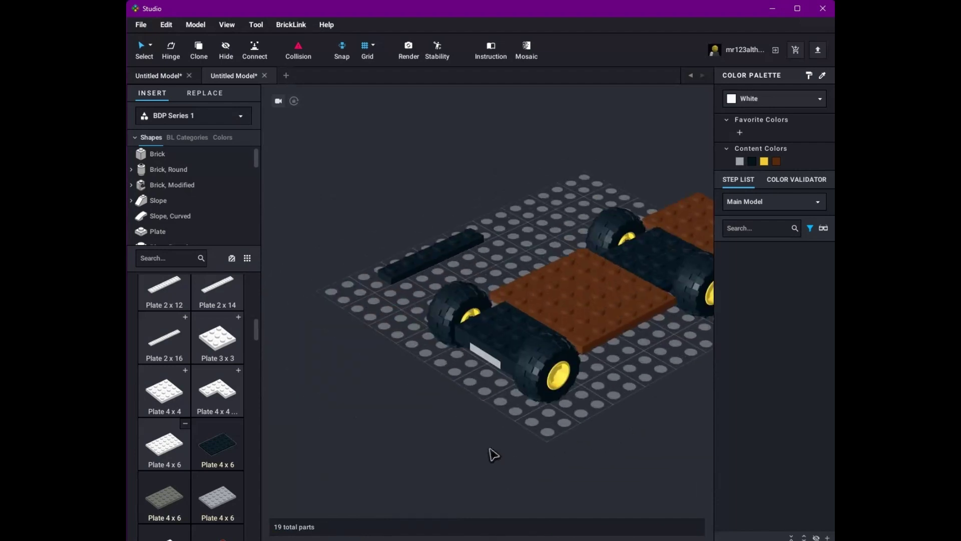
Step: Place two black 1 x 6 plates lengthwise and parallel on the front axle section
scroll(491, 452, up, 2)
drag(429, 268, 502, 360)
scroll(508, 363, down, 3)
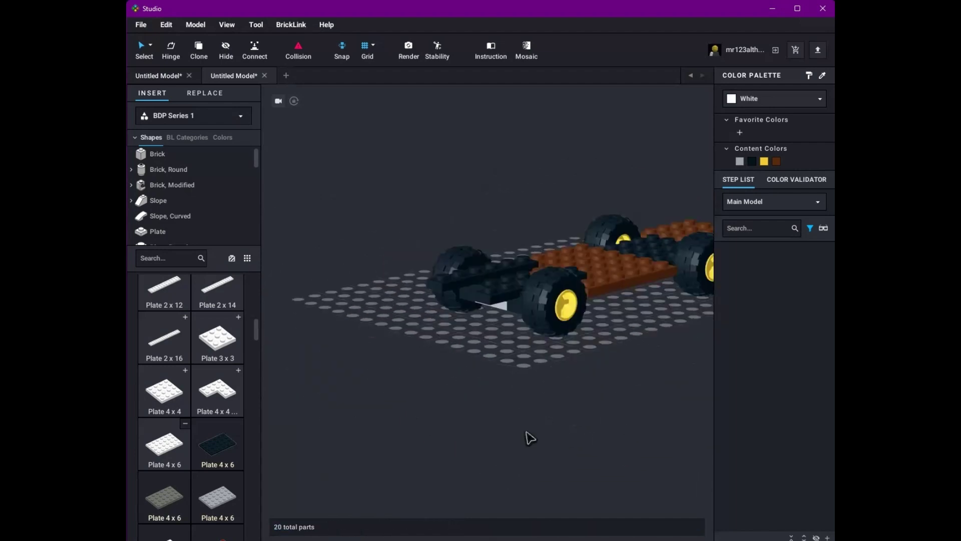
Step: Try a black 4 x 4 plate at the front end of the chassis
right_drag(526, 437, 385, 411)
click(185, 370)
click(217, 393)
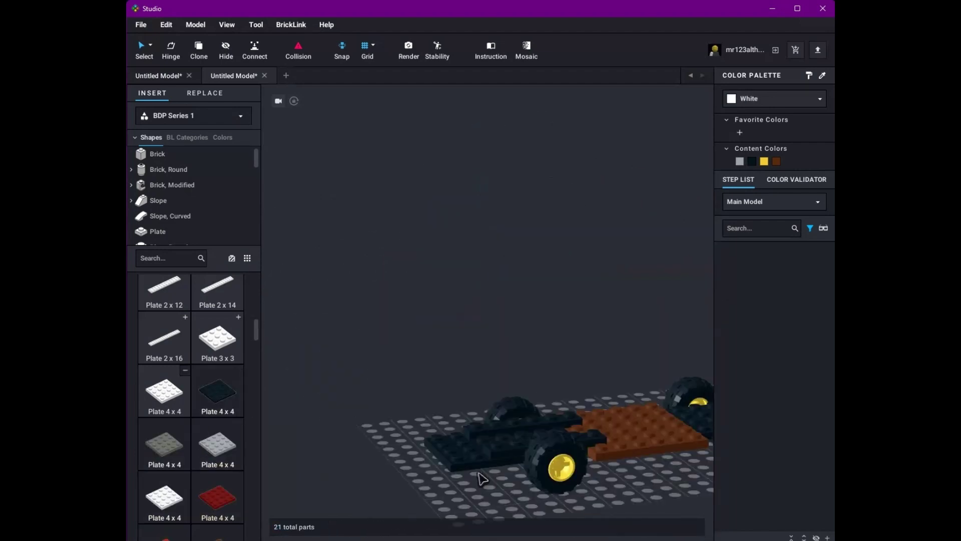
Step: Attach two black 2 x 3 plates side by side beneath the front end of the chassis
scroll(165, 400, up, 3)
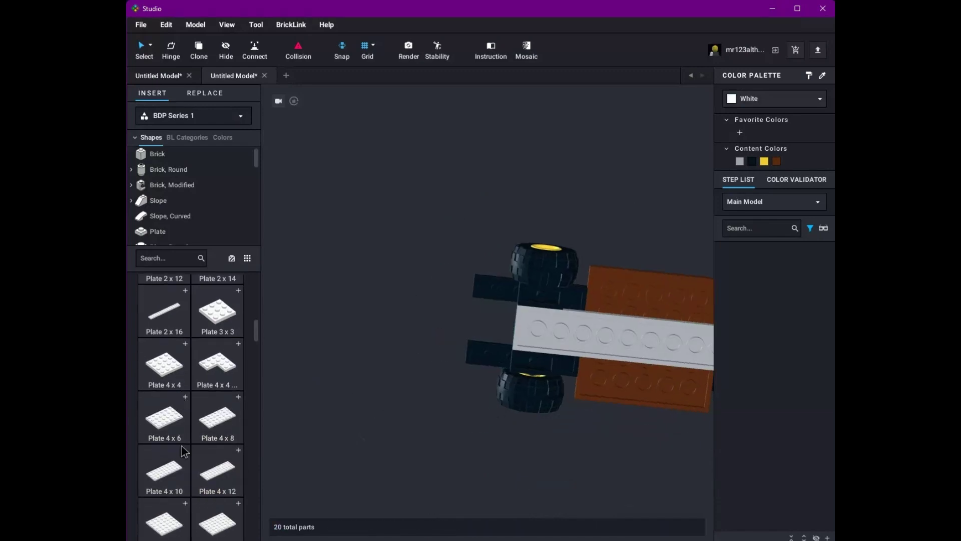
click(238, 334)
click(164, 408)
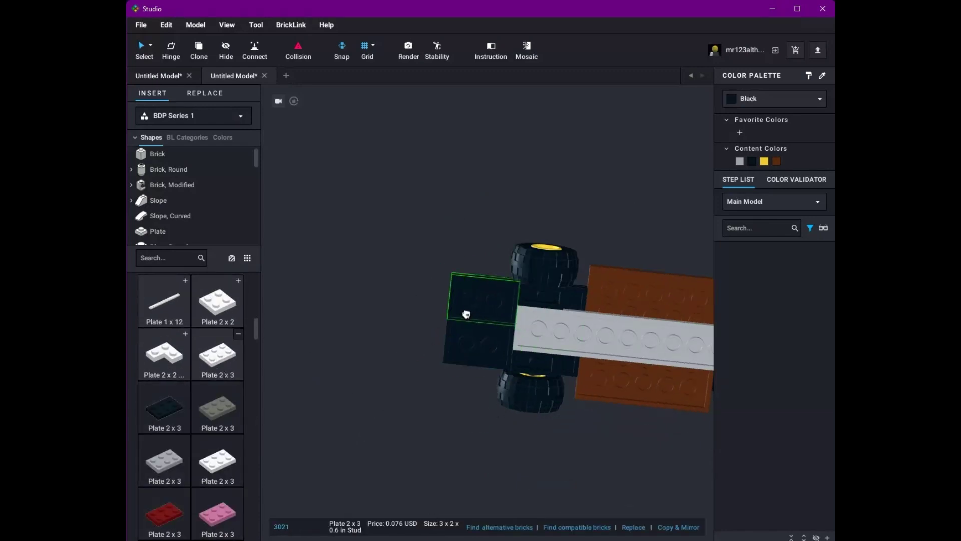
click(466, 313)
Step: Rotate a black 1 x 6 plate crosswise and place it across the front end
right_drag(466, 313, 378, 309)
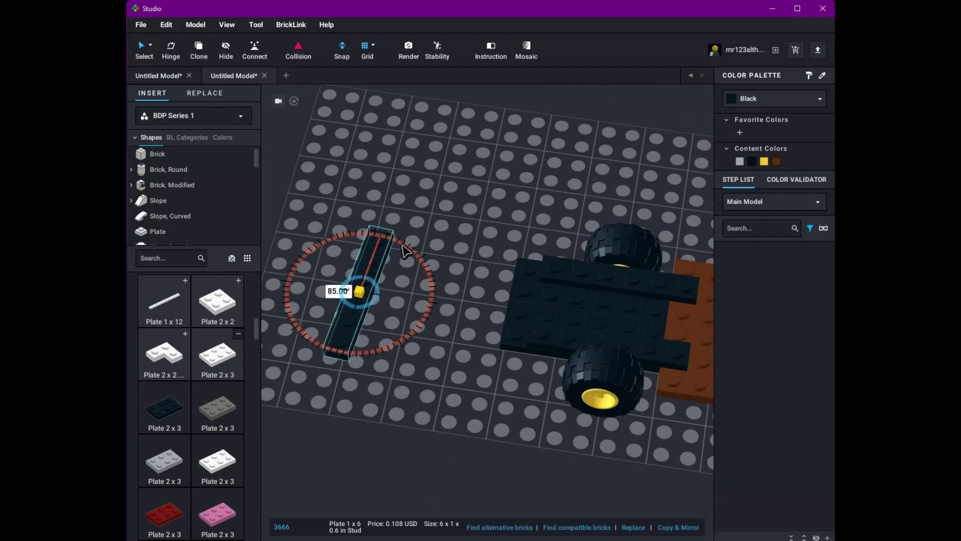
drag(405, 250, 516, 315)
right_drag(515, 316, 527, 449)
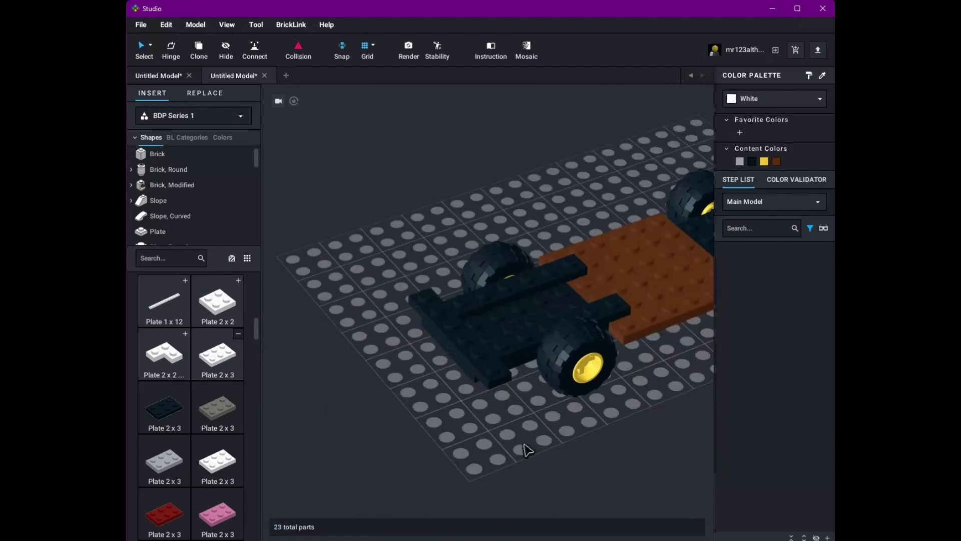
Step: Shift the crosswise 1 x 6 plate back one stud row, leaving the front row of studs free
click(515, 353)
right_drag(457, 311, 505, 318)
click(504, 318)
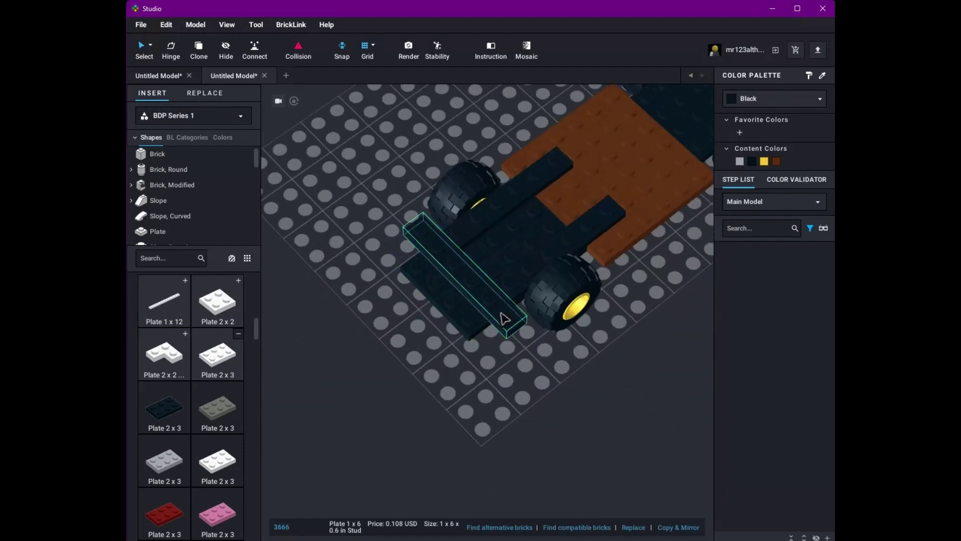
click(520, 396)
right_drag(520, 396, 519, 446)
Step: Place a black 1 x 1 headlight brick on each end of the crosswise front plate
click(171, 185)
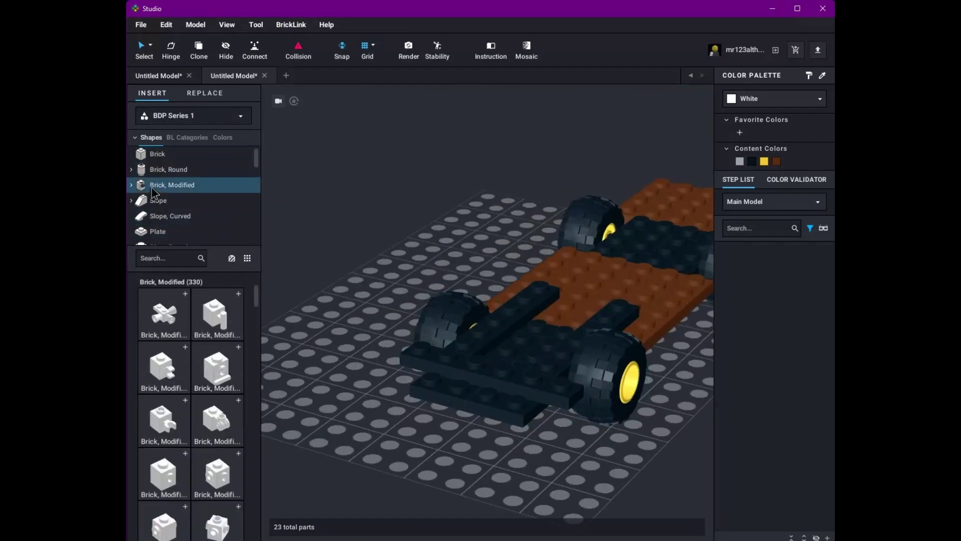
right_drag(311, 260, 256, 398)
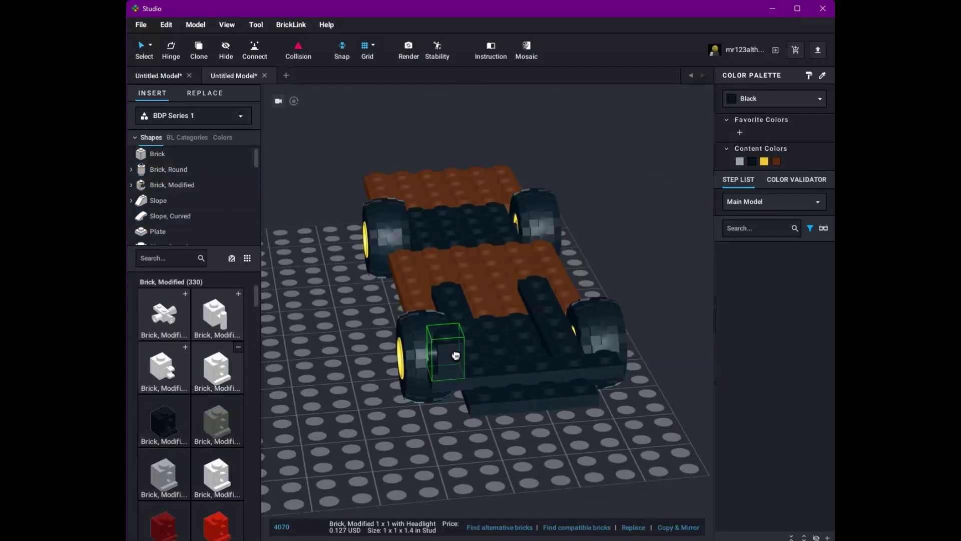
right_drag(633, 418, 501, 390)
Step: Fill the gap between the headlight bricks with two dark bluish gray 1 x 2 grille bricks
scroll(208, 332, down, 5)
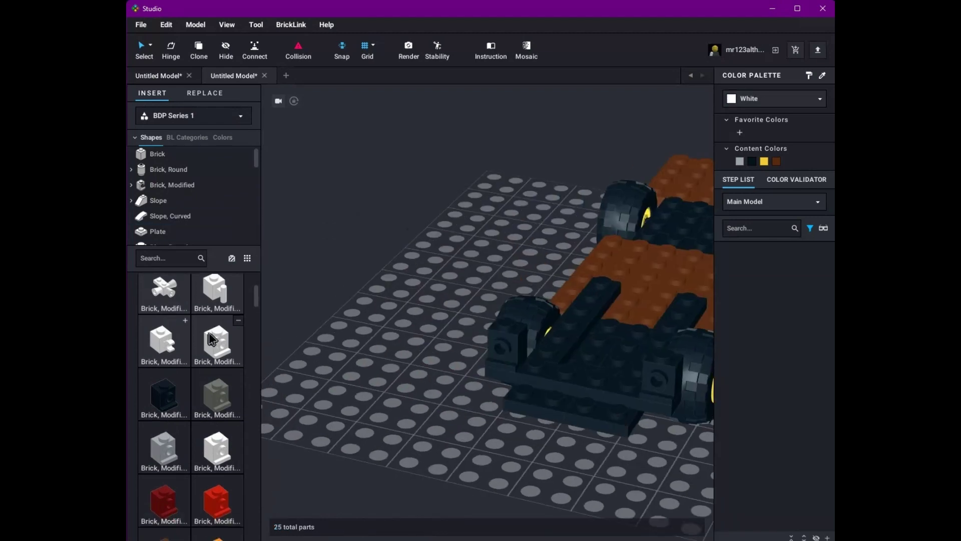
drag(164, 473, 549, 352)
drag(384, 413, 562, 357)
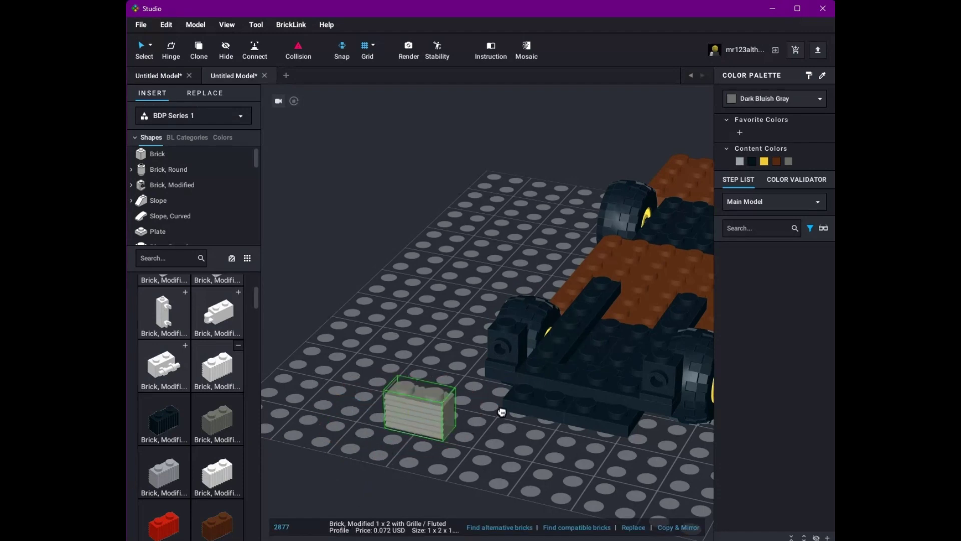
right_drag(576, 364, 354, 444)
Step: Place a light gray 1 x 6 tile as a bumper in front of the grille
click(165, 233)
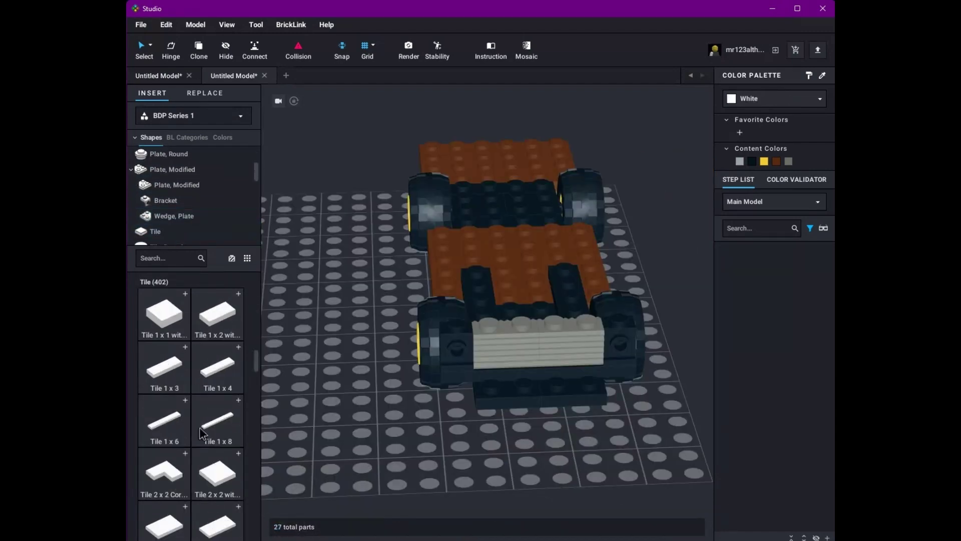
click(186, 400)
drag(235, 485, 341, 418)
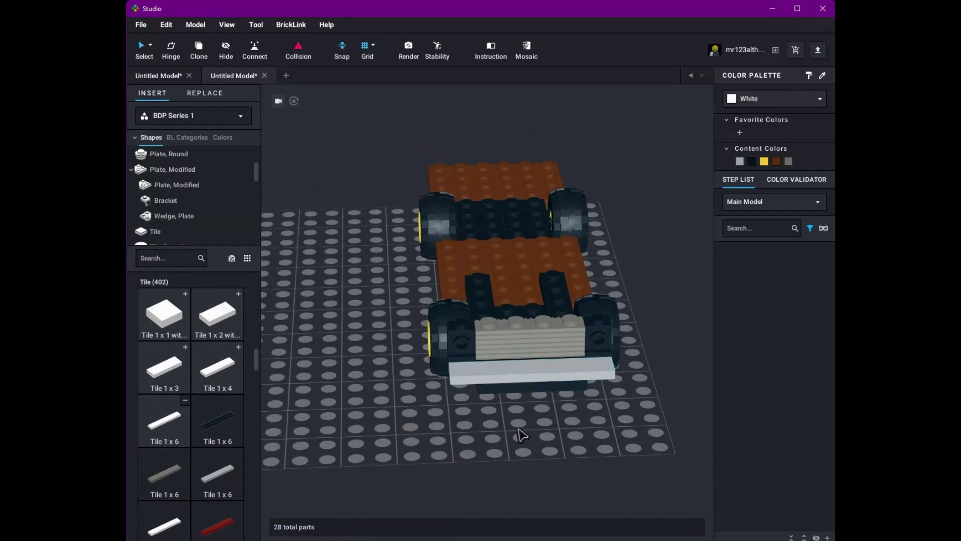
right_drag(520, 434, 517, 467)
Step: Place a dark bluish gray 4 x 2 1/2 x 1 round-arch mudguard over each front wheel
scroll(167, 240, down, 1)
scroll(176, 401, down, 15)
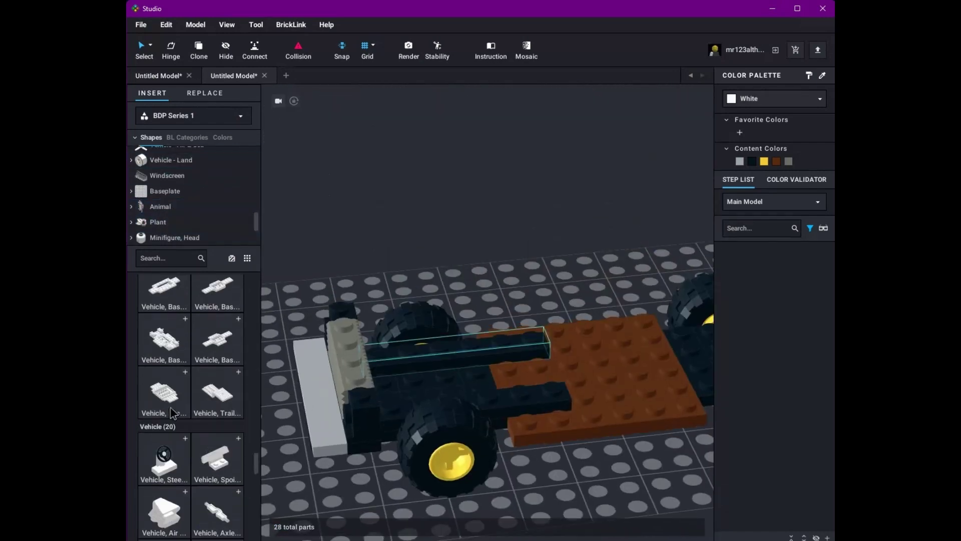
shift+right_drag(316, 495, 421, 412)
scroll(420, 411, down, 2)
key(ctrl+v)
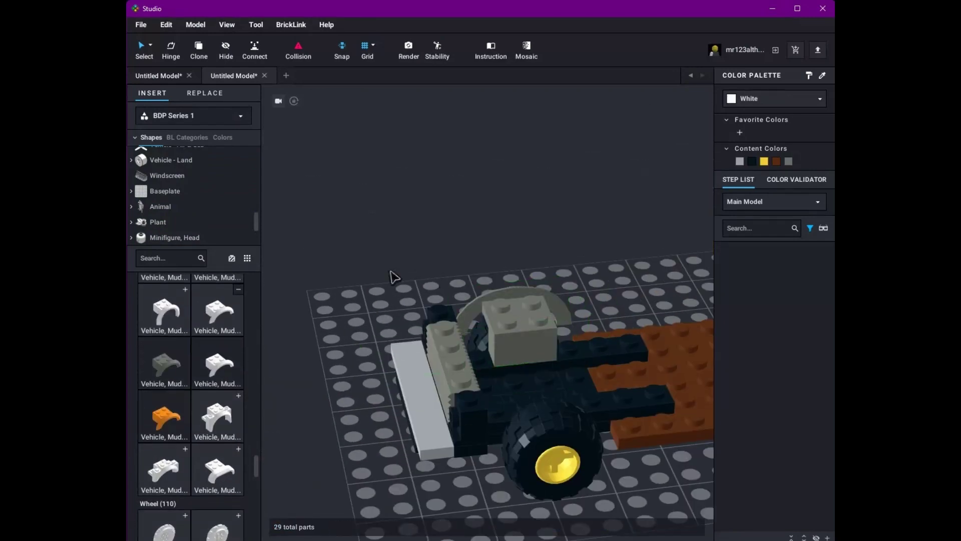
scroll(393, 274, up, 3)
click(299, 444)
drag(301, 416, 526, 370)
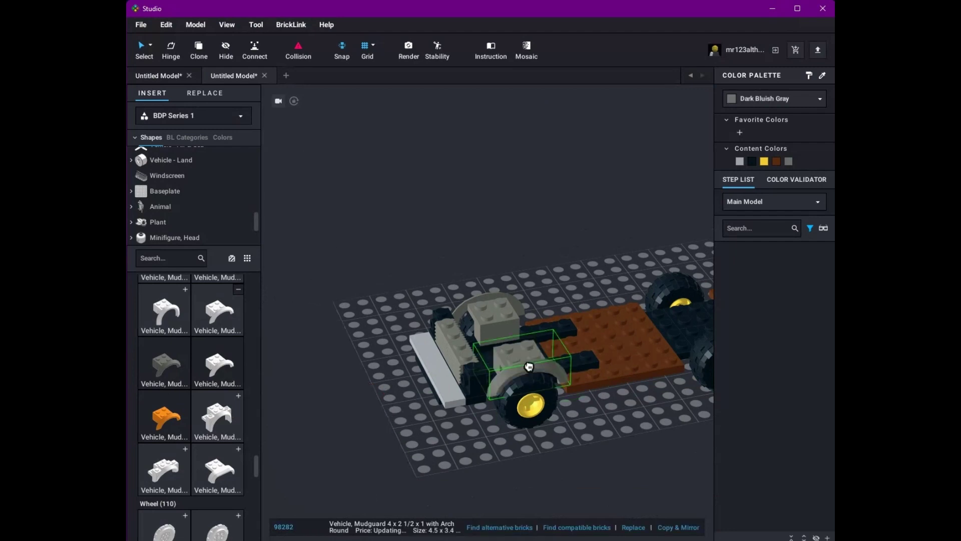
Step: Add a black 4 x 3 x 1 curved-arch mudguard beside the model
right_drag(526, 371, 500, 401)
scroll(547, 440, up, 3)
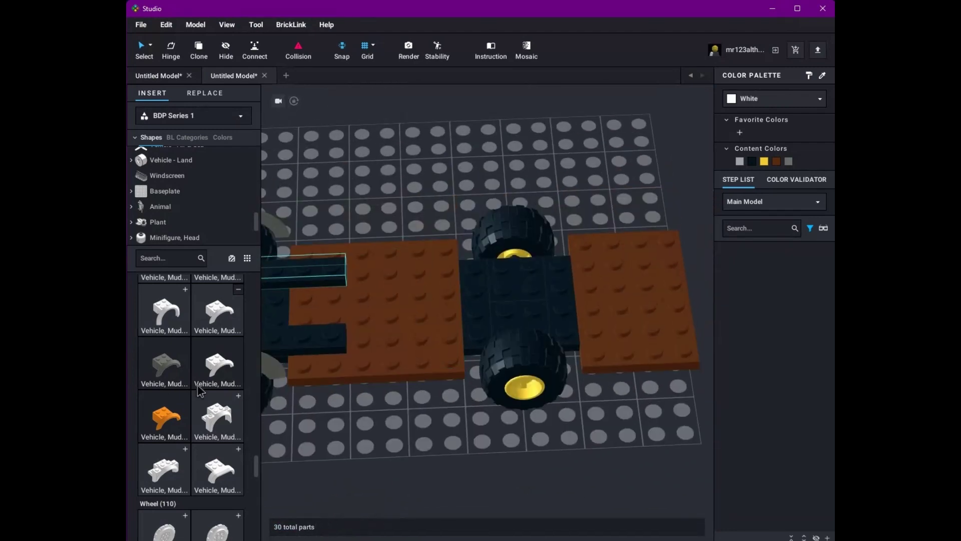
scroll(189, 493, down, 2)
key(ctrl+v)
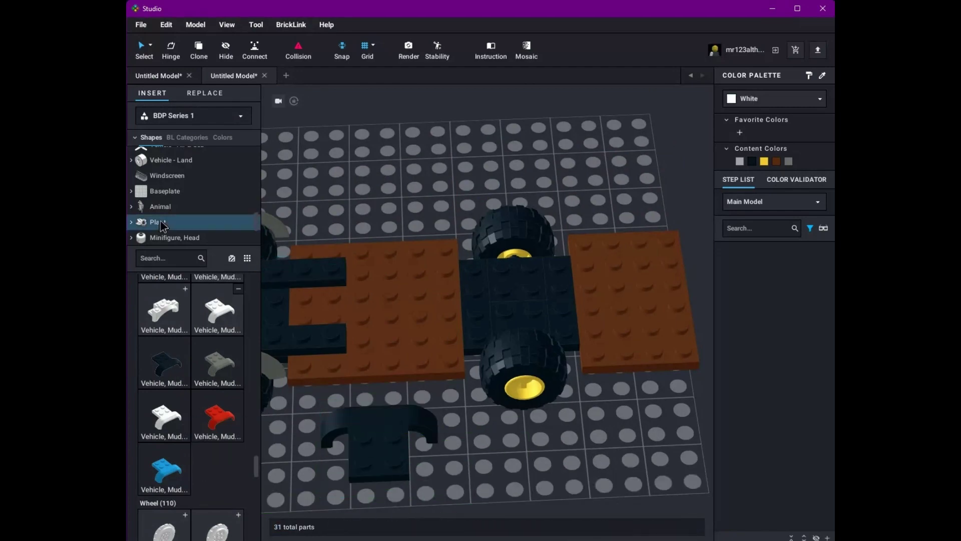
Step: Place a black 4 x 6 plate lengthwise over the rear axle section
scroll(165, 217, up, 5)
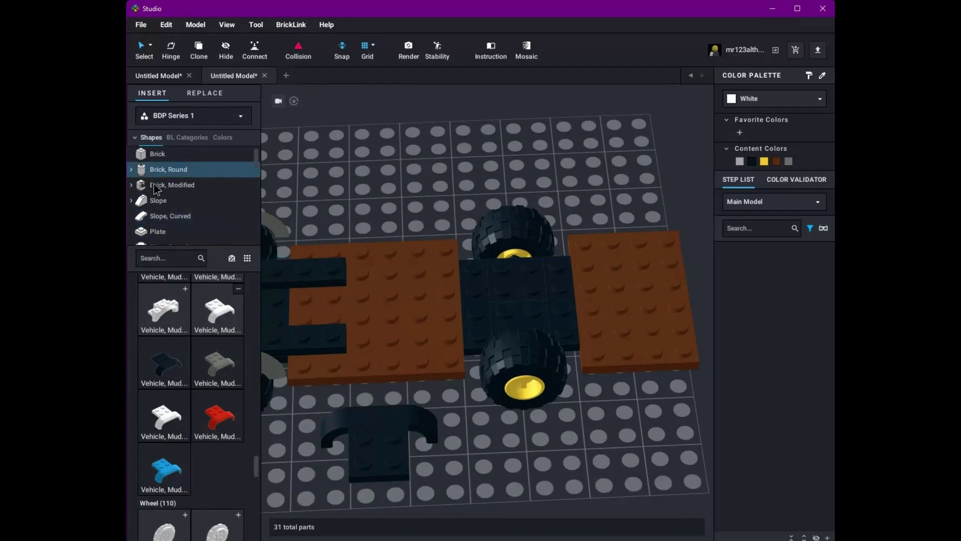
scroll(210, 425, up, 10)
scroll(210, 426, down, 5)
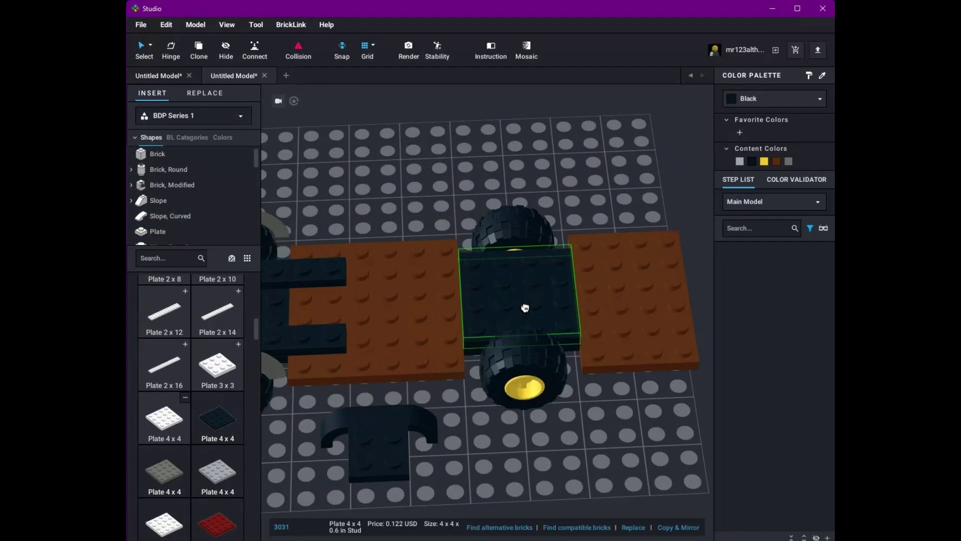
Step: Place black 1 x 4 plates along both long edges of the rear 4 x 6 plate, beside the wheels
scroll(171, 492, up, 7)
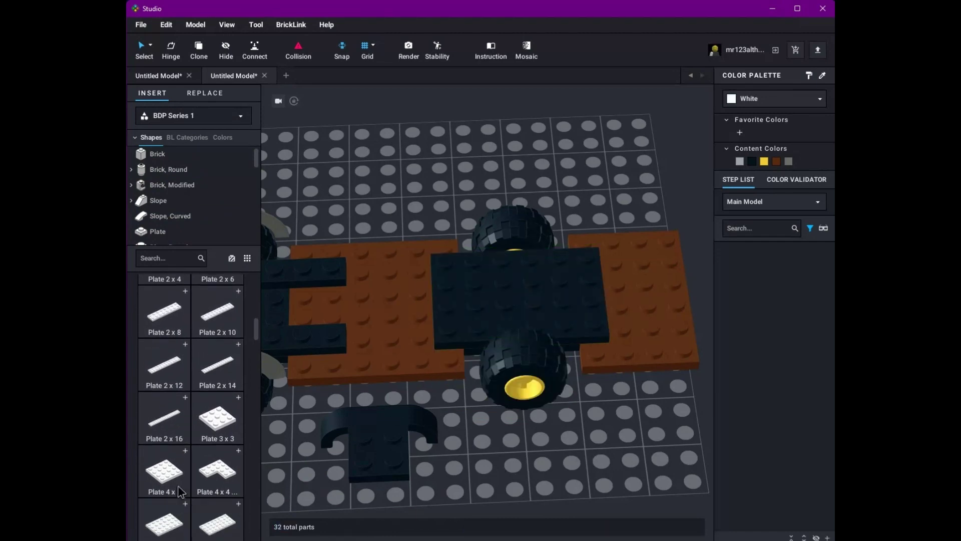
click(239, 401)
scroll(239, 398, down, 3)
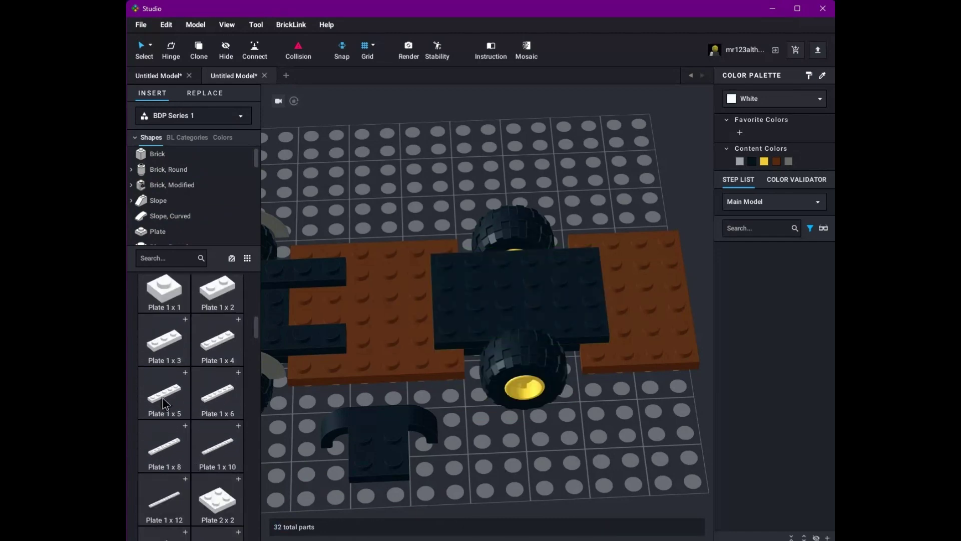
right_drag(490, 498, 434, 380)
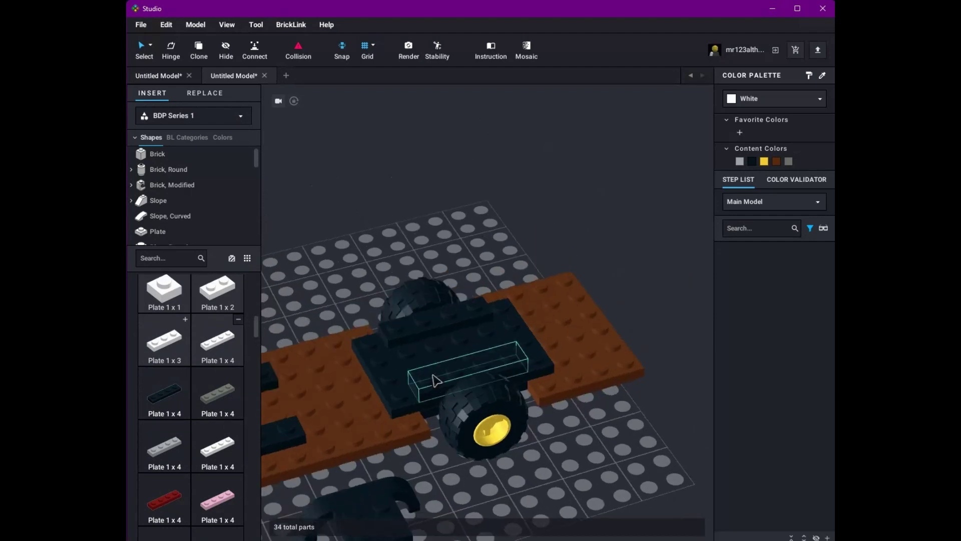
Step: Mount the black curved mudguard over one rear wheel and a copy of it over the other
right_drag(548, 443, 383, 513)
drag(383, 514, 436, 295)
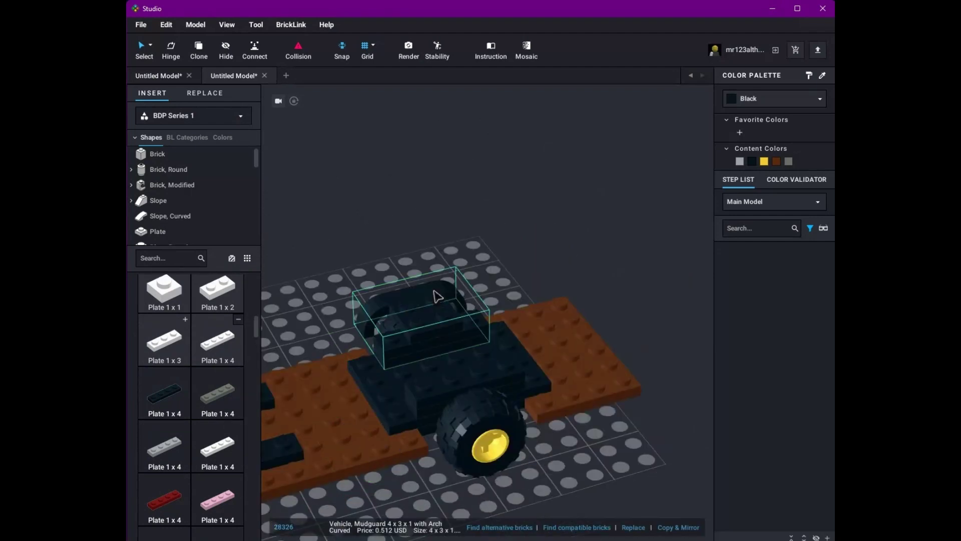
key(ctrl+c)
key(ctrl+v)
click(493, 407)
scroll(551, 435, down, 5)
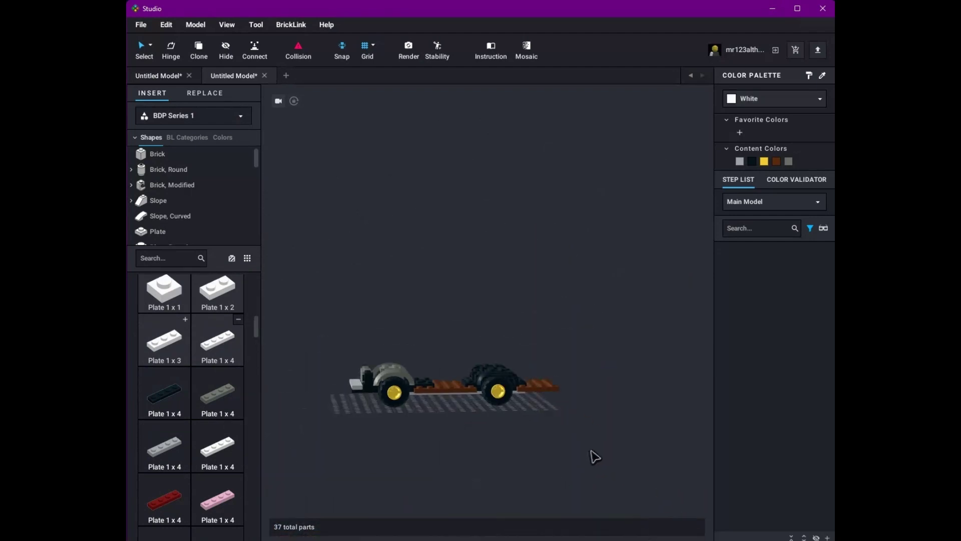
Step: Replace the rear mudguards with dark bluish gray round-arch ones and place a yellow 1 x 6 plate along each side between the wheels
right_drag(592, 455, 511, 341)
click(482, 440)
mouse_move(483, 440)
right_down()
mouse_move(470, 430)
mouse_move(483, 440)
right_up()
scroll(511, 436, up, 6)
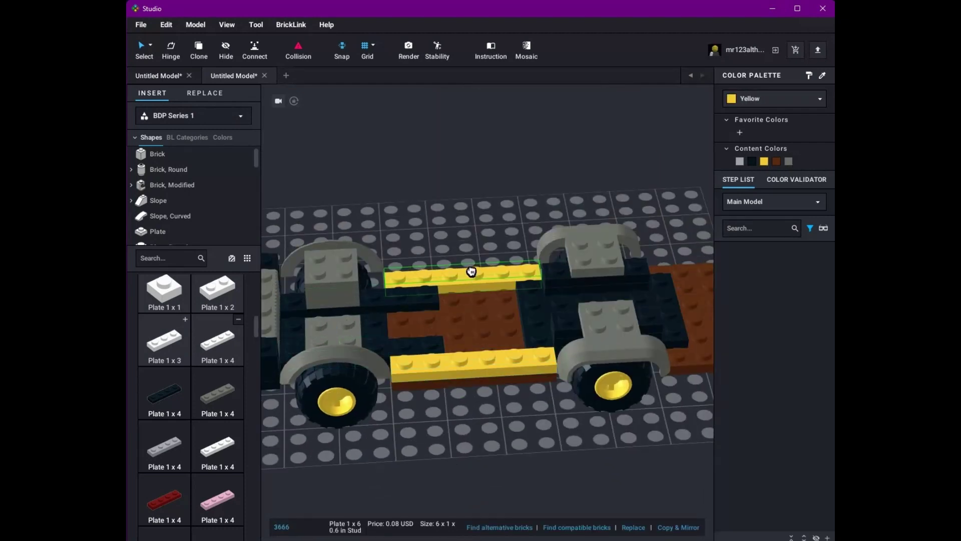
Step: Recolour both yellow 1 x 6 side plates to Orange
click(809, 100)
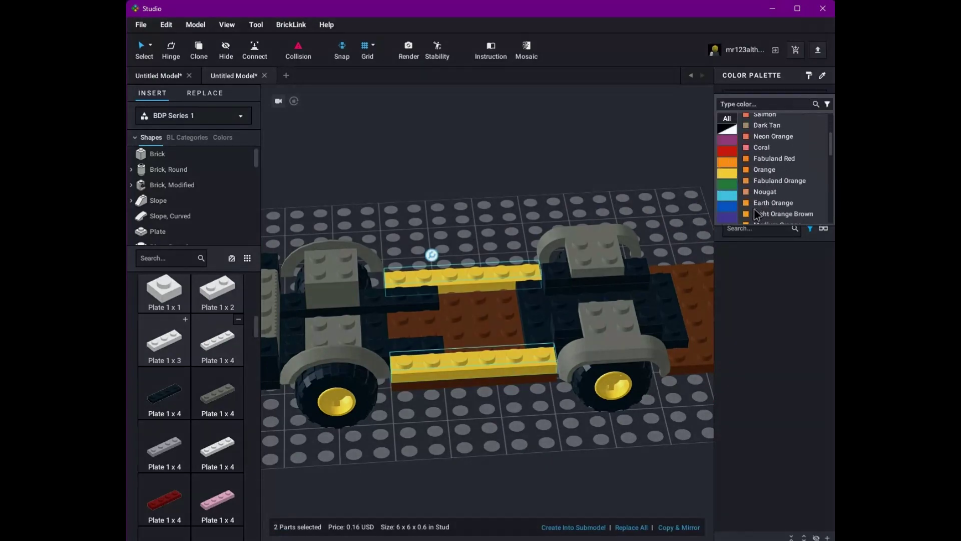
click(765, 170)
click(541, 446)
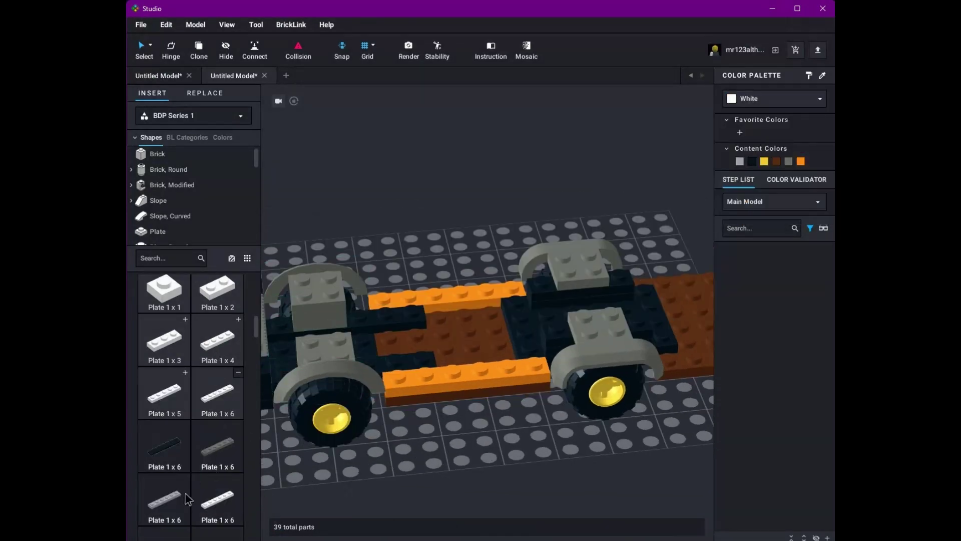
Step: Stack white, dark green and reddish brown 1 x 6 plates, from bottom to top, on the orange plate on each side
drag(188, 499, 478, 375)
scroll(190, 400, down, 5)
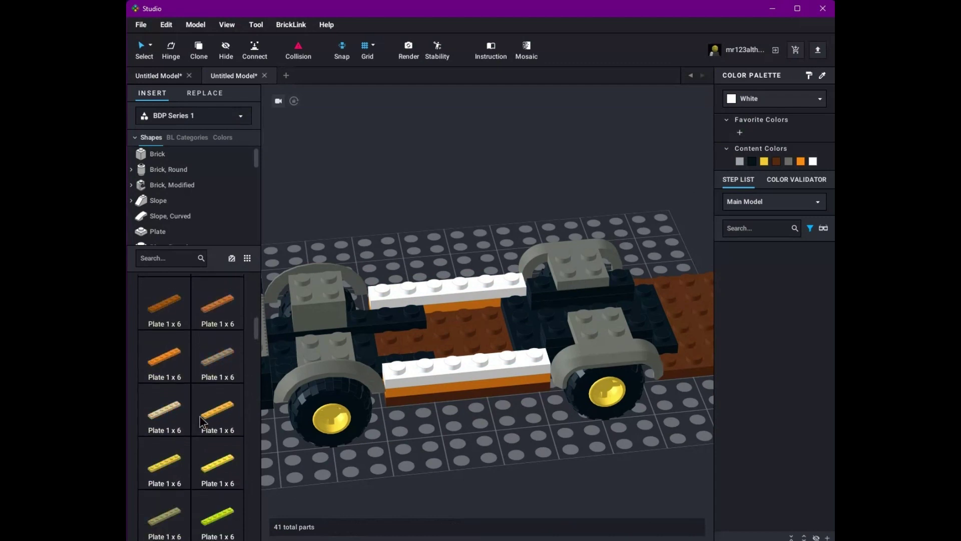
drag(165, 440, 465, 358)
click(466, 425)
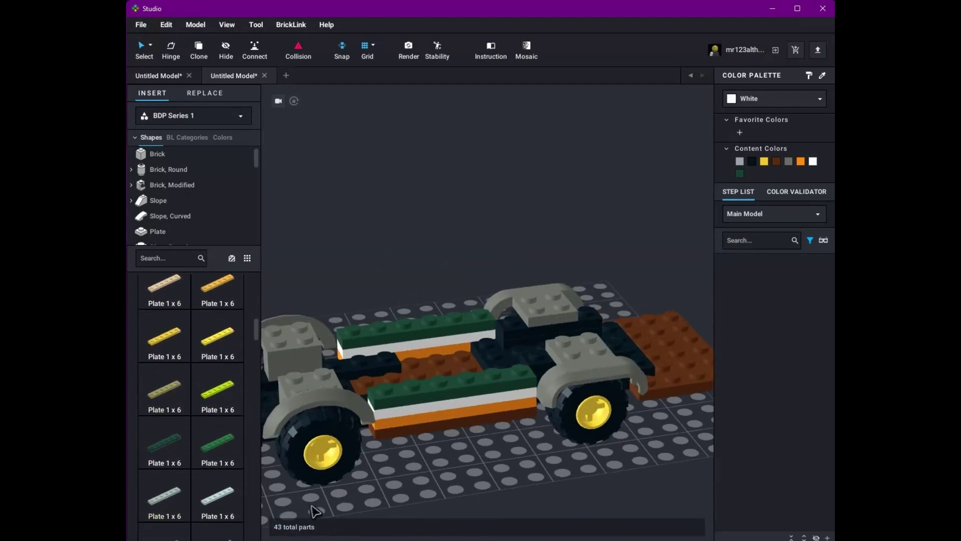
scroll(199, 406, up, 4)
right_drag(418, 327, 455, 454)
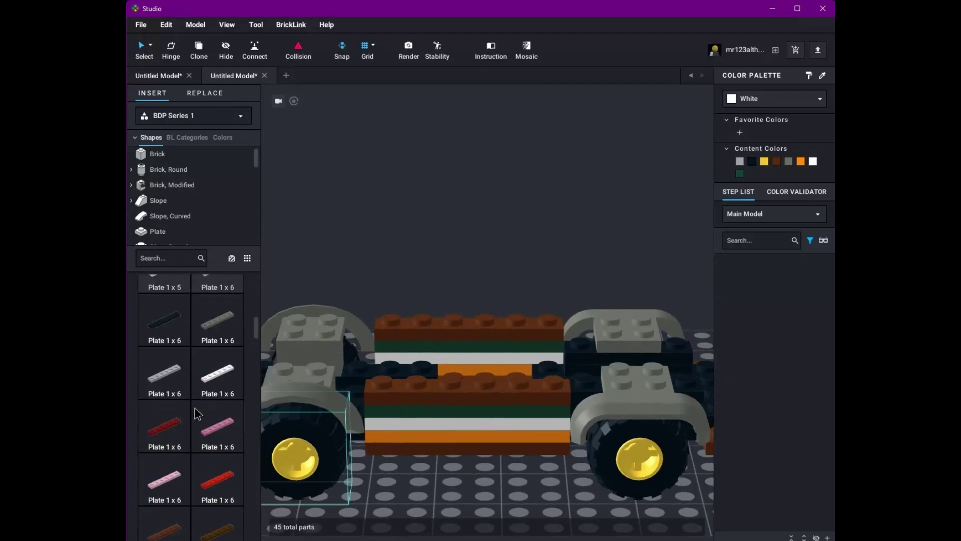
Step: Place a reddish brown 1 x 10 plate on top of the stacked plates on each side
scroll(194, 407, down, 5)
scroll(203, 466, down, 1)
click(204, 468)
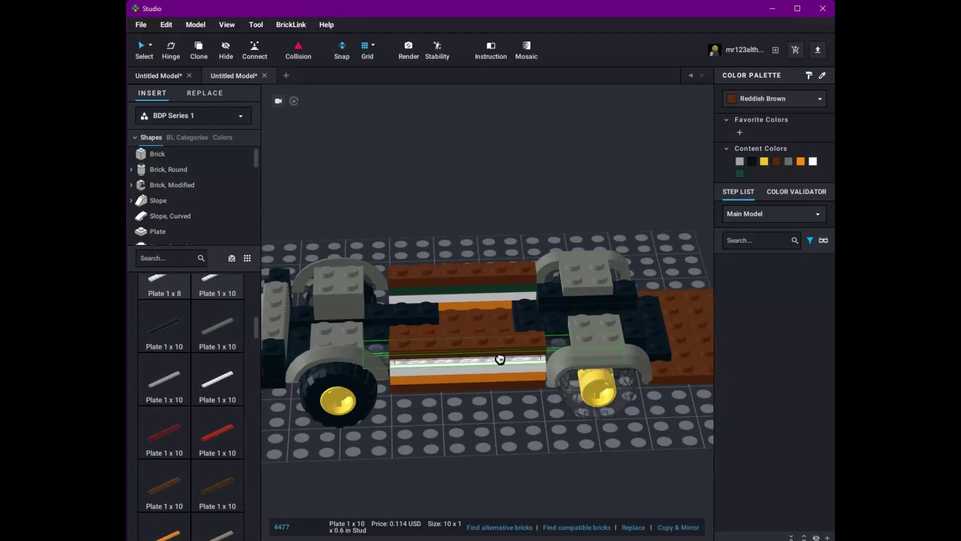
click(406, 341)
right_drag(448, 327, 255, 464)
scroll(189, 377, up, 5)
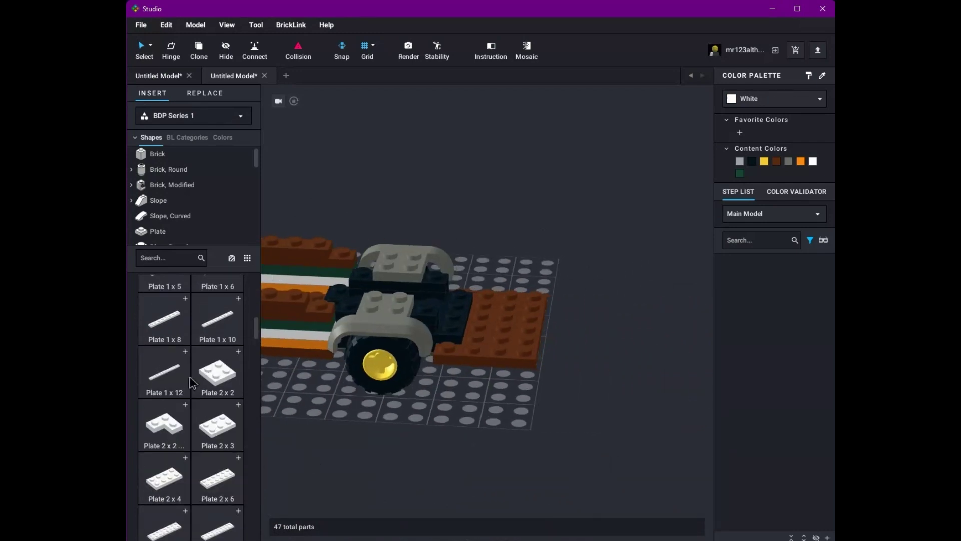
Step: Stack orange, white and dark green 1 x 4 plates, from bottom to top, along each side edge of the brown rear plate
right_drag(322, 444, 285, 465)
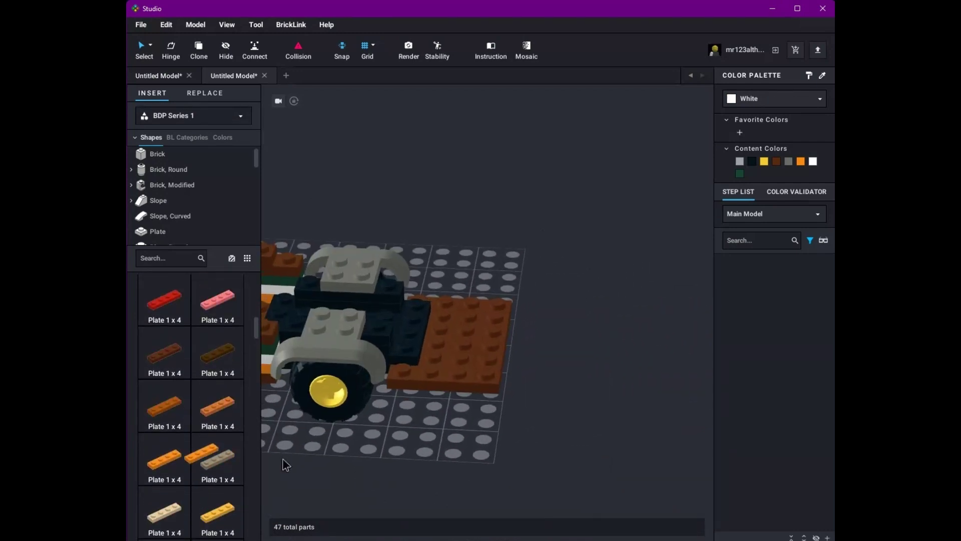
scroll(227, 414, down, 3)
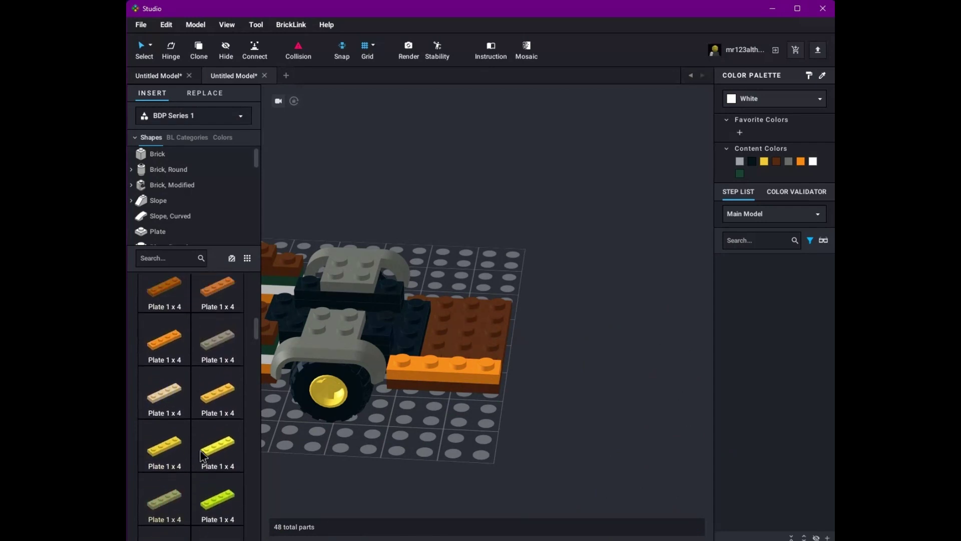
drag(200, 450, 457, 373)
scroll(202, 445, down, 2)
drag(217, 479, 453, 351)
right_drag(454, 351, 542, 386)
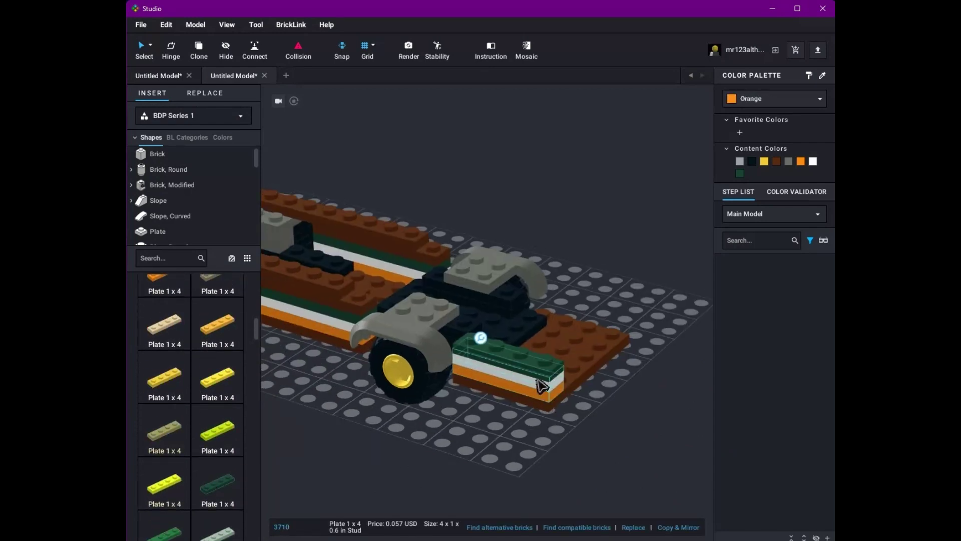
key(Escape)
right_drag(591, 326, 315, 493)
Step: Place a black modified 1 x 1 headlight brick at the rear edge just inside each green-topped side stack
click(164, 421)
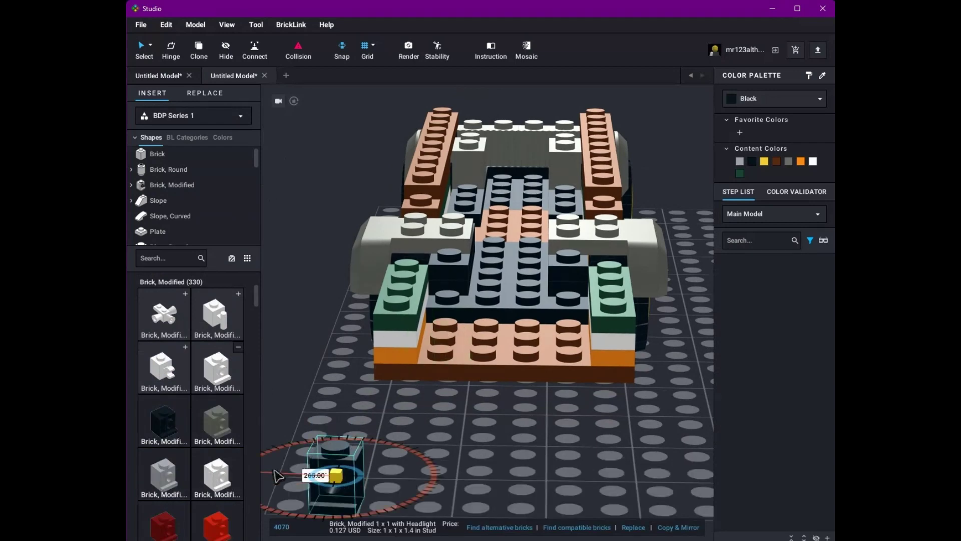
click(439, 330)
click(570, 328)
key(Escape)
Step: Place a black modified 1 x 2 brick with studs on side between the two rear headlight bricks, studs facing rearward
scroll(489, 450, up, 2)
scroll(208, 465, down, 1)
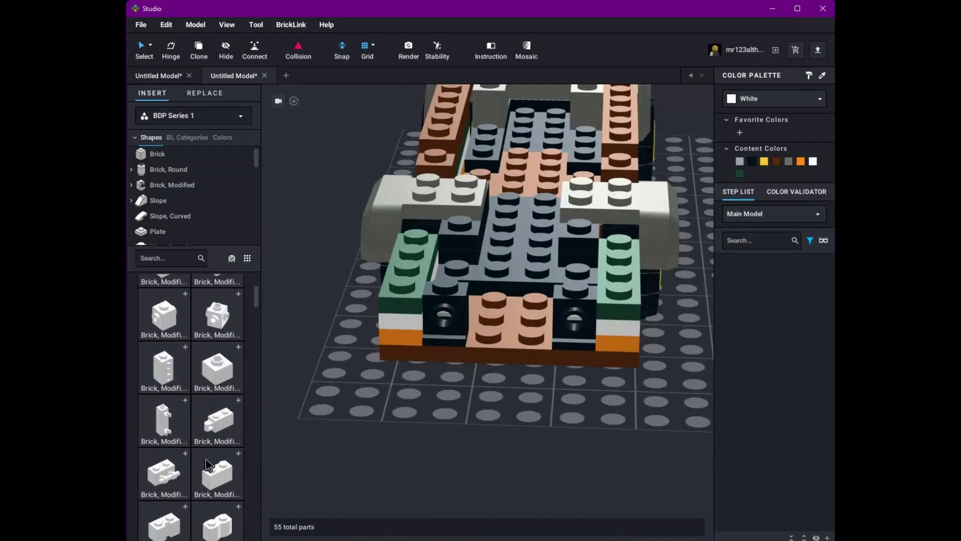
scroll(207, 461, down, 2)
click(197, 508)
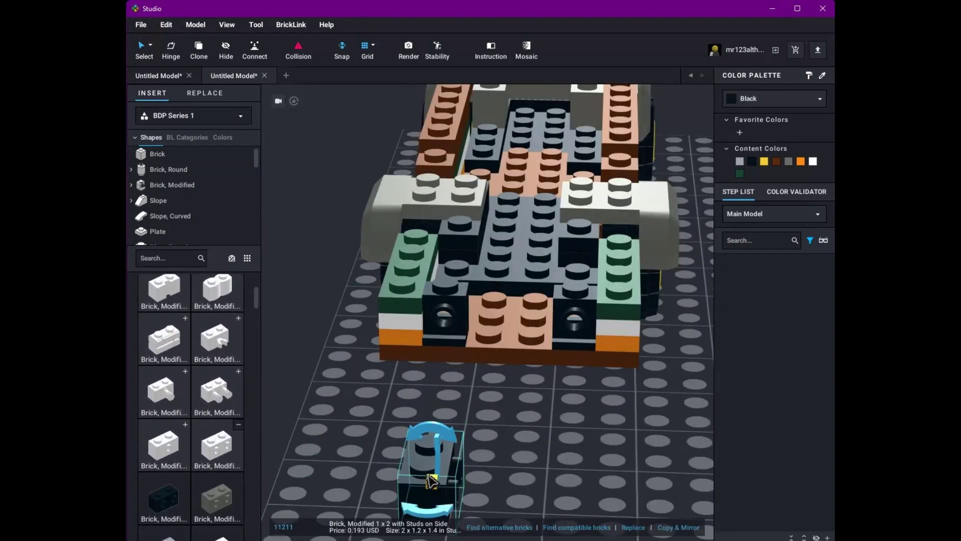
click(556, 321)
right_drag(556, 320, 368, 495)
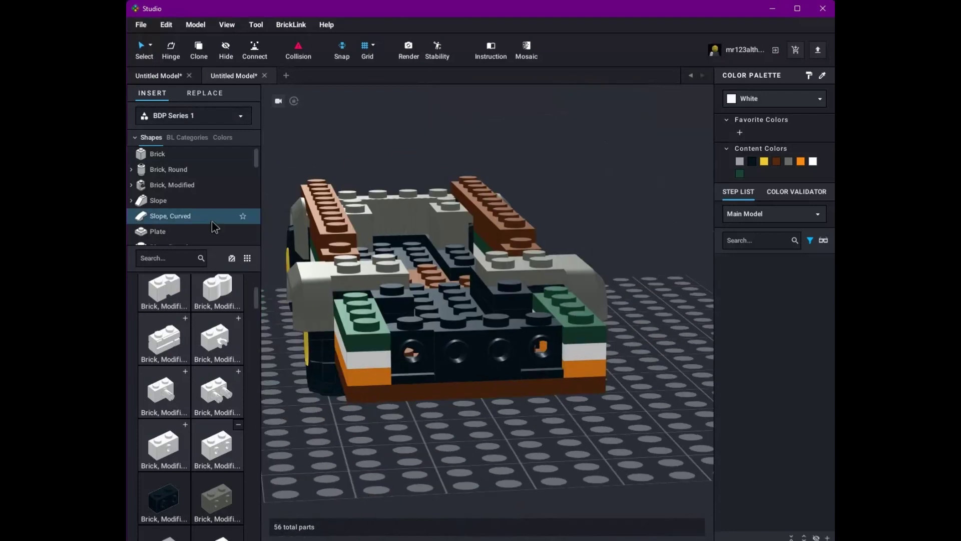
Step: Turn black 1 x 1 plates sideways and attach one to the rear face of each headlight brick
click(200, 232)
click(217, 316)
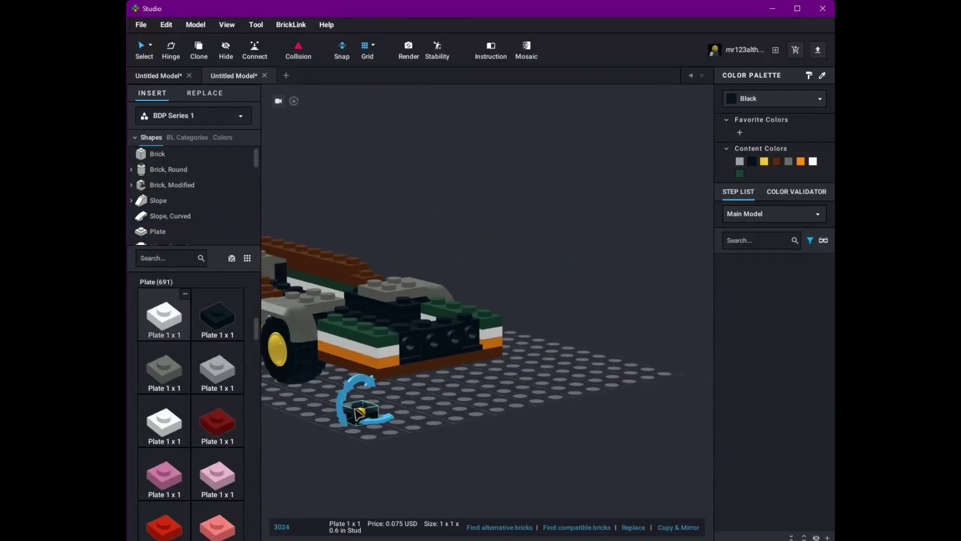
click(440, 378)
right_drag(440, 377, 524, 471)
scroll(523, 470, up, 4)
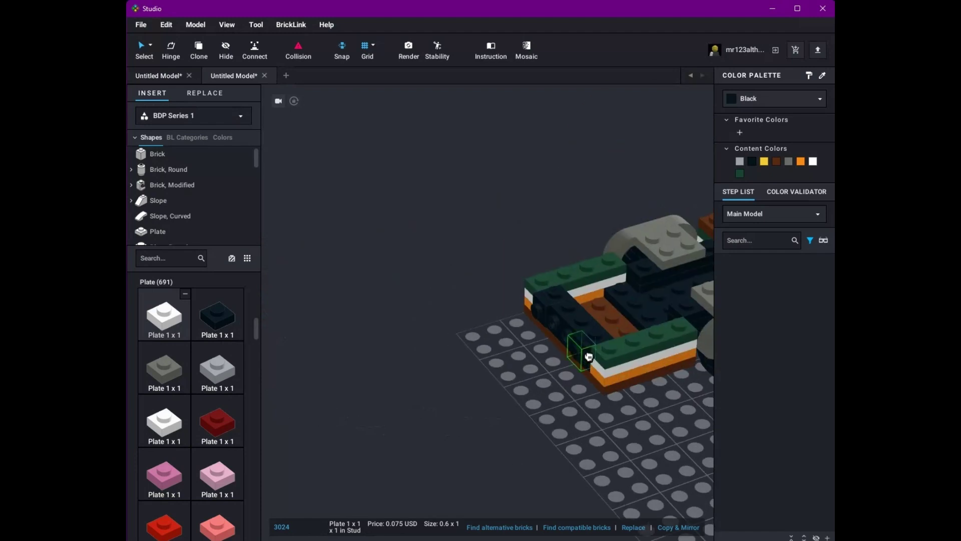
right_drag(549, 436, 365, 330)
scroll(173, 243, down, 2)
Step: Mount a Trans-Red 1 x 2 tile upright at each rear corner as a tail light
click(155, 204)
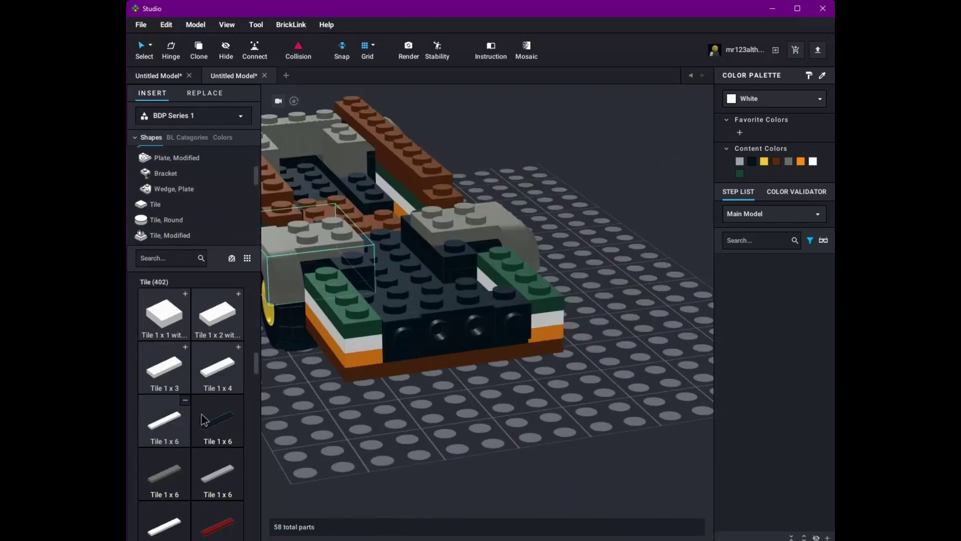
scroll(191, 400, down, 10)
click(164, 385)
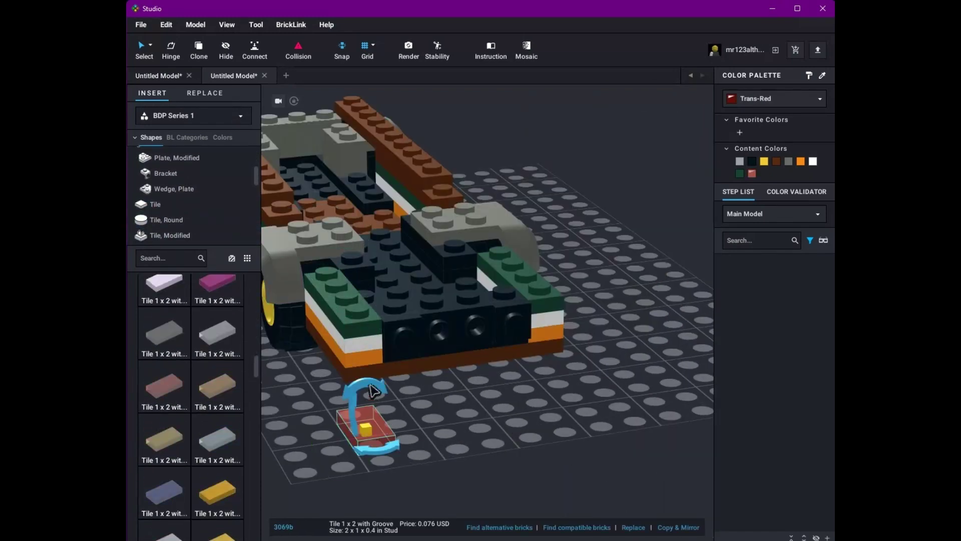
click(386, 345)
right_drag(386, 346, 537, 457)
right_drag(606, 371, 311, 411)
Step: Cover the exposed sideways studs between the two tail lights with a black 1 x 2 tile
scroll(220, 450, down, 5)
scroll(231, 498, up, 5)
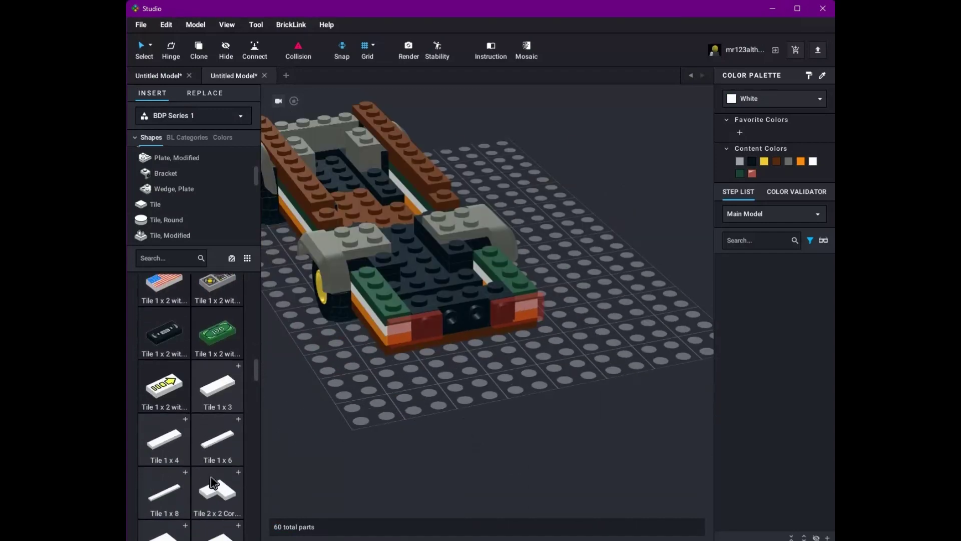
scroll(188, 485, down, 6)
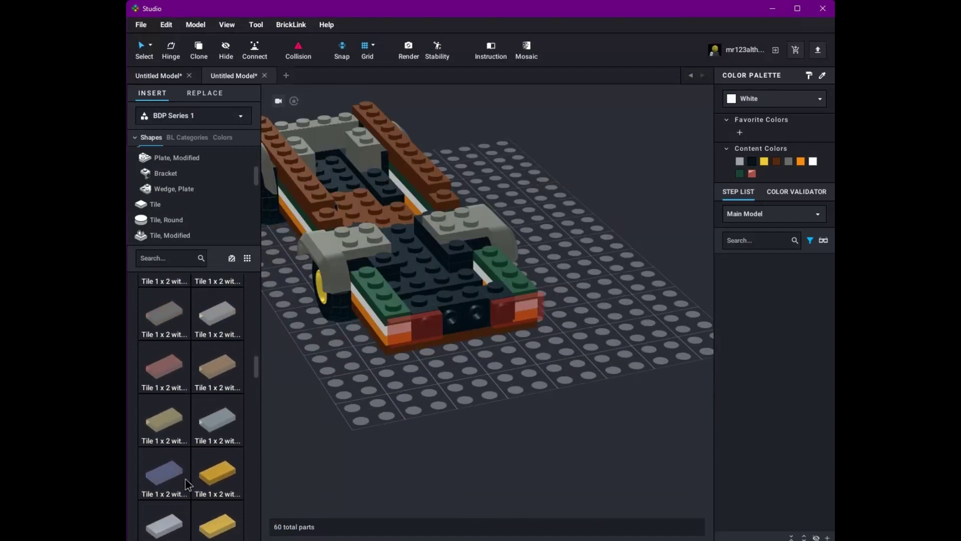
scroll(220, 440, up, 10)
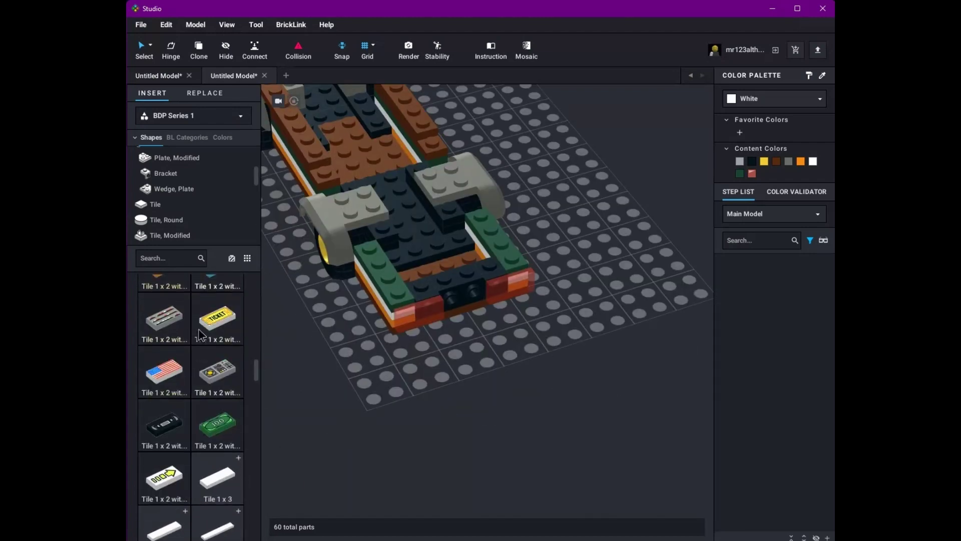
scroll(580, 416, down, 2)
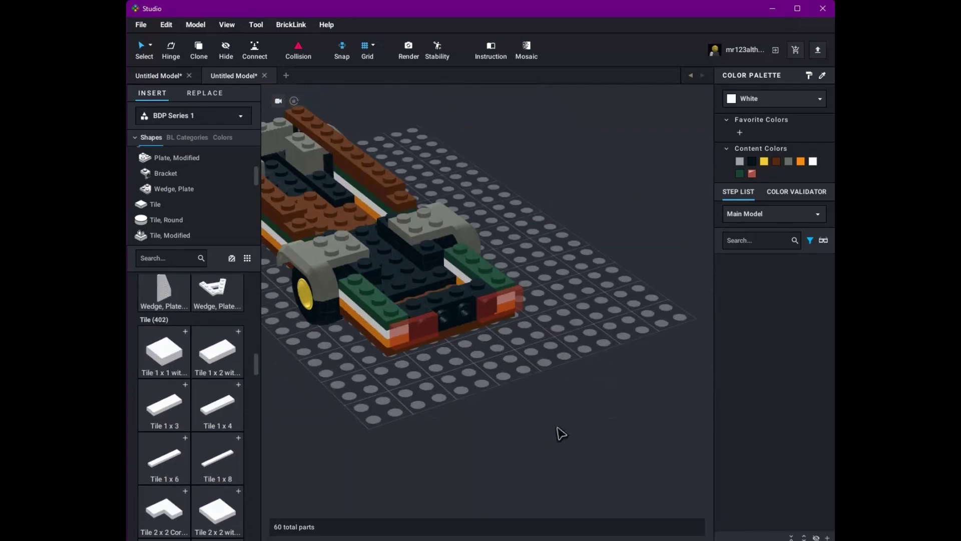
click(238, 331)
right_drag(414, 374, 557, 467)
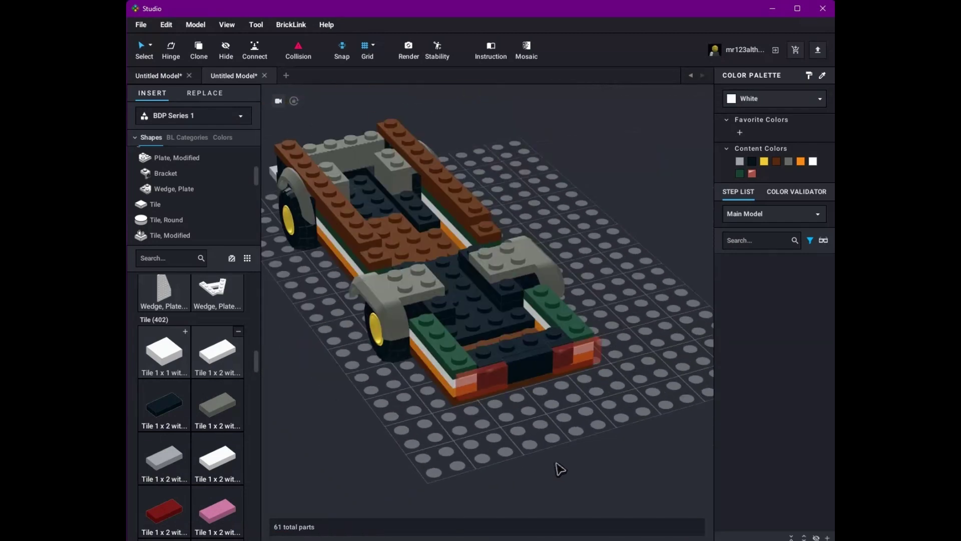
Step: Place an orange 1 x 4 tile on the brown 1 x 10 plate above the front wheel on each side
scroll(497, 468, up, 5)
right_drag(434, 409, 393, 427)
scroll(553, 339, up, 3)
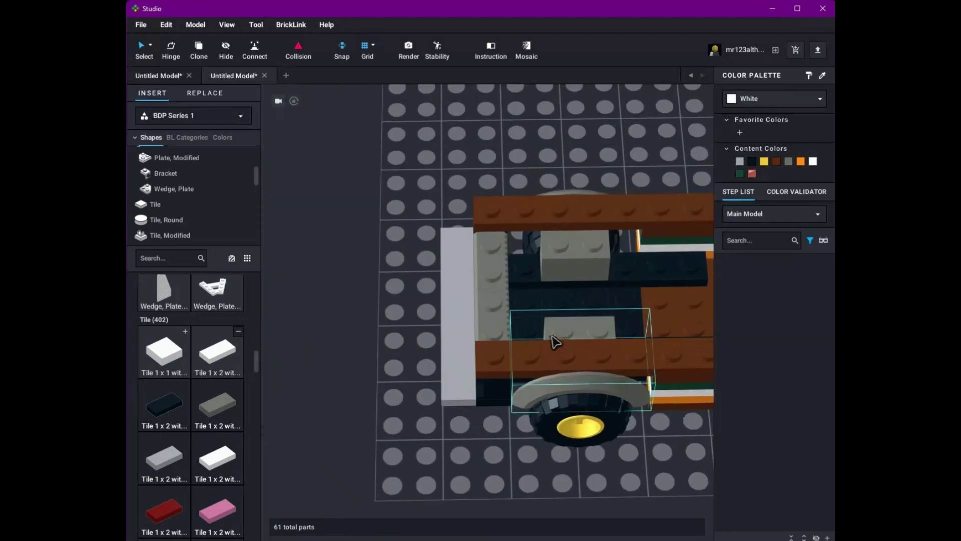
click(238, 331)
right_drag(301, 351, 338, 407)
scroll(208, 413, down, 1)
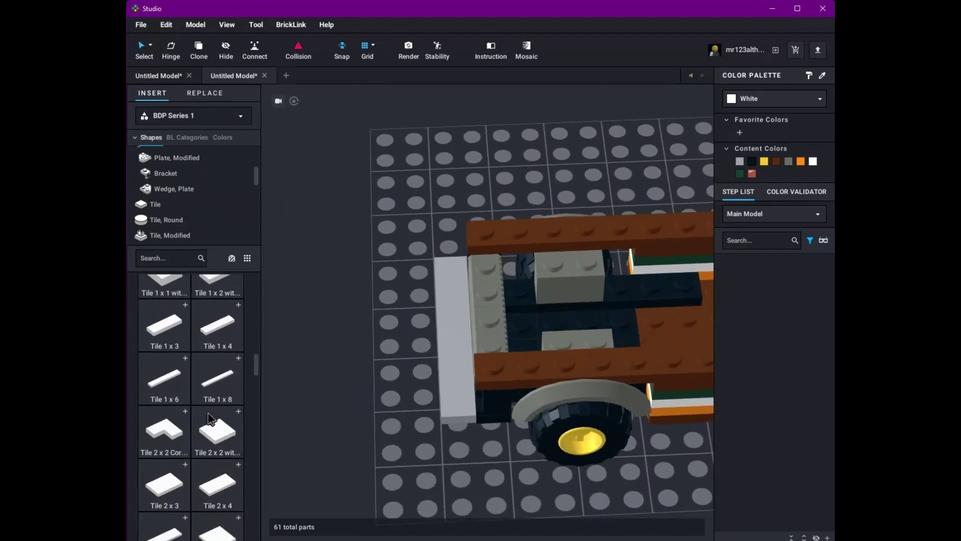
click(238, 304)
scroll(200, 450, down, 1)
scroll(200, 456, down, 2)
click(217, 429)
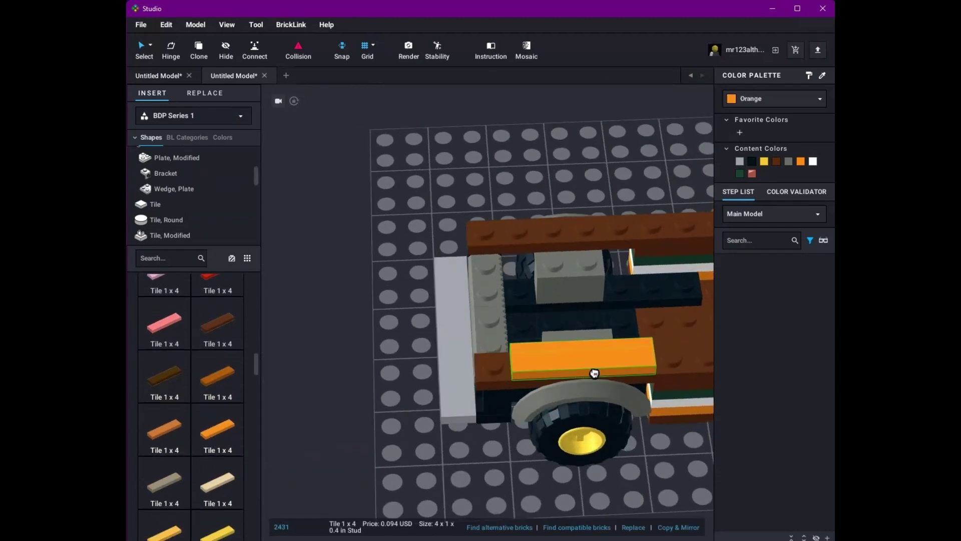
click(595, 373)
click(332, 495)
right_drag(332, 496, 345, 487)
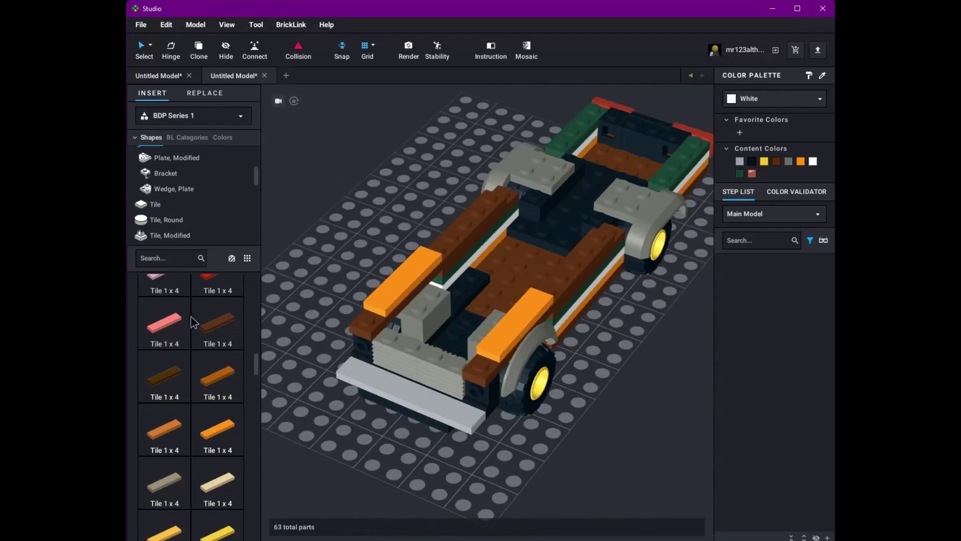
Step: Place an orange 2 x 1 x 2/3 curved slope at the front end of each side, ahead of the orange tile
scroll(195, 323, up, 3)
click(167, 205)
click(171, 215)
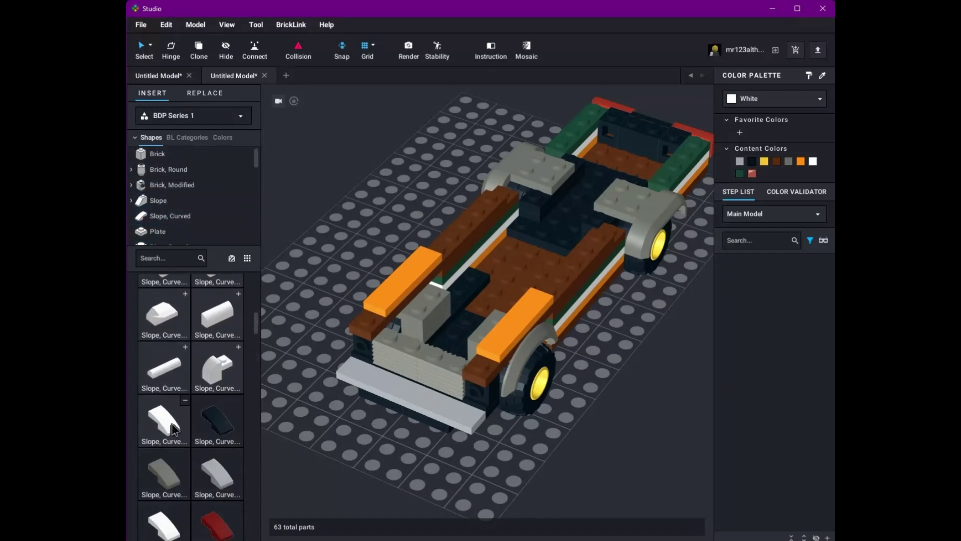
scroll(200, 510, down, 1)
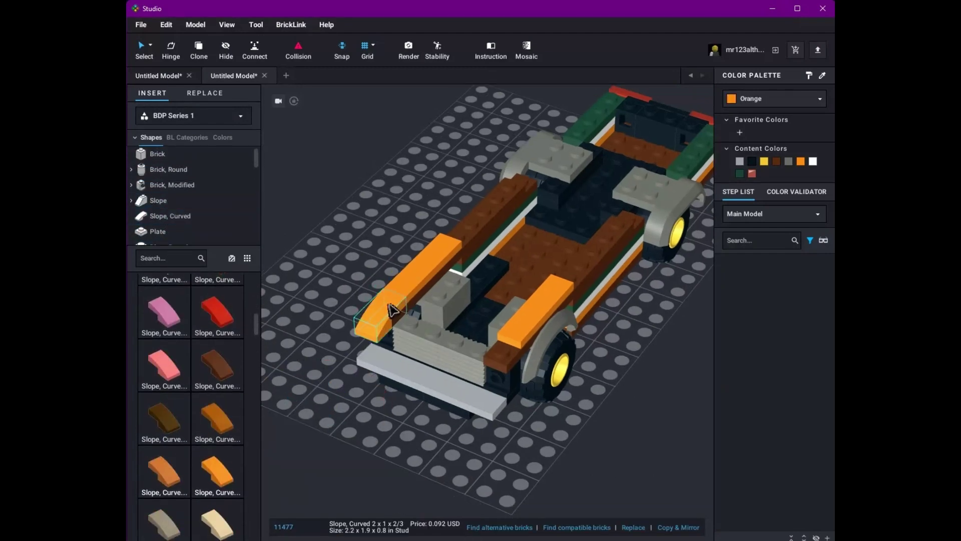
click(393, 310)
mouse_move(393, 310)
right_down()
mouse_move(431, 321)
mouse_move(387, 304)
right_up()
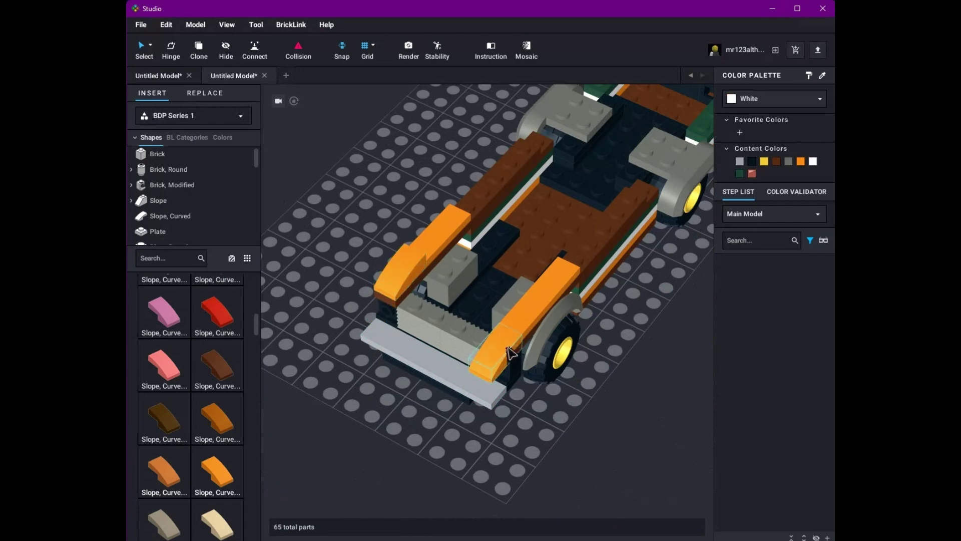
scroll(511, 353, down, 2)
Step: Place two orange 2 x 2 curved slopes side by side on the baseplate beside the vehicle to start the hood
right_drag(511, 353, 260, 440)
scroll(190, 400, down, 5)
click(164, 443)
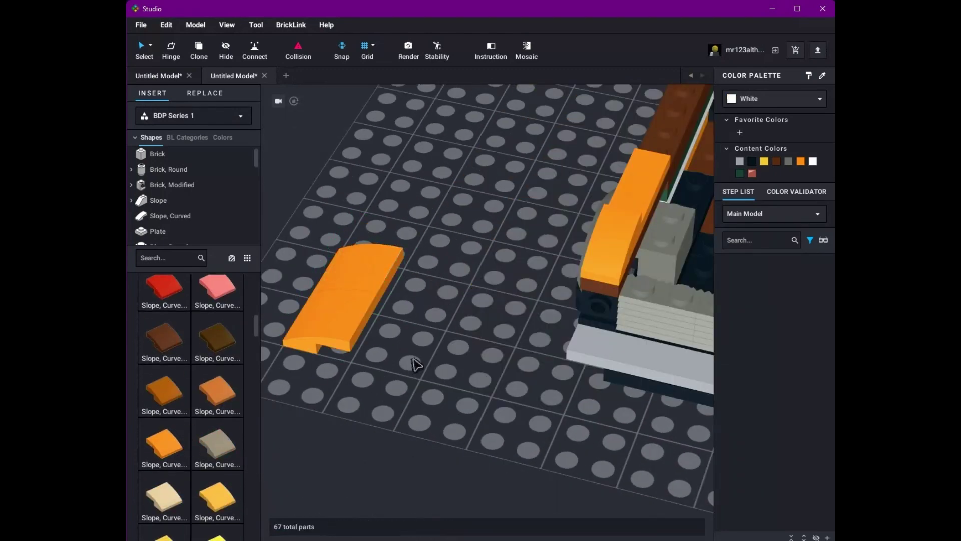
Step: Attach a black 4 x 4 plate under the back edge of the two orange hood slopes
click(157, 231)
scroll(194, 467, down, 3)
click(186, 449)
click(217, 471)
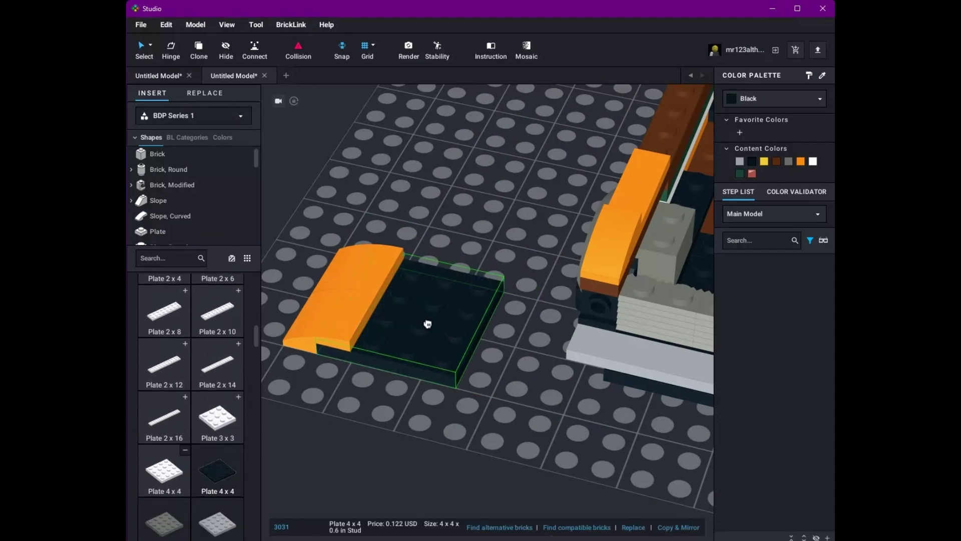
click(557, 375)
scroll(468, 419, down, 2)
scroll(476, 441, up, 3)
scroll(176, 240, down, 1)
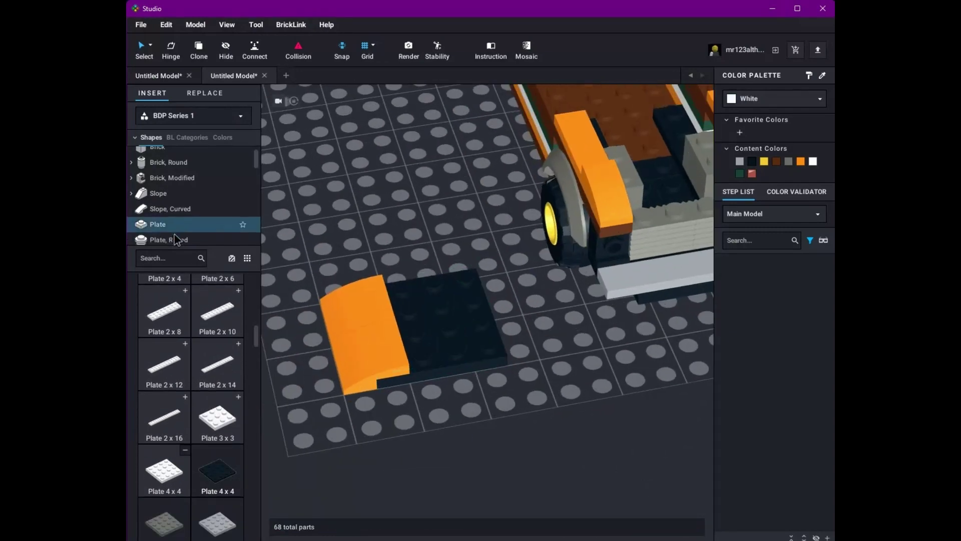
Step: Line both sides of the black 4 x 4 hood plate with orange 2 x 2 curved slopes, two per side
click(170, 216)
scroll(195, 400, down, 3)
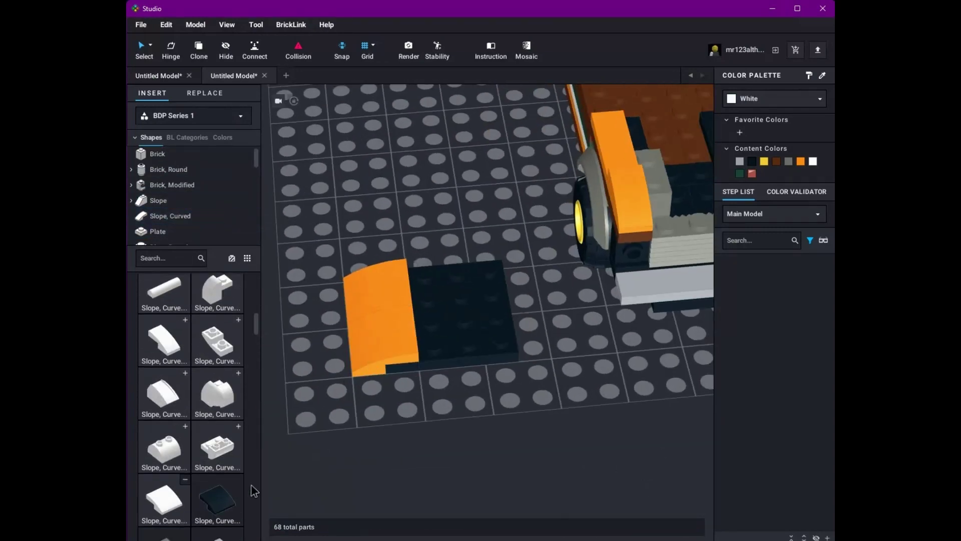
click(239, 493)
click(174, 437)
click(440, 439)
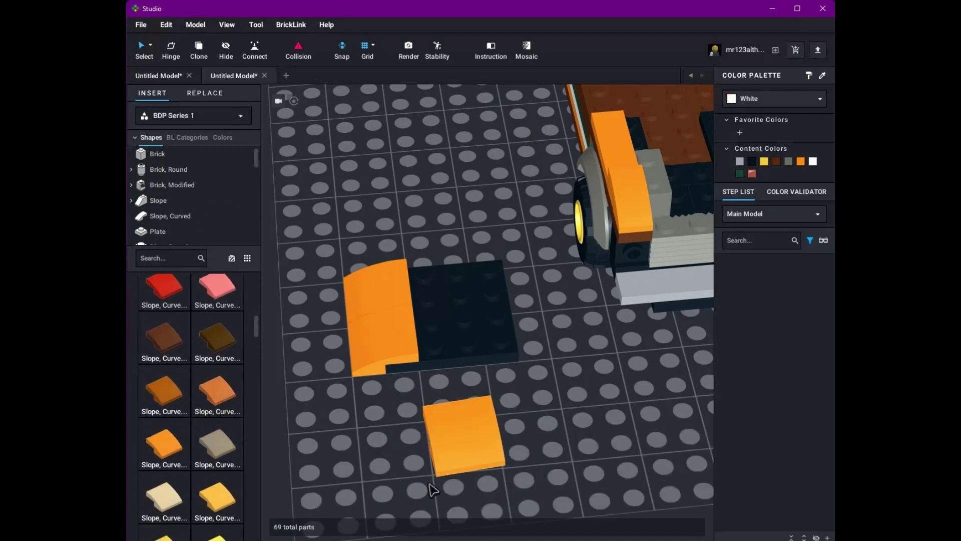
drag(436, 219, 456, 216)
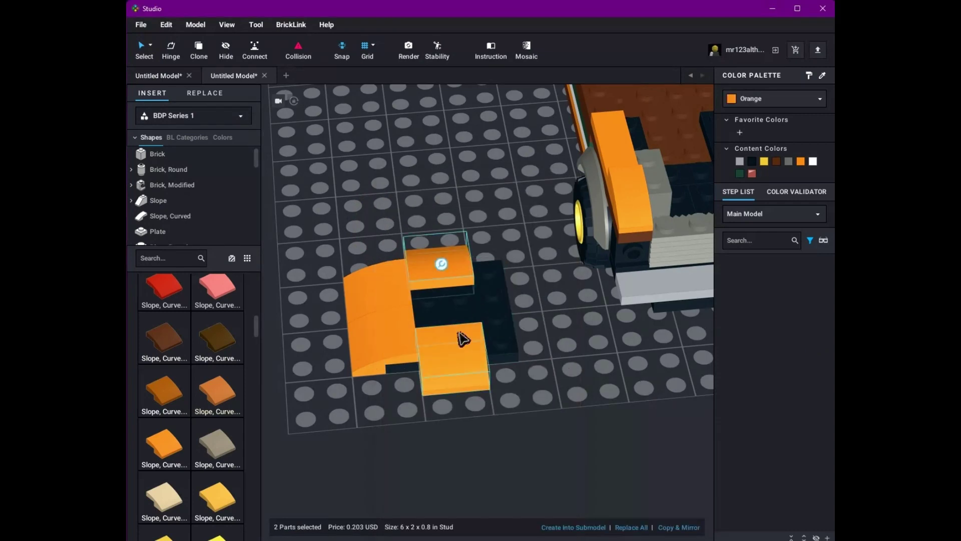
drag(461, 343, 590, 407)
right_drag(590, 407, 549, 456)
Step: Combine the orange hood slopes and black plate into a submodel named c and position it beside the vehicle's front
key(ctrl+z)
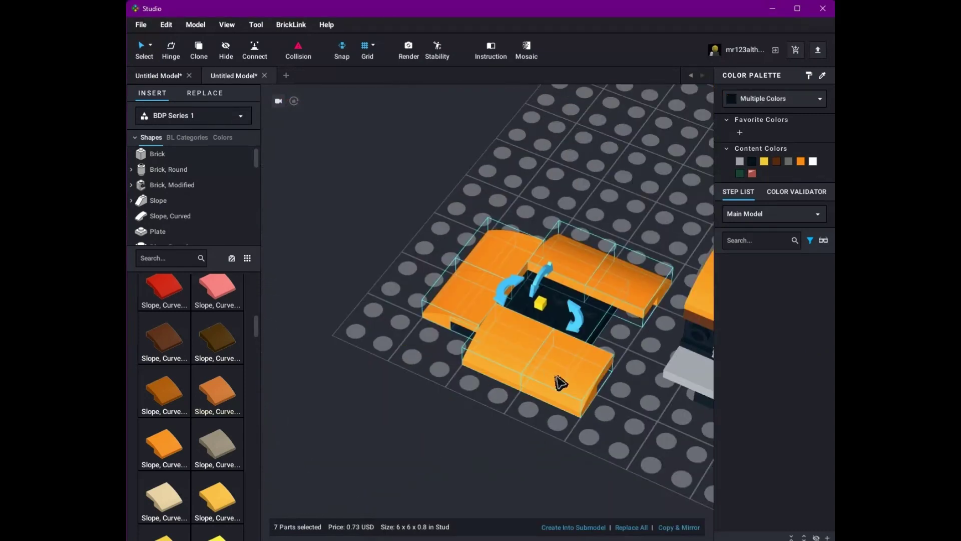
key(ctrl+z)
key(ctrl+z)
scroll(577, 336, down, 3)
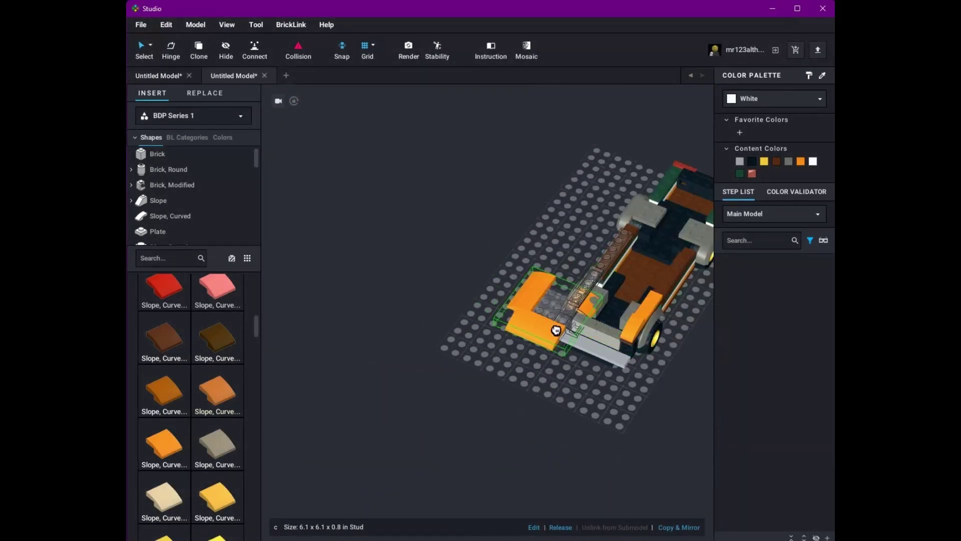
scroll(556, 331, up, 5)
Step: Place a black 1 x 6 plate across both side walls directly behind the orange tiles
middle_drag(282, 313, 493, 496)
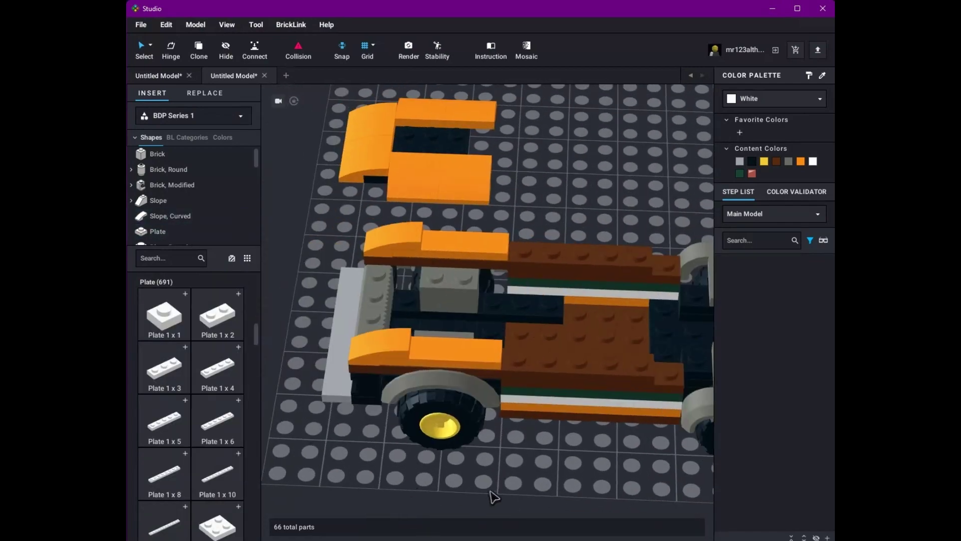
scroll(493, 495, down, 2)
drag(236, 444, 320, 493)
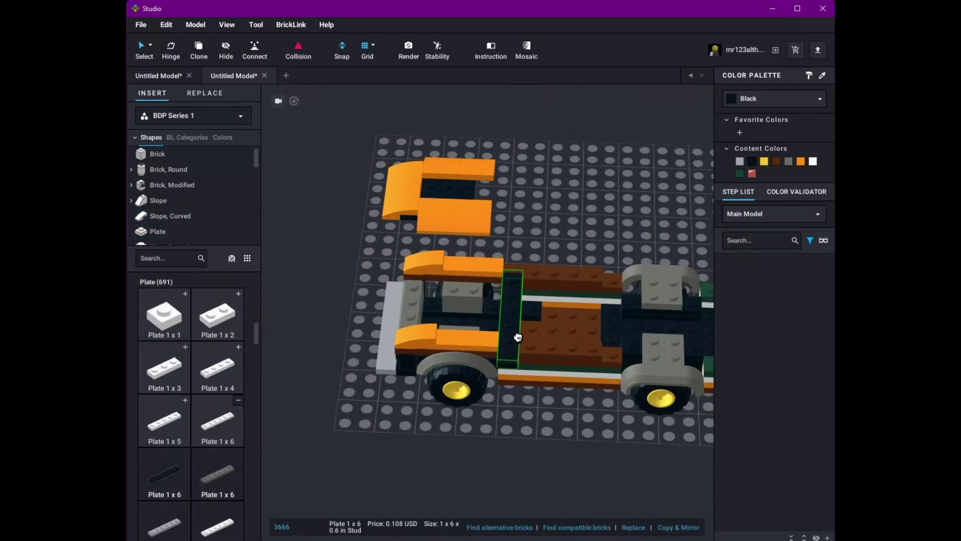
right_drag(515, 335, 249, 398)
Step: Add a black 1 x 4 plate and a black 1 x 4 brick for the gap beneath the black 1 x 6 crosspiece
click(238, 399)
click(238, 346)
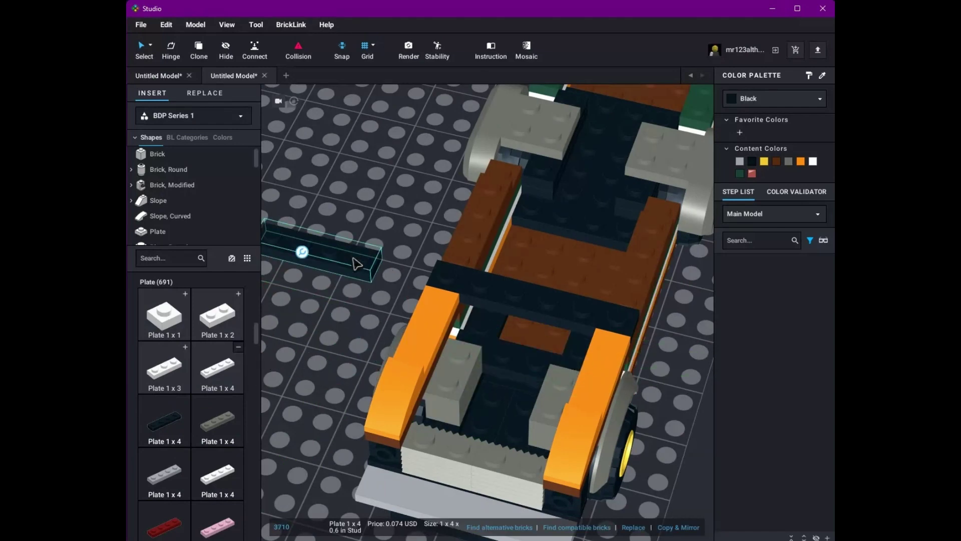
click(158, 154)
drag(233, 421, 541, 280)
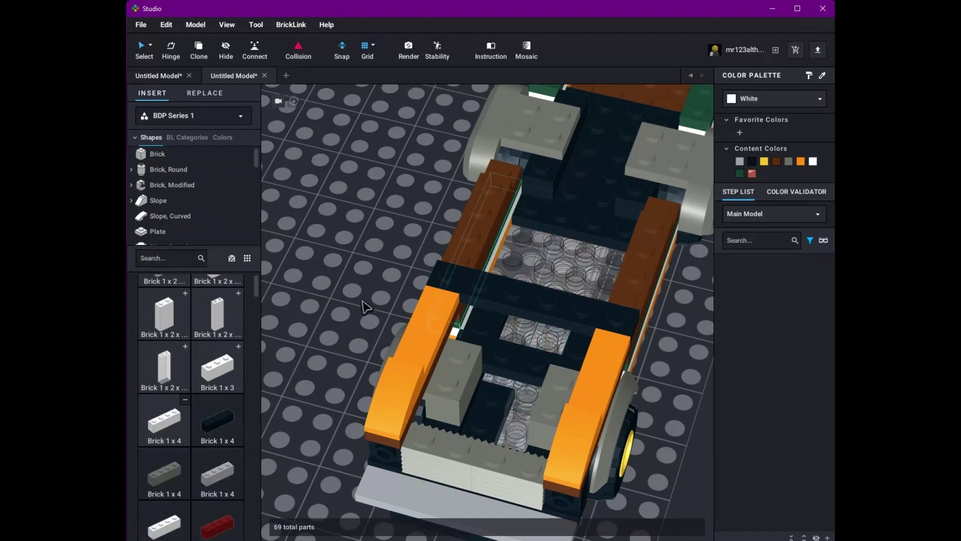
Step: Place a black 1 x 4 plate between the orange tiles, directly in front of the black 1 x 6 crosspiece
scroll(515, 363, down, 2)
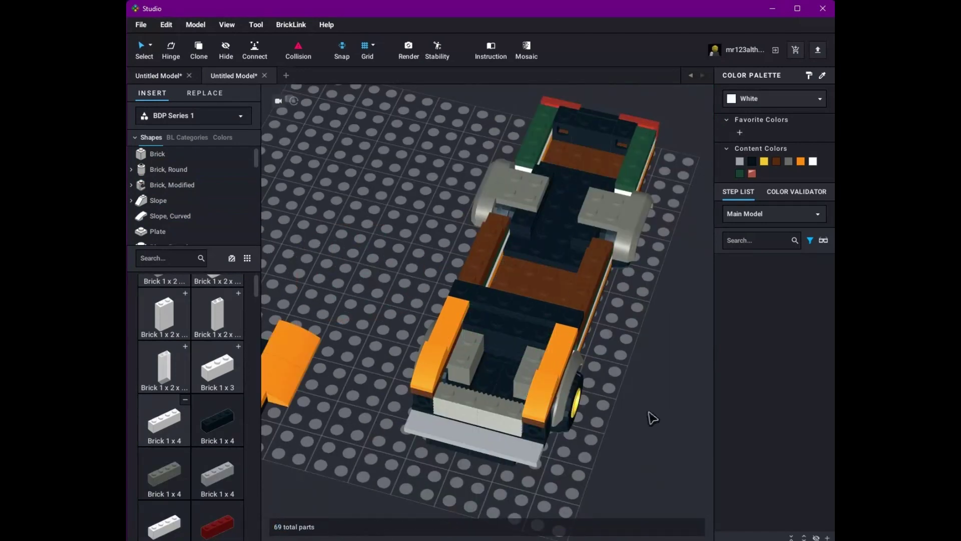
right_drag(653, 418, 614, 412)
right_drag(428, 384, 516, 379)
click(516, 379)
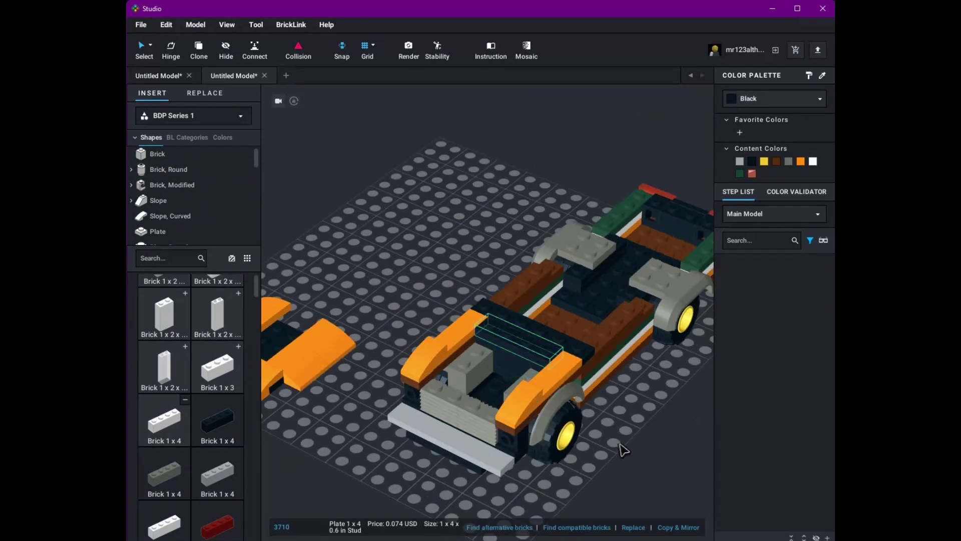
right_drag(623, 450, 282, 272)
Step: Try a reddish brown 2 x 3 tile with 2 open O clips on the black crosspiece, clips facing the grille
scroll(181, 212, down, 1)
click(170, 208)
right_drag(429, 261, 450, 270)
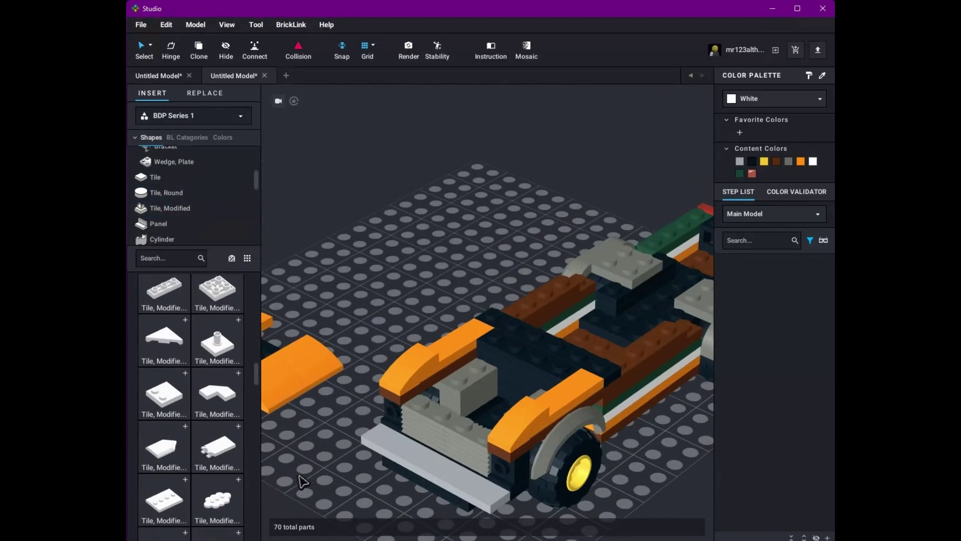
scroll(185, 488, up, 2)
scroll(181, 484, up, 3)
drag(181, 478, 388, 238)
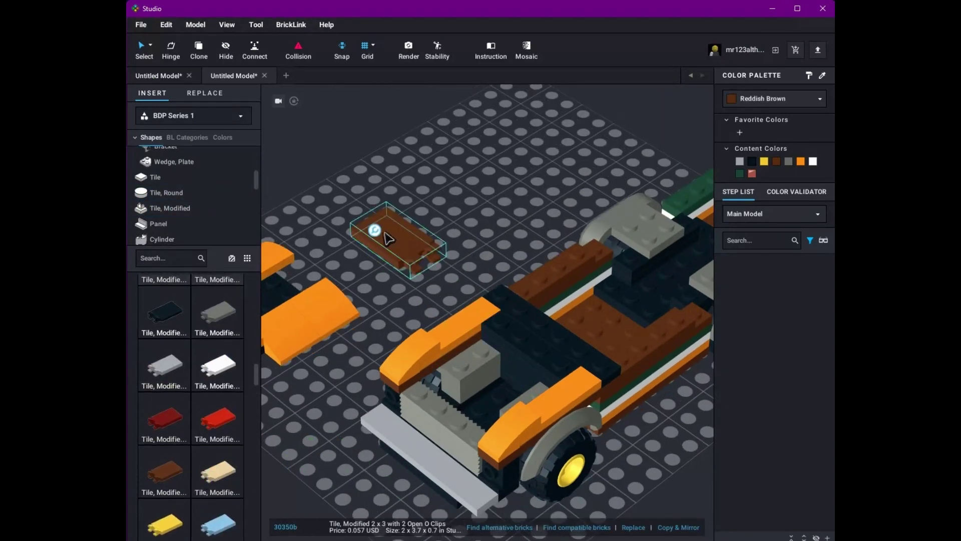
drag(465, 240, 444, 240)
right_drag(444, 241, 383, 234)
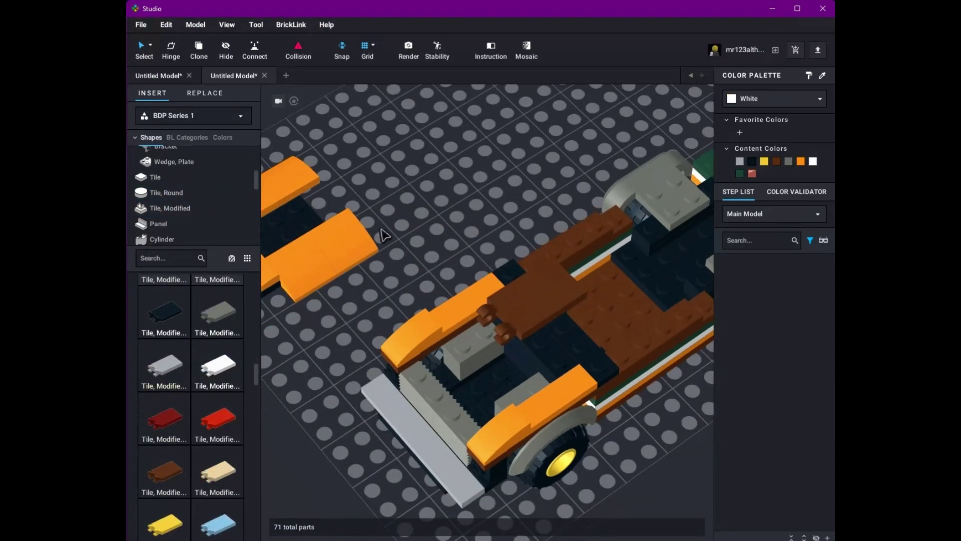
Step: Try two reddish brown clip tiles side by side on the crosspiece, then remove them and the front black plate
drag(506, 336, 568, 344)
right_drag(568, 344, 595, 477)
scroll(489, 344, up, 3)
click(490, 343)
drag(489, 343, 524, 337)
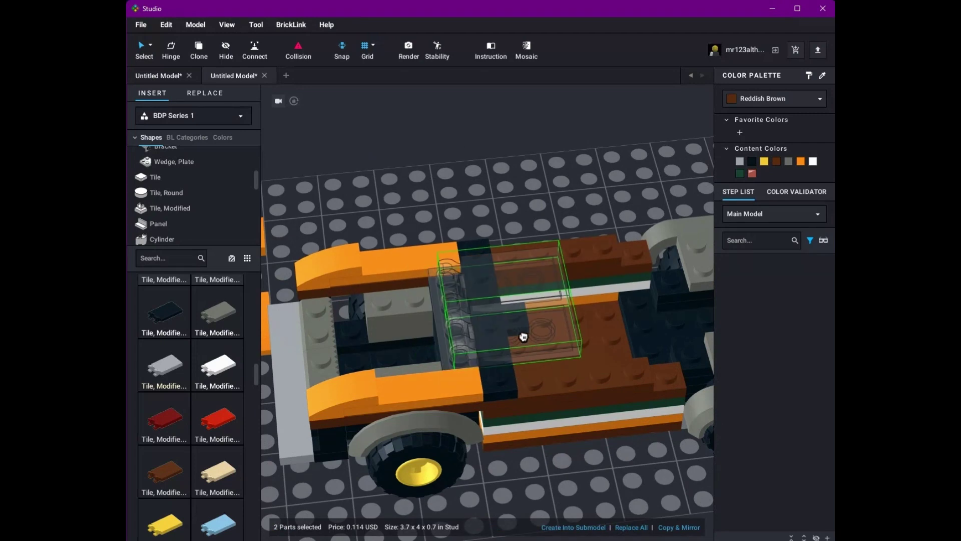
right_drag(500, 424, 468, 359)
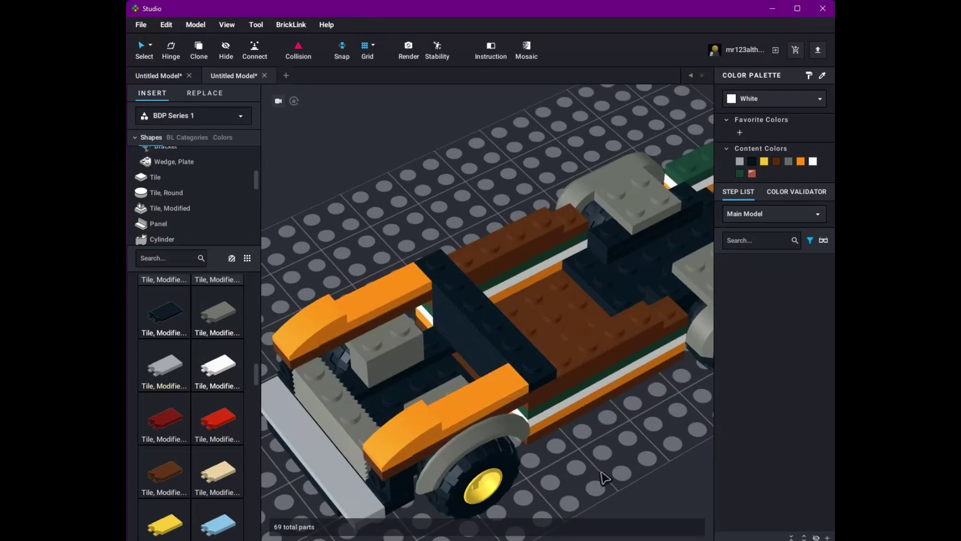
right_drag(604, 478, 479, 506)
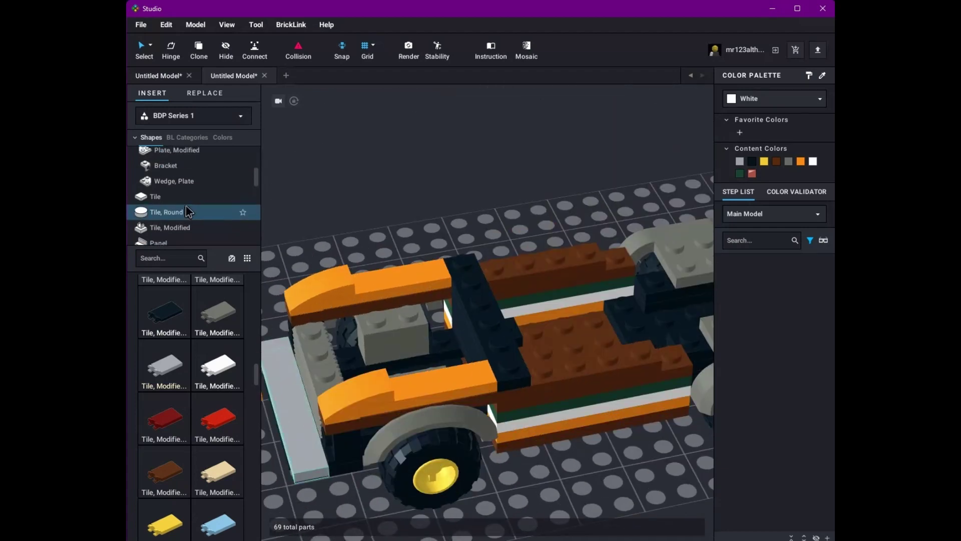
Step: Place light bluish gray 1 x 2 plates with 2 open O clips side by side on the black crosspiece, clips facing forward
scroll(188, 210, down, 1)
scroll(199, 379, up, 1)
scroll(172, 434, up, 3)
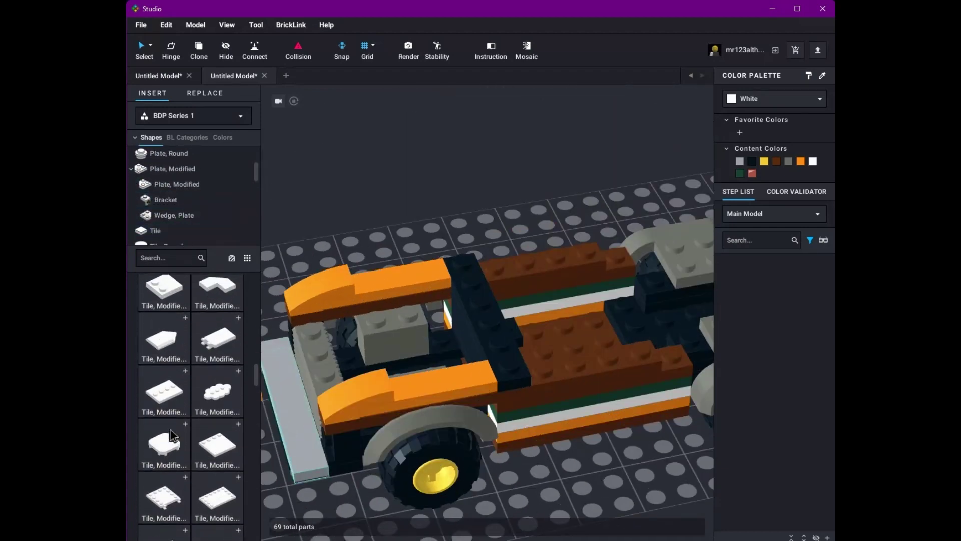
mouse_move(300, 501)
middle_down()
mouse_move(357, 473)
mouse_move(396, 483)
mouse_move(296, 497)
middle_up()
scroll(215, 400, up, 3)
scroll(169, 204, up, 3)
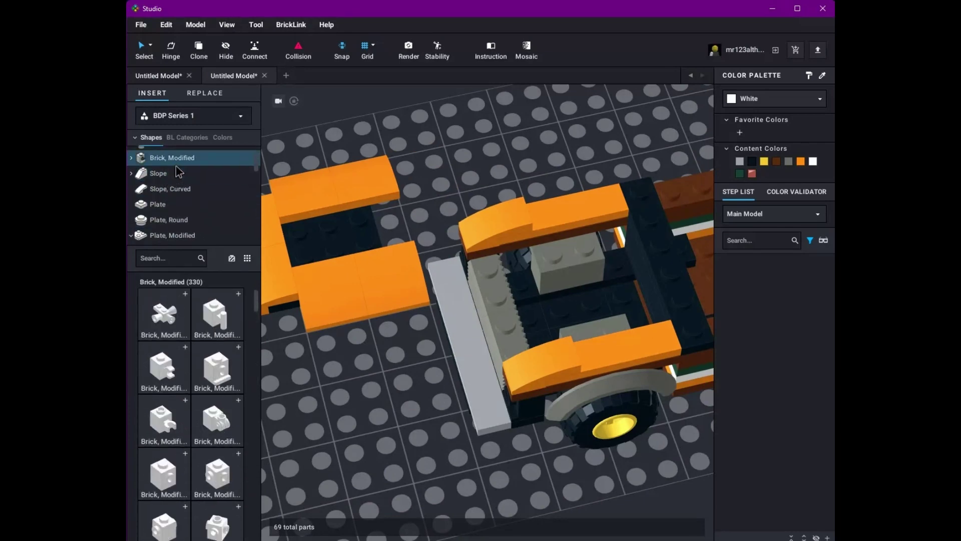
scroll(176, 204, down, 2)
click(176, 150)
scroll(190, 401, down, 3)
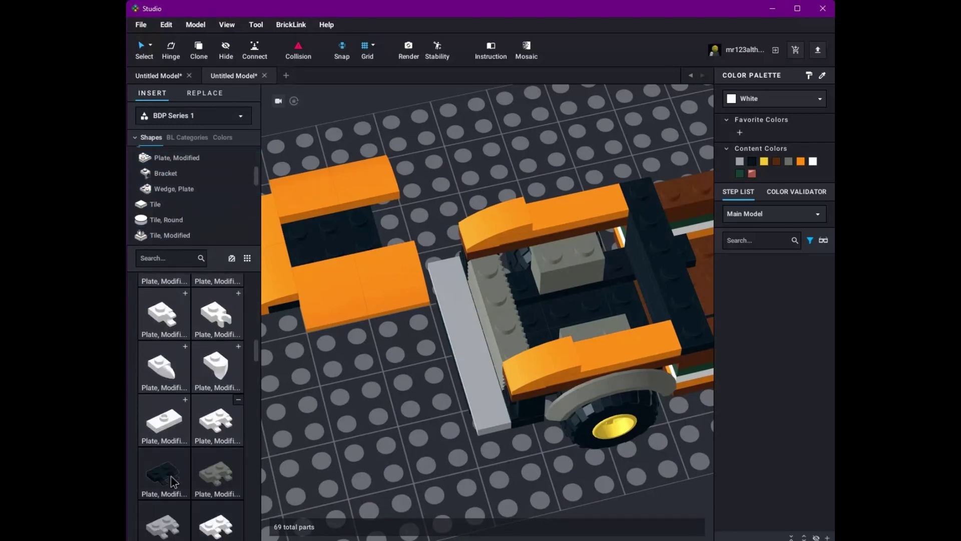
drag(217, 340, 351, 475)
drag(306, 428, 666, 273)
middle_drag(688, 483, 547, 478)
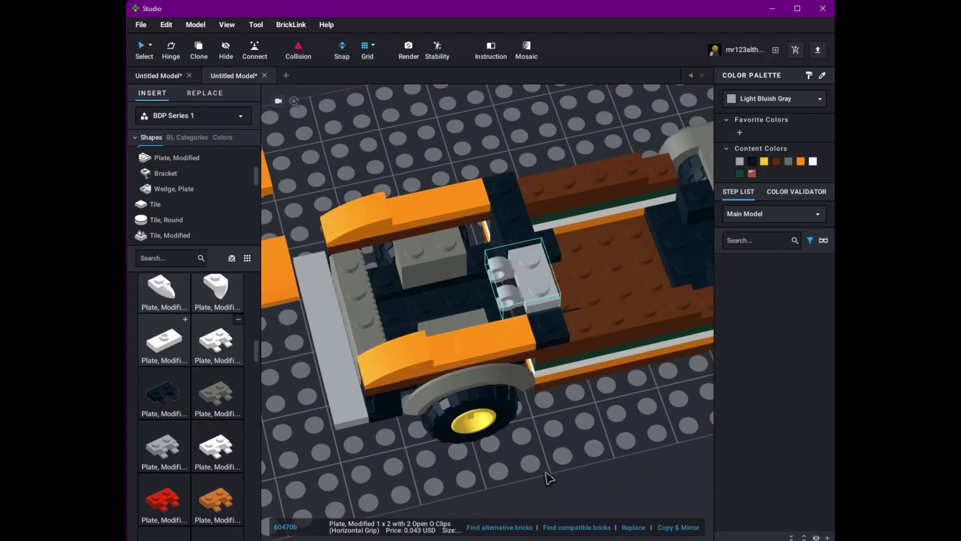
key(Escape)
Step: Attach 1 x 2 bar-handle plates to the hood's rear edge and try connecting the hood to the crosspiece clips
middle_drag(521, 319, 335, 413)
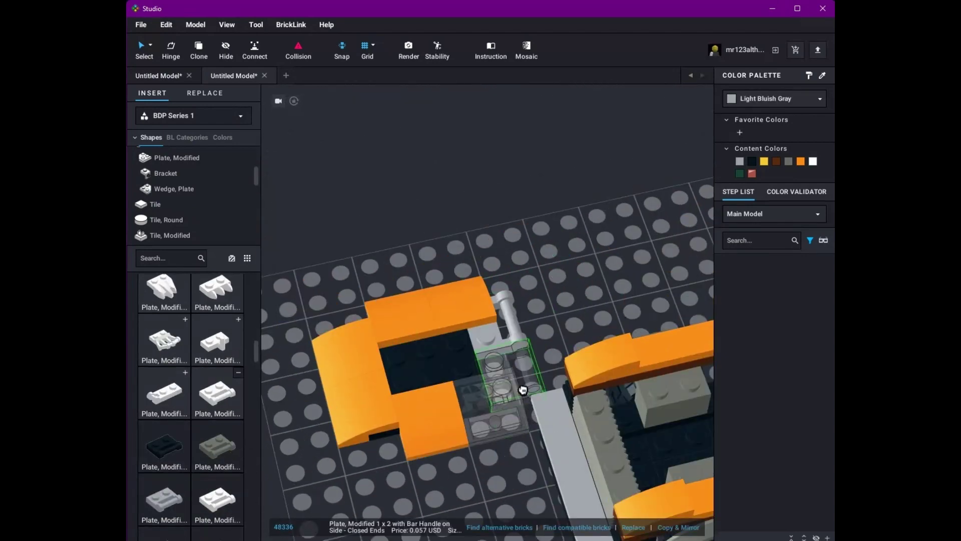
double_click(523, 390)
scroll(523, 390, down, 3)
right_drag(523, 390, 655, 442)
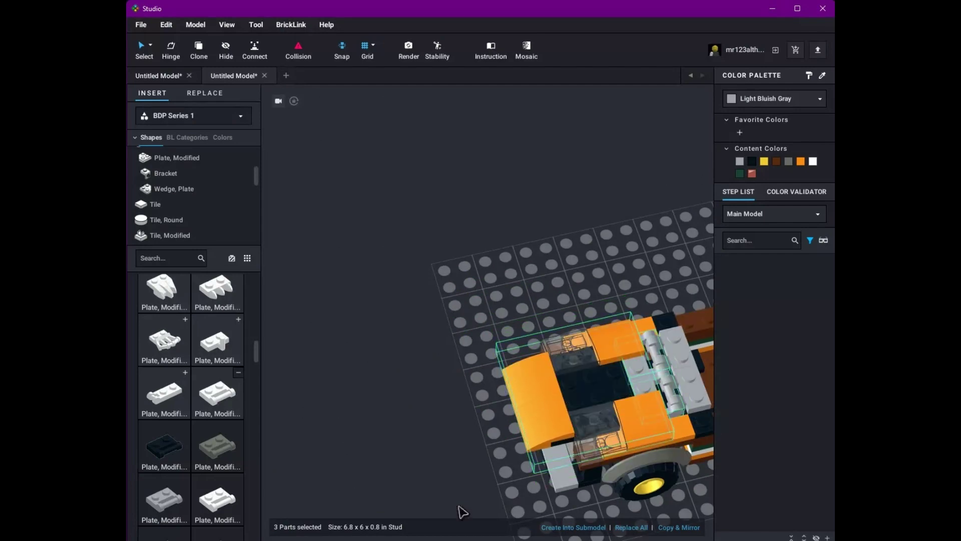
right_drag(459, 510, 500, 473)
right_drag(561, 448, 583, 468)
key(Escape)
Step: Move the hood off the hinge onto the baseplate beside the vehicle, keeping only one orange curved slope per side
click(562, 393)
click(490, 507)
scroll(472, 461, up, 5)
key(Escape)
click(491, 275)
drag(491, 275, 581, 228)
click(581, 228)
mouse_move(581, 228)
right_down()
mouse_move(599, 245)
mouse_move(574, 240)
right_up()
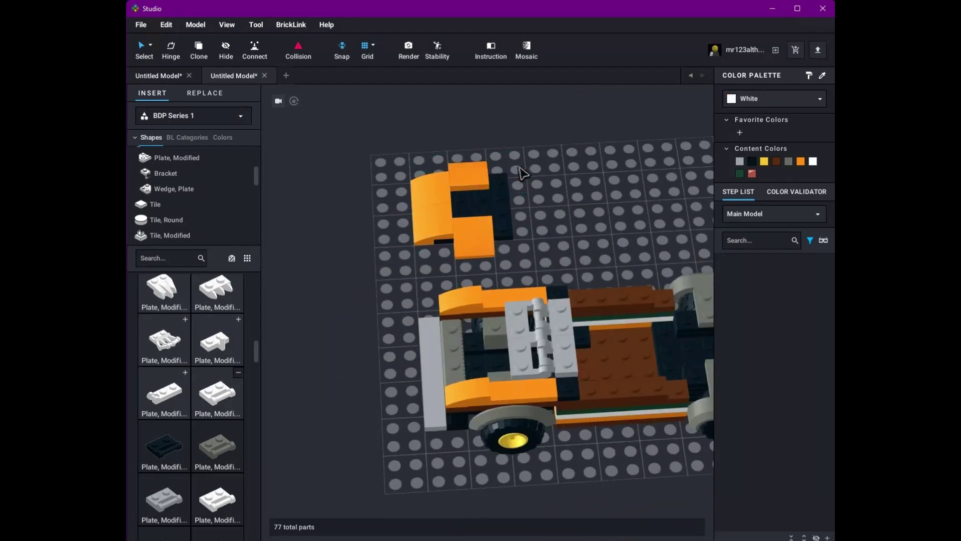
Step: Delete the black plate from beneath the hood and both bar-handle plates from the hinge clips
key(Delete)
right_drag(360, 445, 463, 401)
click(463, 400)
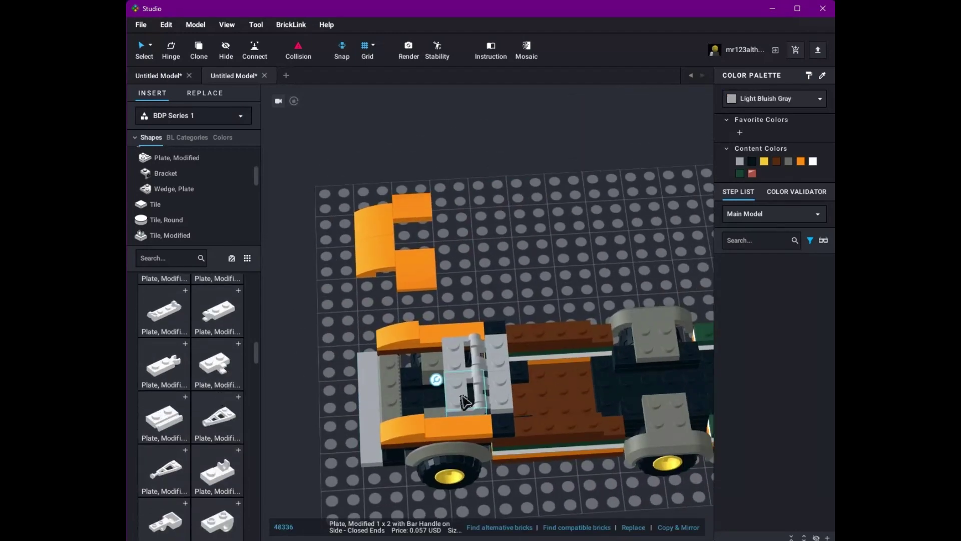
right_drag(485, 283, 411, 326)
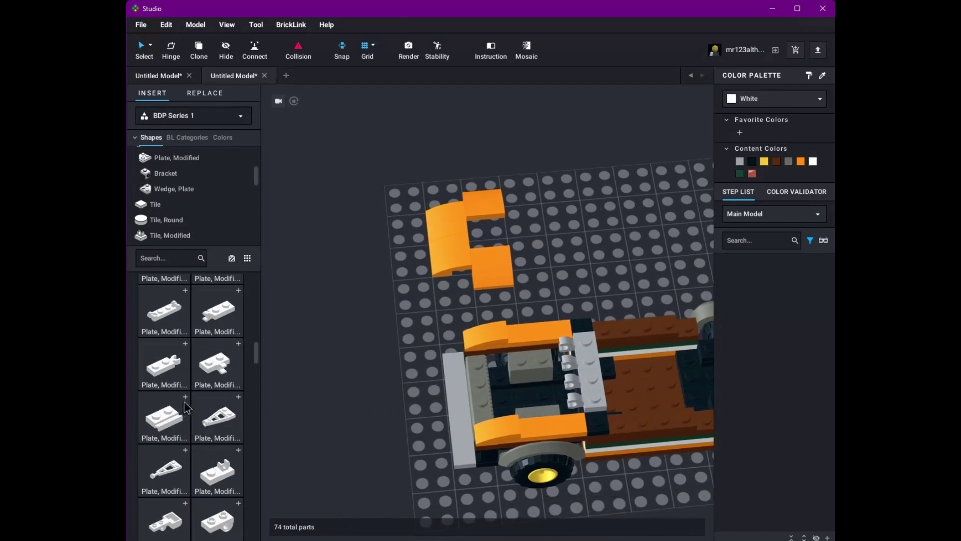
Step: Attach light bluish gray 1 x 2 bar-handle plates to the clips and set an orange 2 x 2 curved slope on each side
scroll(188, 418, up, 3)
drag(218, 406, 563, 375)
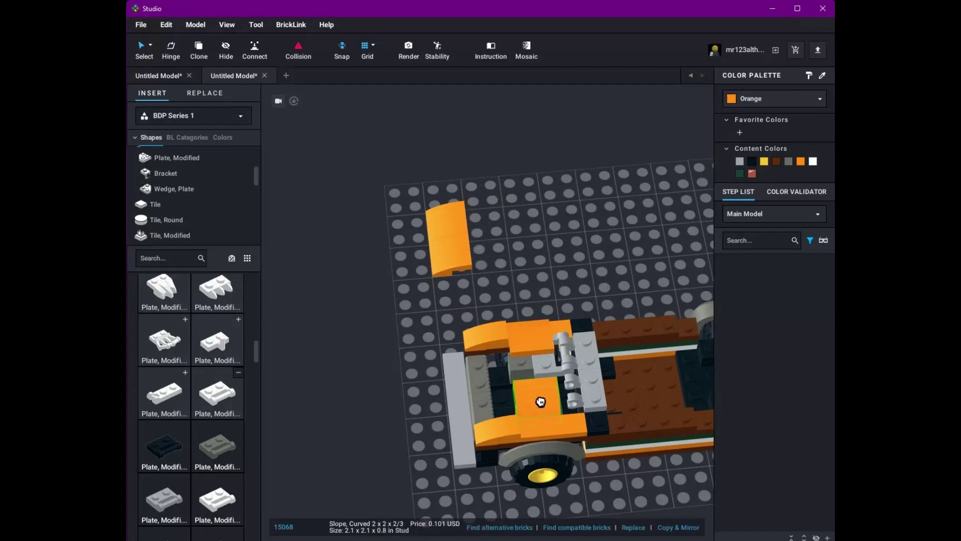
drag(540, 402, 398, 343)
click(556, 374)
Step: Place an orange 2 x 3 tile in the middle of the hood between the two curved slopes
right_drag(525, 436, 380, 461)
scroll(185, 224, up, 1)
scroll(185, 224, down, 1)
click(155, 217)
scroll(190, 401, down, 5)
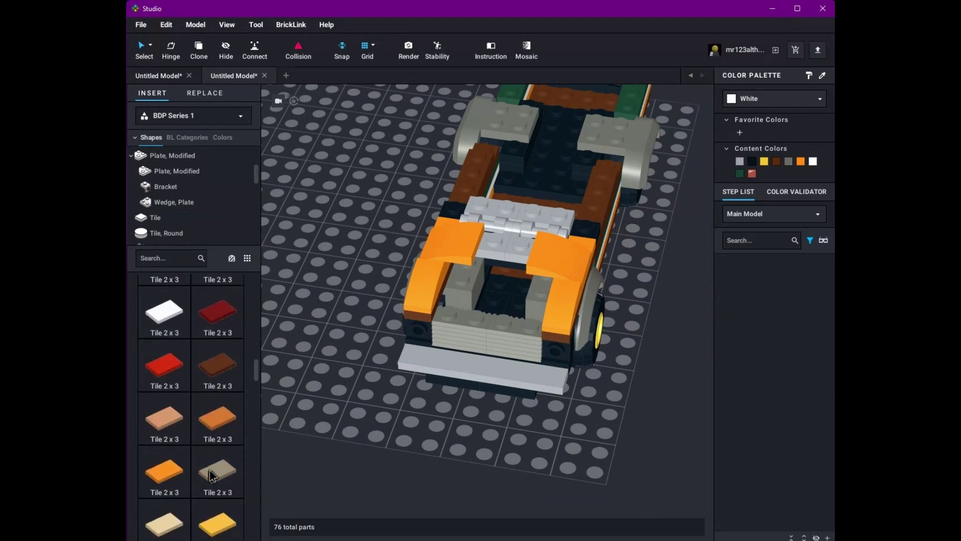
drag(164, 418, 498, 258)
right_drag(499, 258, 242, 331)
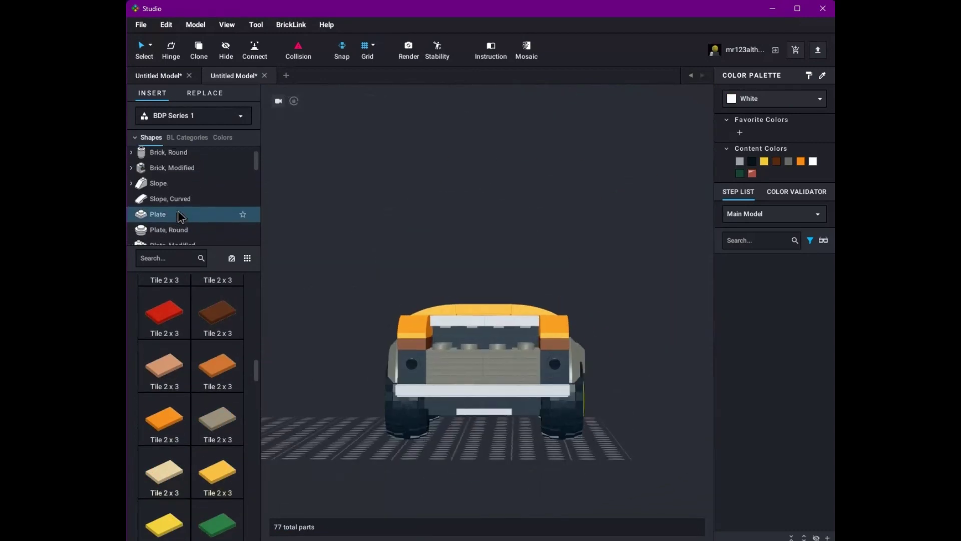
Step: Add two black 2 x 3 plates beneath the hood, extending forward above the grille
click(178, 214)
right_drag(281, 381, 230, 447)
scroll(229, 446, down, 3)
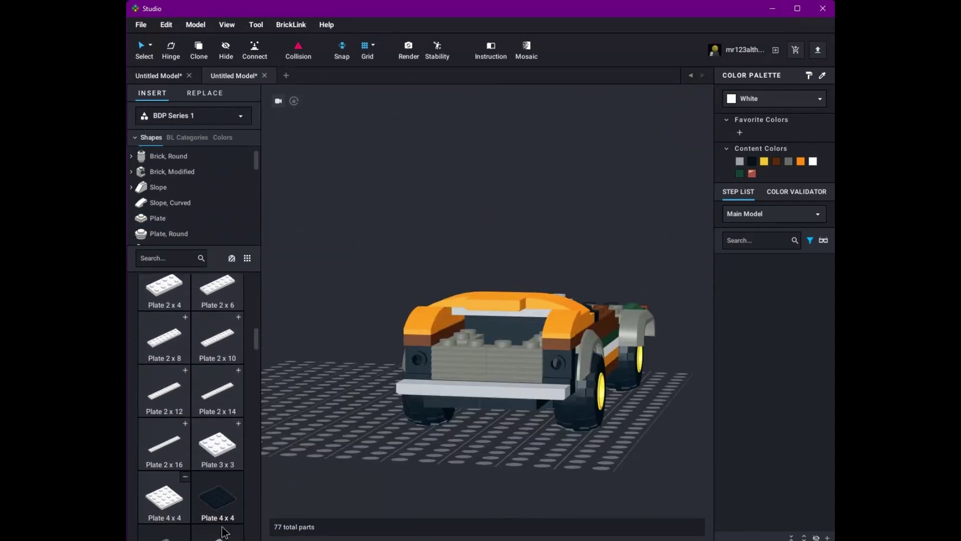
drag(502, 321, 502, 321)
right_drag(502, 321, 509, 327)
scroll(183, 424, up, 3)
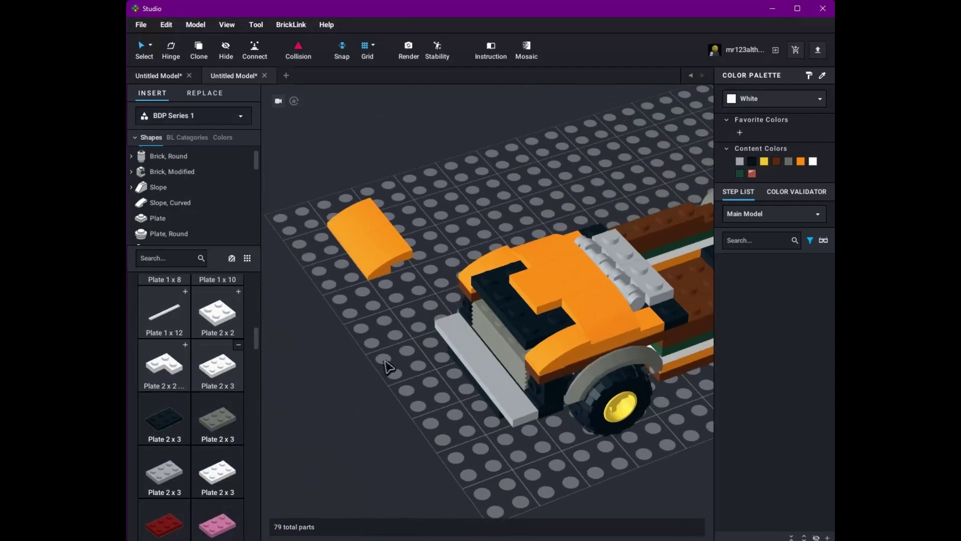
Step: Replace the hood's centre tile and black plates with orange 2 x 2 plates carrying the front orange curved slopes
click(509, 326)
right_drag(509, 326, 569, 306)
click(569, 306)
click(558, 285)
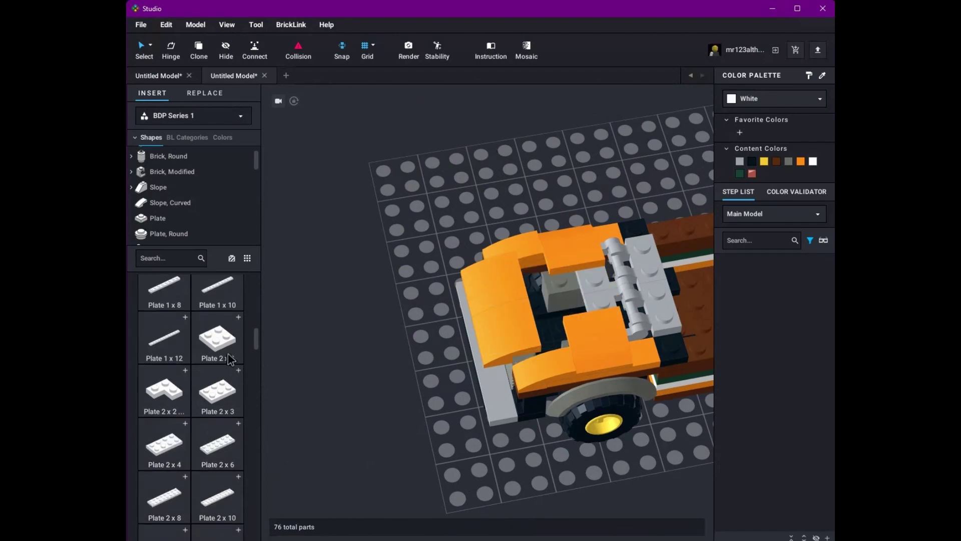
right_drag(485, 291, 371, 412)
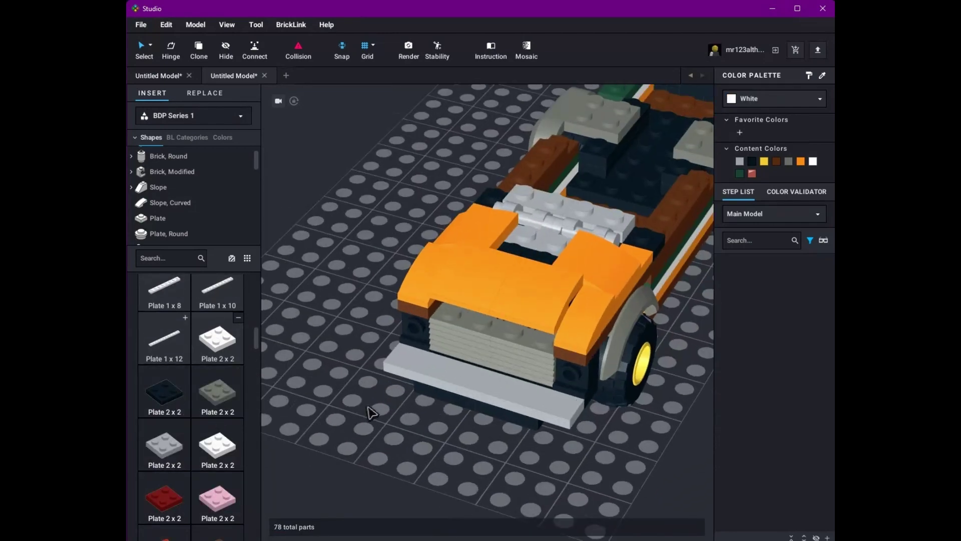
Step: Fit an orange 1 x 4 tile and a black 1 x 4 plate beneath the hood's front edge, above the grille
drag(646, 265, 318, 478)
click(328, 447)
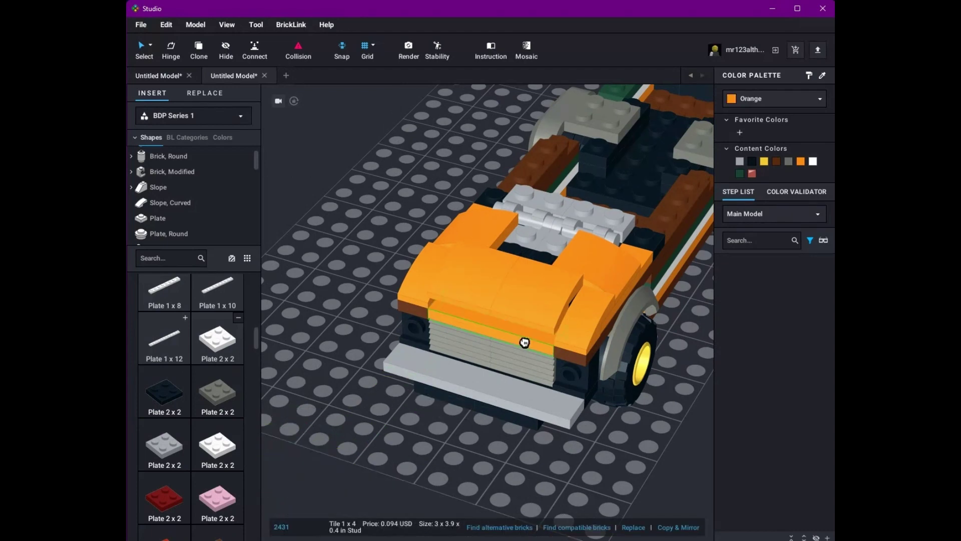
right_drag(523, 339, 425, 483)
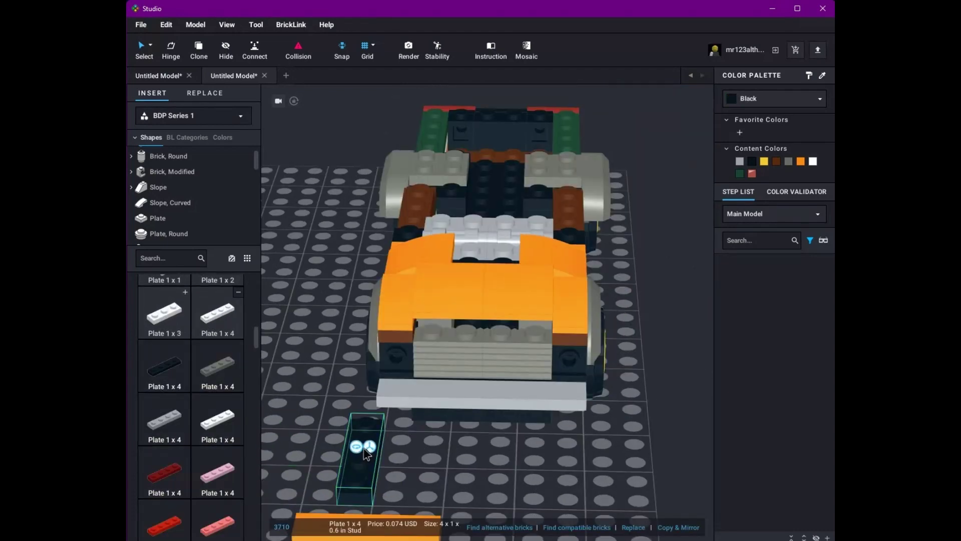
click(368, 453)
right_drag(507, 322, 579, 331)
key(Escape)
Step: Try a black 1 x 2 grille tile in the gap between the hood's side slopes
right_drag(576, 225, 300, 350)
scroll(167, 221, up, 1)
click(176, 173)
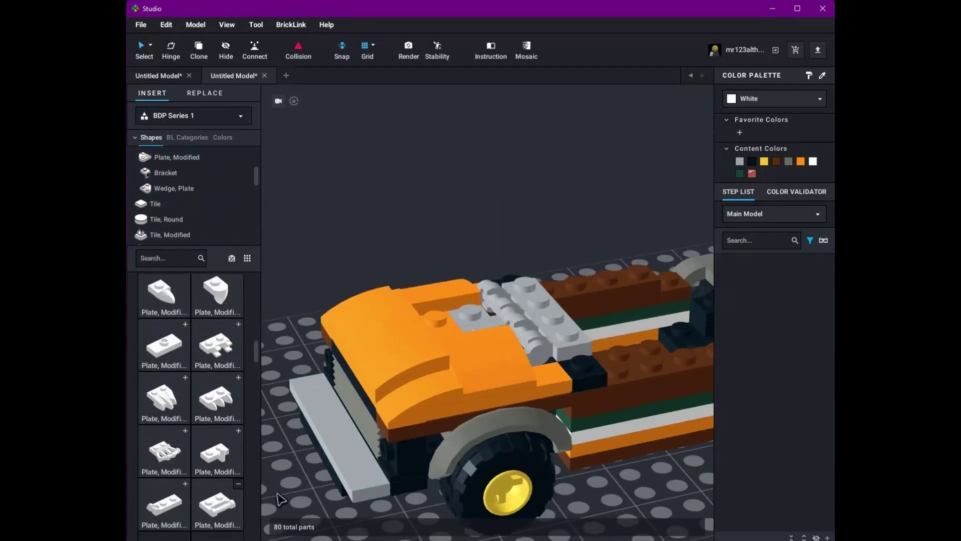
scroll(186, 187, down, 3)
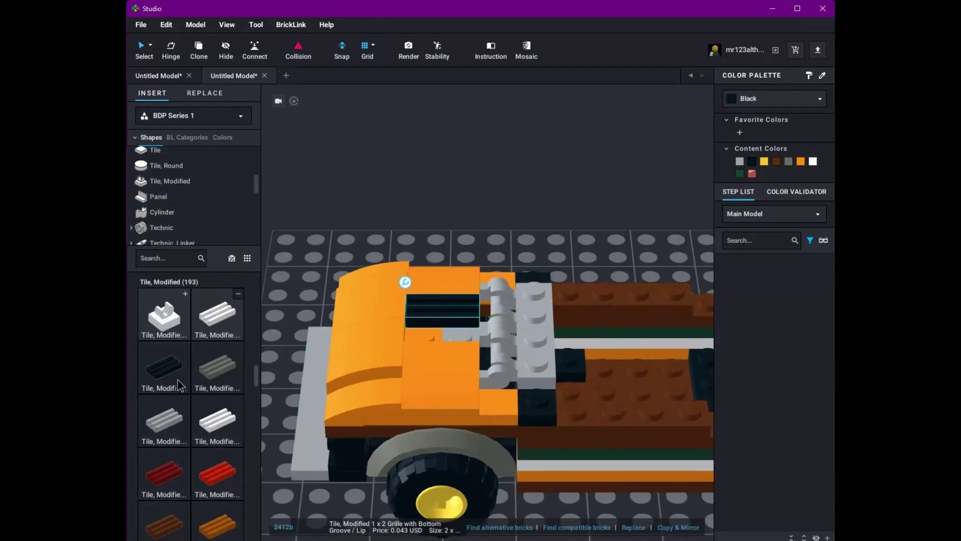
right_drag(600, 319, 547, 413)
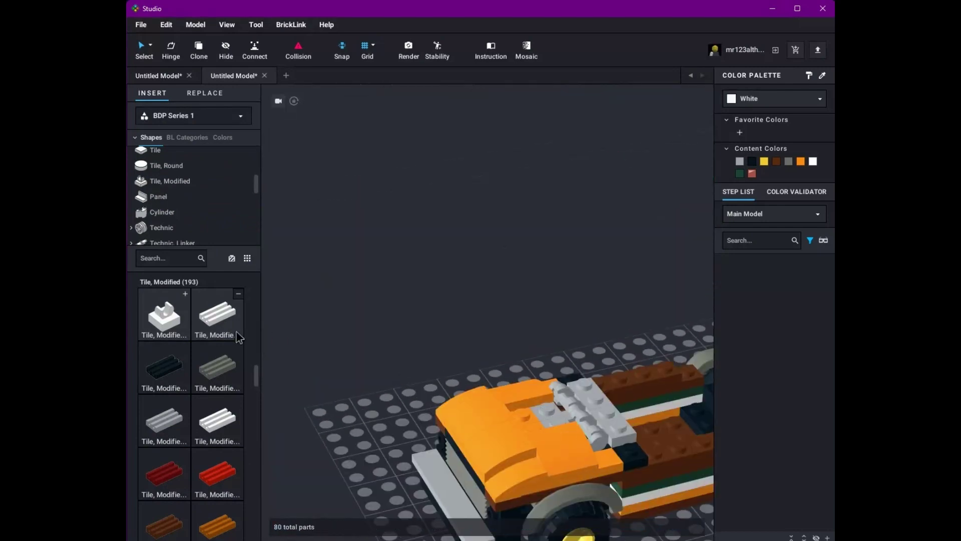
Step: Fill the gap between the hood's side slopes with an orange 2 x 2 tile
scroll(182, 396, down, 10)
click(164, 443)
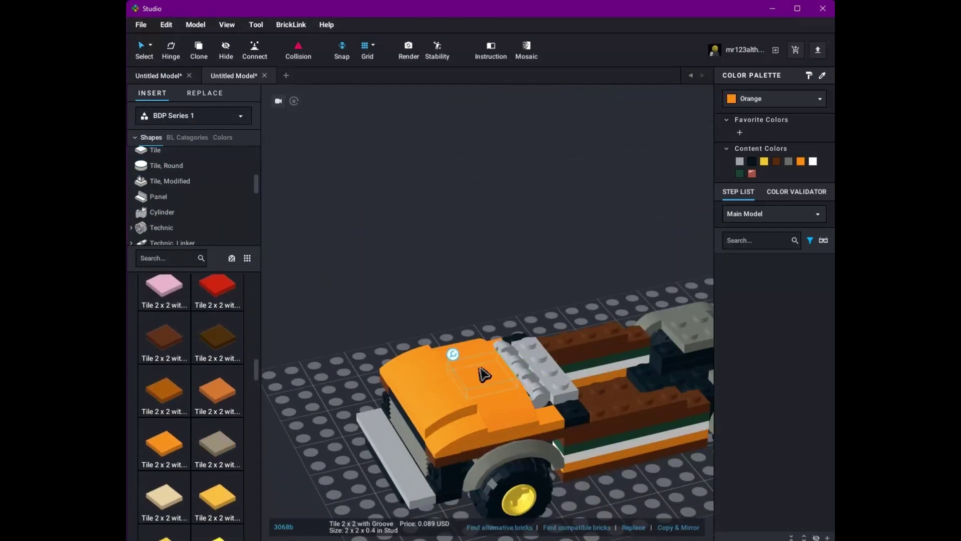
key(Escape)
right_drag(483, 373, 488, 496)
scroll(489, 437, up, 5)
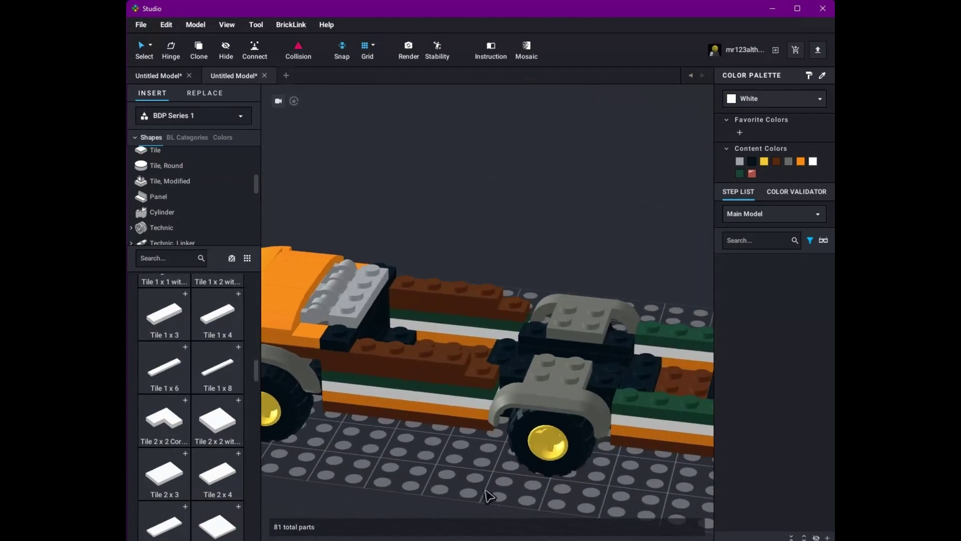
Step: Lay reddish brown 1 x 6 plates over both rear mudguards and a further brown plate ahead of them on each side wall
scroll(662, 405, down, 3)
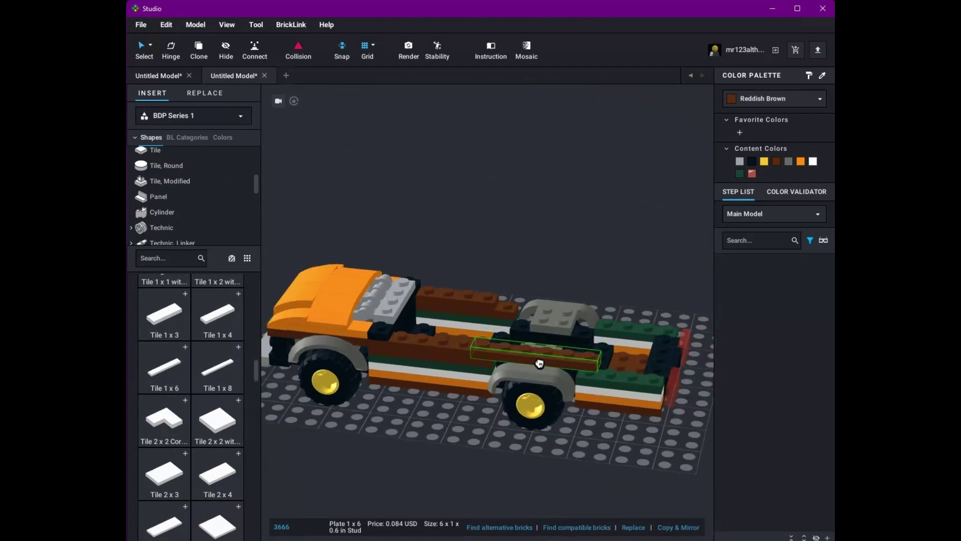
click(561, 311)
right_drag(561, 320, 348, 500)
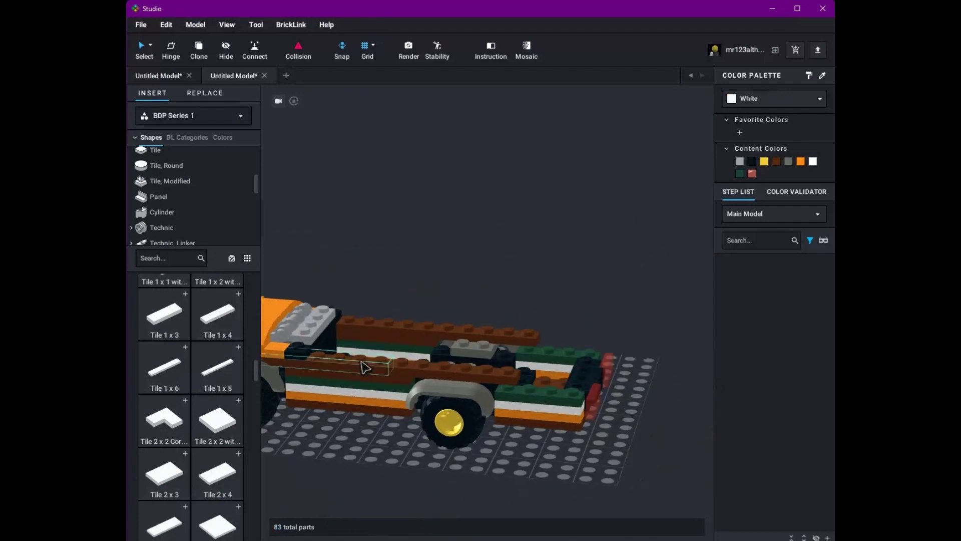
right_drag(341, 425, 364, 385)
click(364, 385)
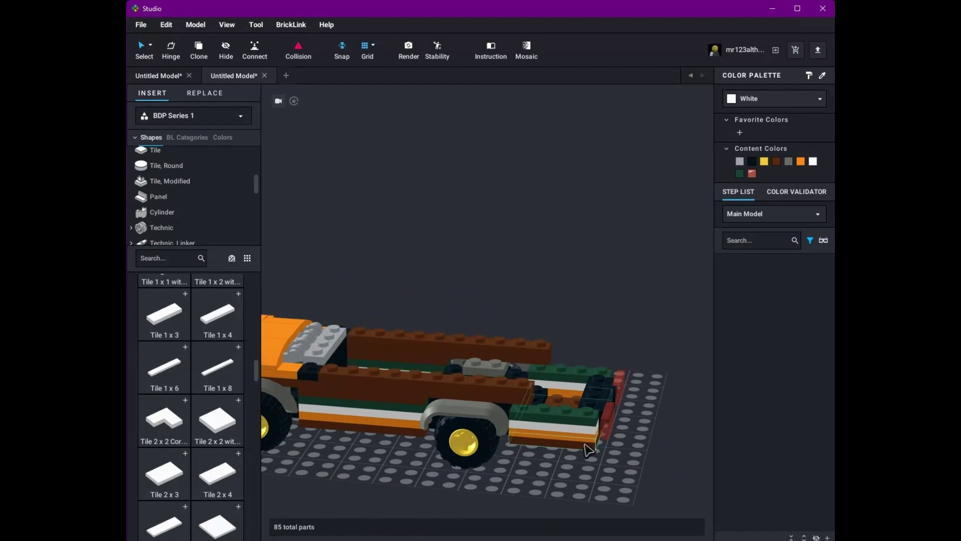
Step: Cover the green rear sections of both side walls with reddish brown plates up to the tail lights
right_drag(589, 449, 569, 424)
click(697, 308)
right_drag(697, 308, 480, 480)
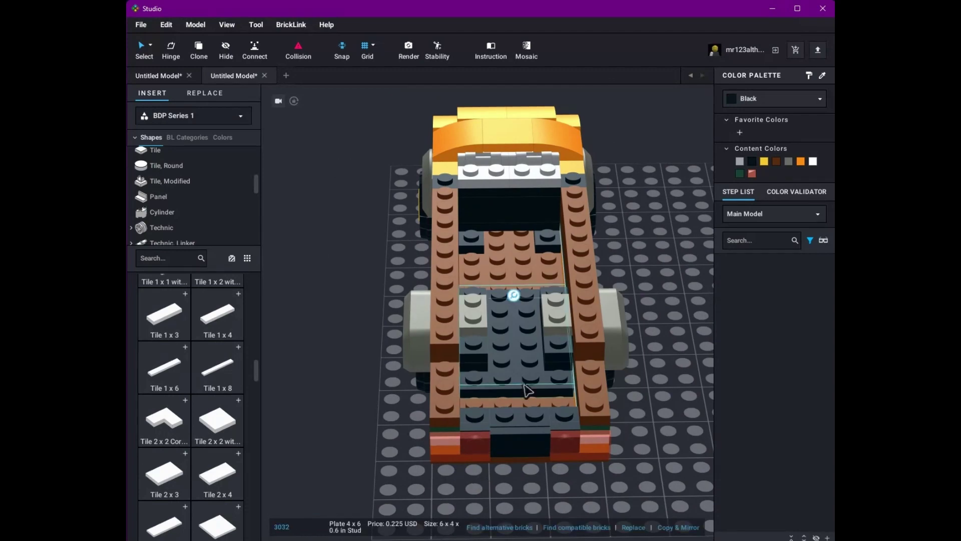
Step: Lay black and reddish brown 1 x 4 plates across the rear edge between the two side walls
right_drag(572, 281, 665, 350)
click(531, 424)
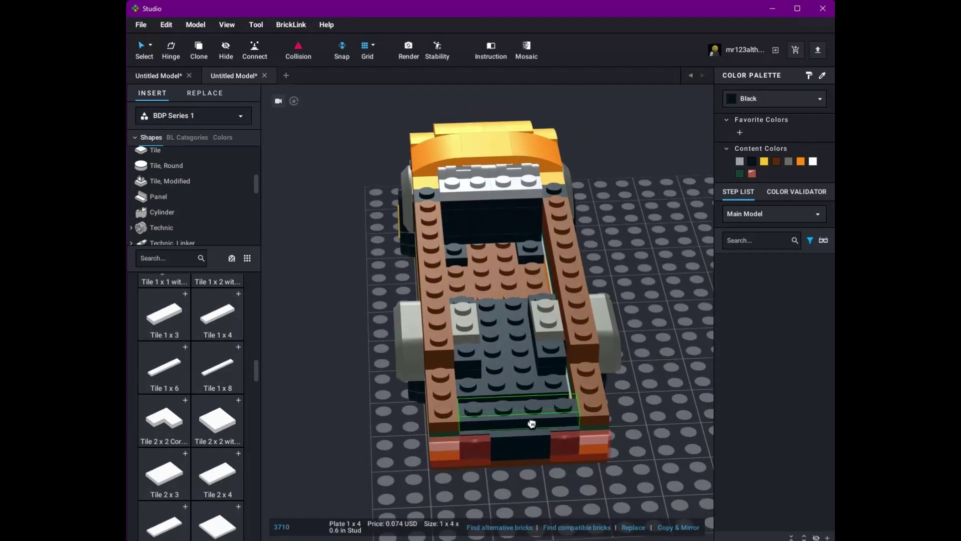
click(645, 390)
right_drag(646, 391, 612, 472)
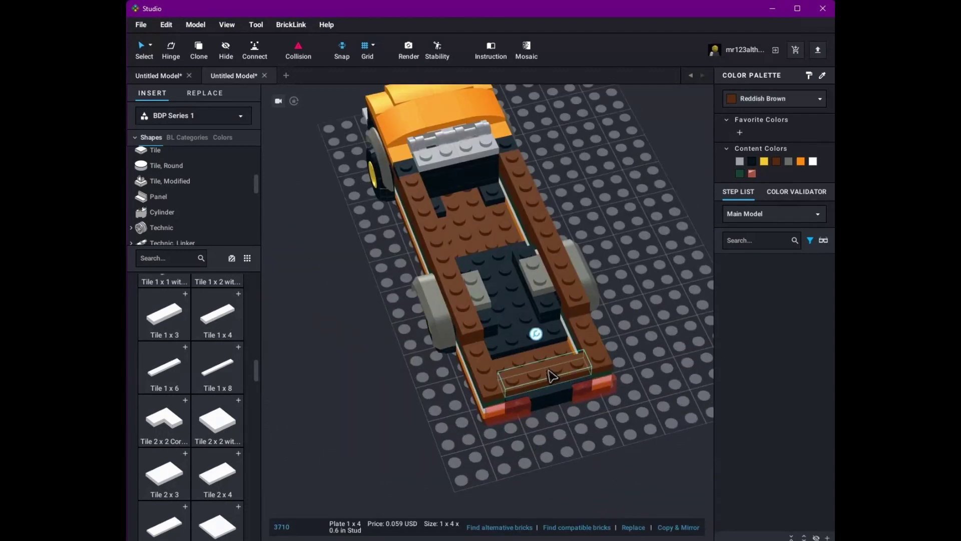
Step: Cover the rear edge between the side walls with a smooth reddish brown tile above the tail lights
right_drag(552, 375, 476, 425)
click(347, 361)
click(347, 361)
right_drag(436, 341, 277, 386)
click(607, 501)
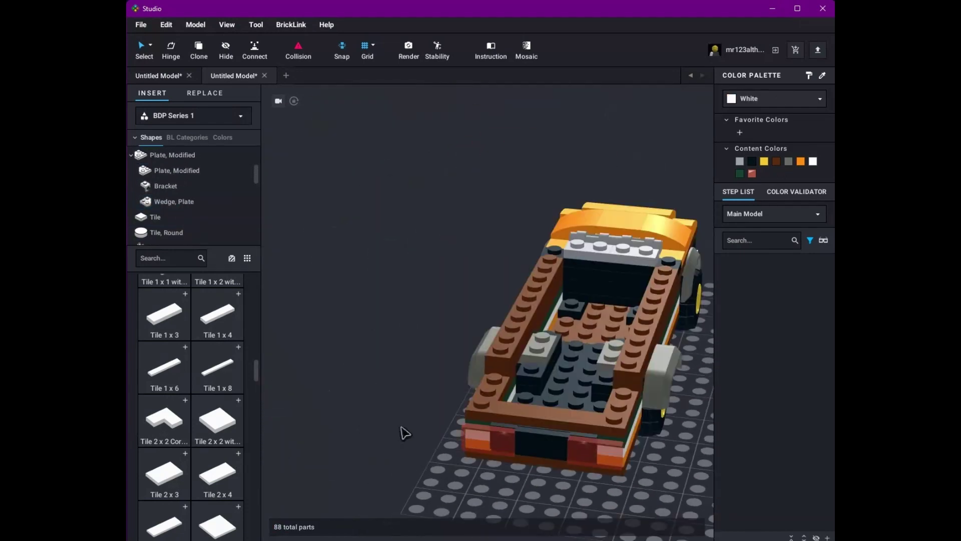
Step: Add a reddish brown 1 x 2 brick to the rear end of each side wall
right_drag(404, 433, 280, 426)
scroll(190, 200, up, 3)
click(158, 153)
scroll(225, 451, down, 2)
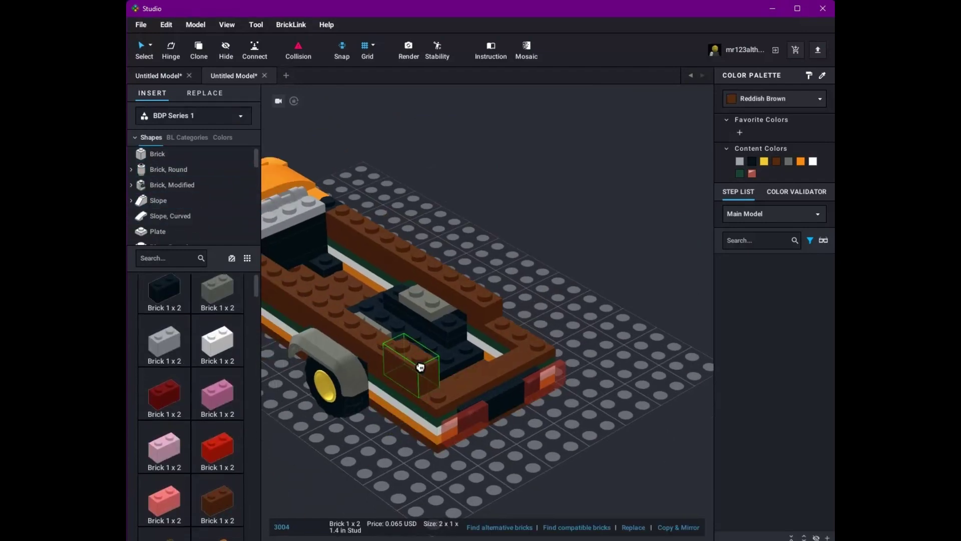
right_drag(578, 326, 191, 484)
Step: Try a tall modified brick with clips at the vehicle's rear opening
click(172, 185)
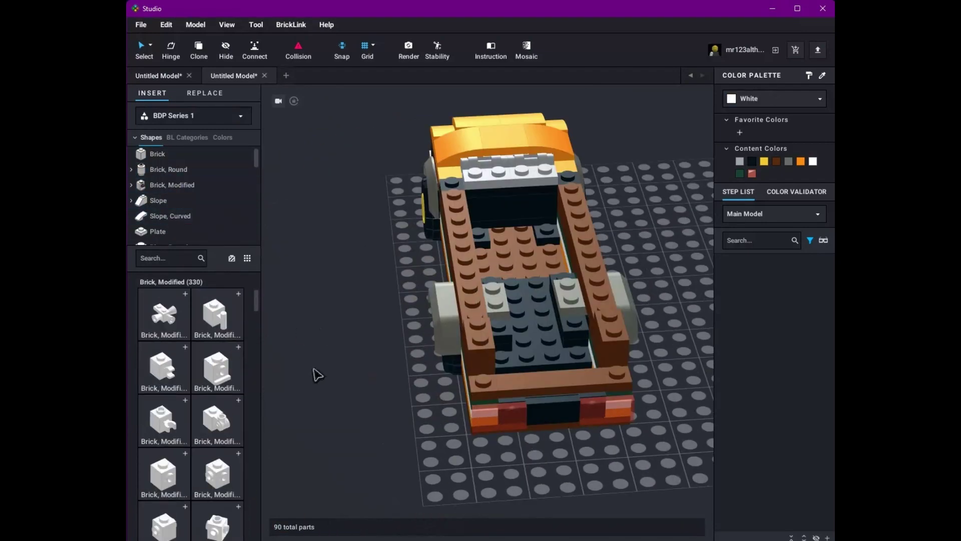
right_drag(382, 450, 300, 453)
scroll(231, 458, down, 5)
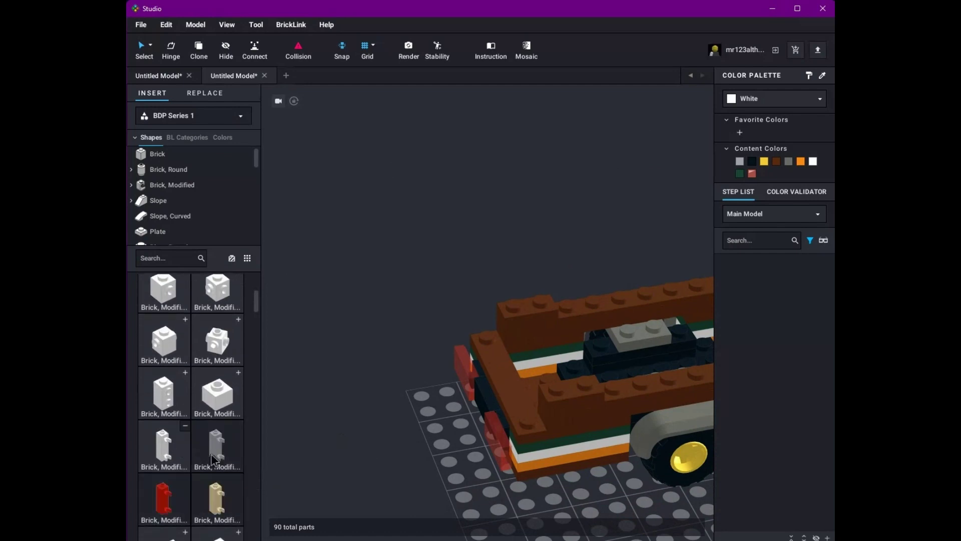
right_drag(324, 417, 450, 351)
click(465, 341)
key(Delete)
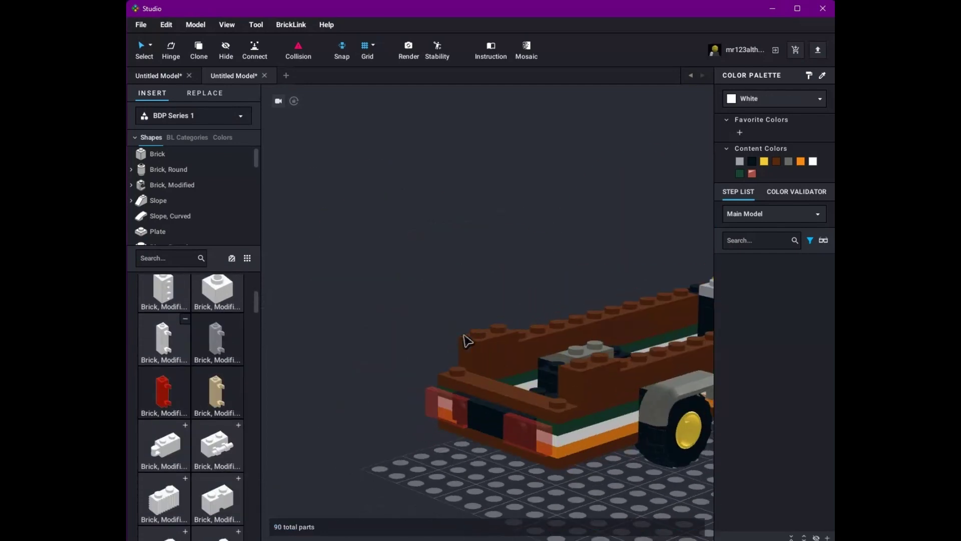
Step: Try white door pieces, including a tall three-stud-wide door, on the rear edge of the vehicle
click(195, 218)
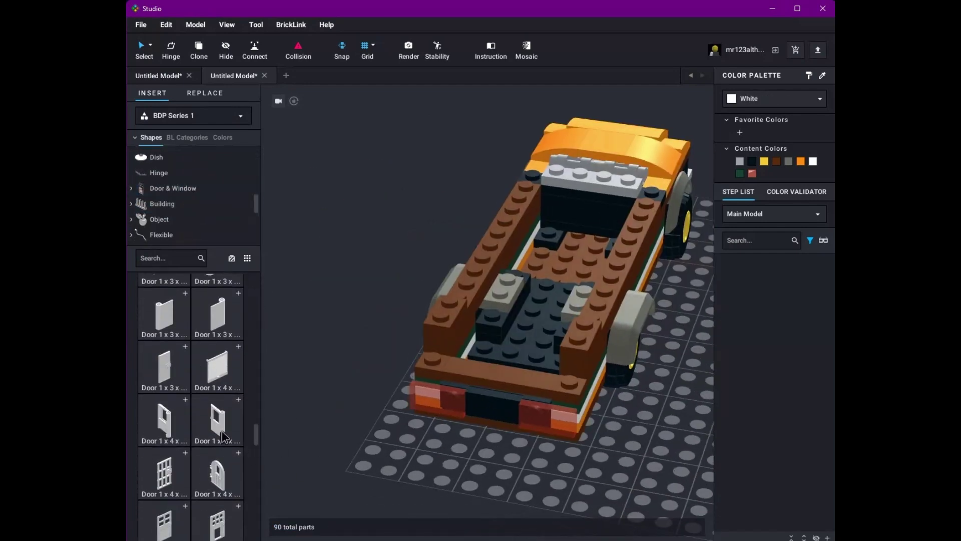
right_drag(569, 301, 611, 405)
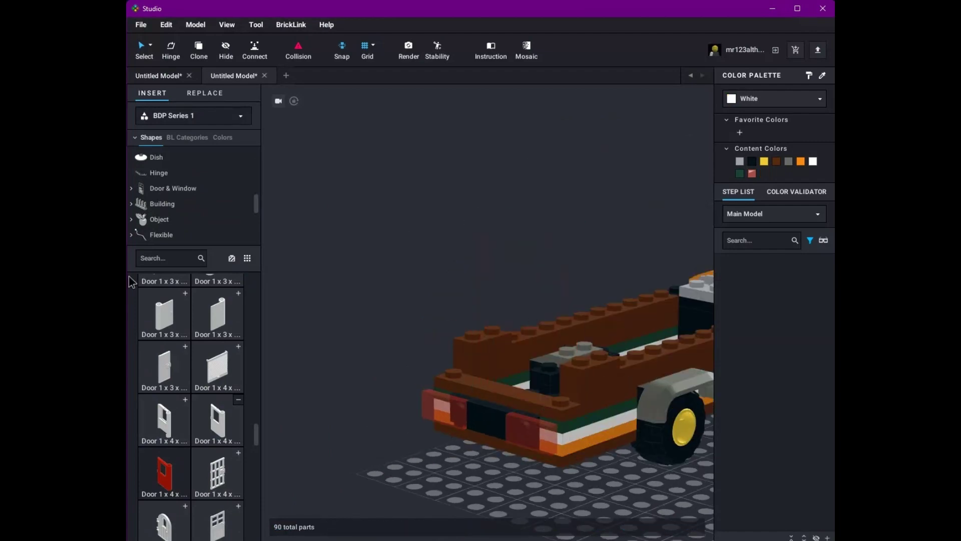
scroll(200, 407, up, 1)
scroll(199, 408, up, 1)
click(200, 408)
right_drag(356, 450, 324, 456)
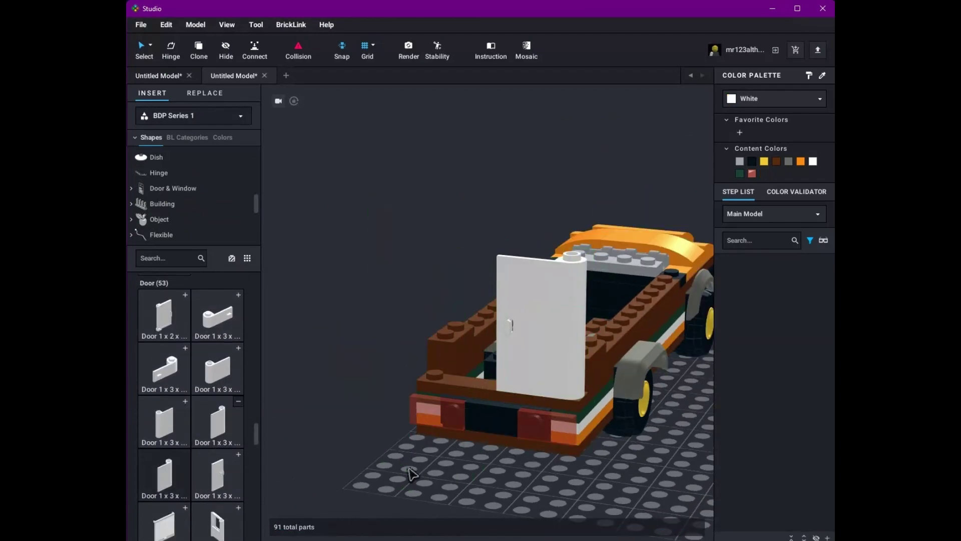
scroll(536, 323, up, 3)
Step: Try a dark brown three-stud-wide window on the side wall above the rear mudguard
scroll(223, 441, down, 15)
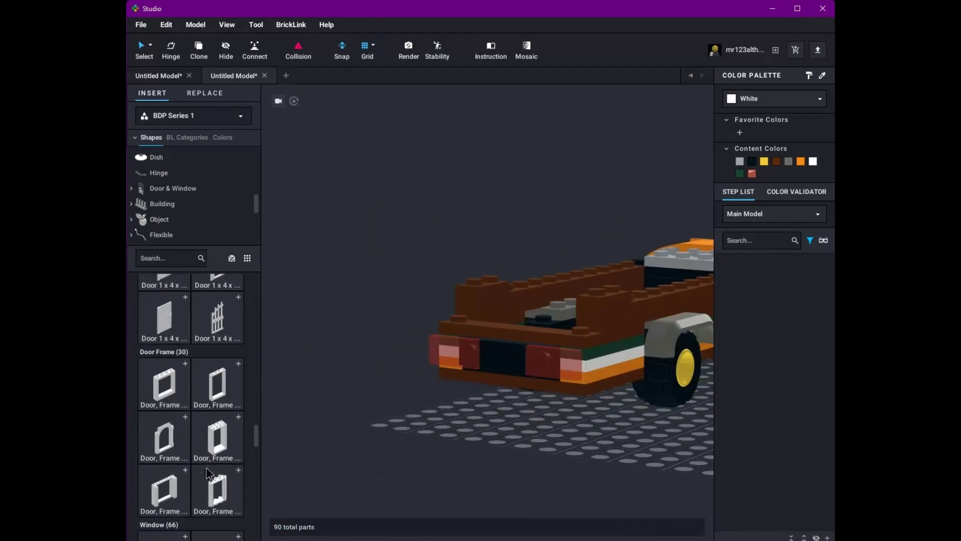
scroll(414, 489, down, 2)
scroll(414, 488, up, 3)
click(185, 397)
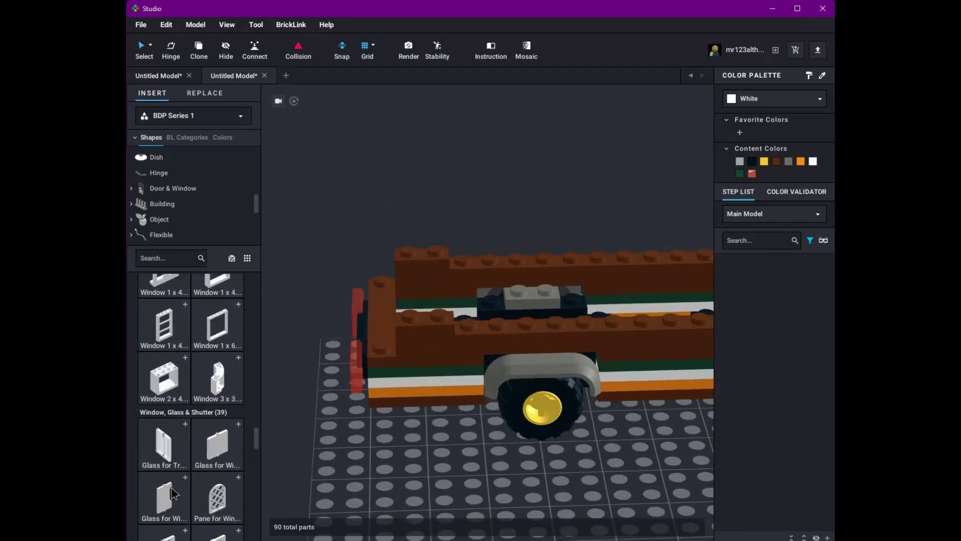
scroll(186, 394, down, 1)
click(509, 255)
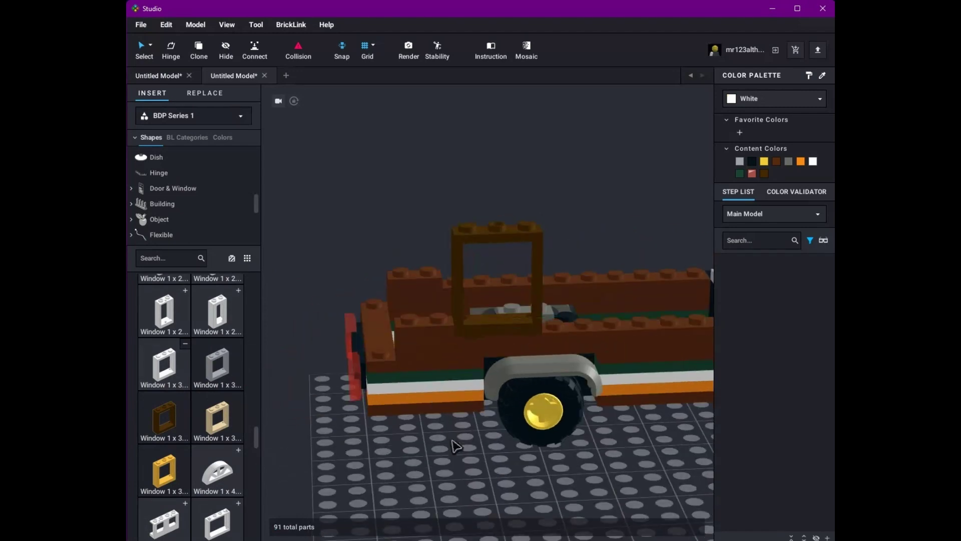
click(185, 344)
Step: Place four black Window 1 x 2 x 2 Flat Front pieces, two side by side on each side wall
click(186, 317)
click(218, 340)
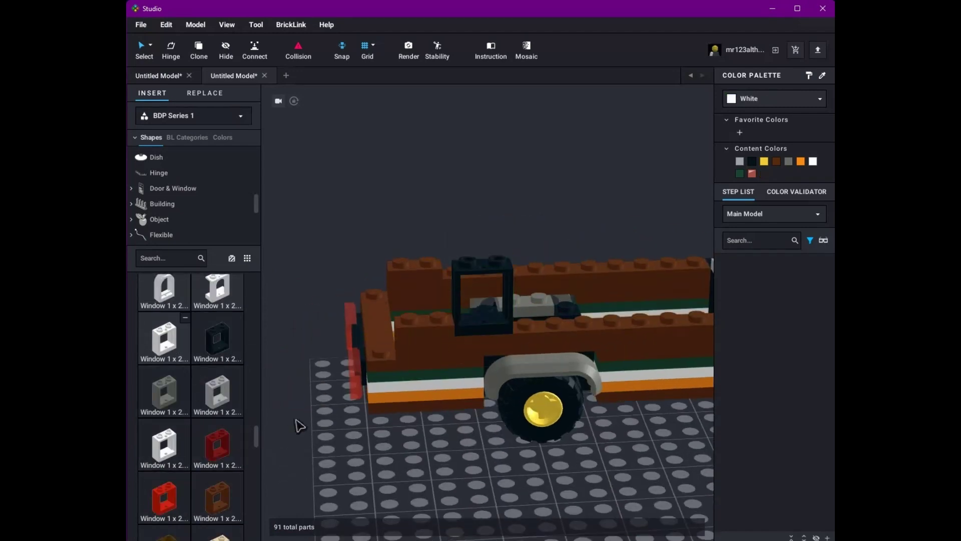
click(495, 227)
click(498, 204)
click(495, 235)
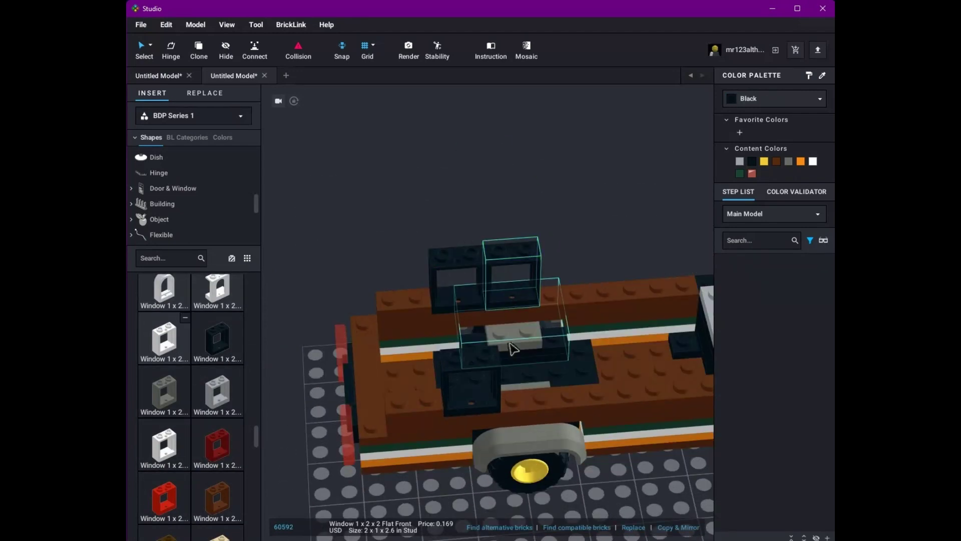
right_drag(495, 235, 609, 240)
scroll(581, 438, down, 5)
right_drag(581, 438, 585, 454)
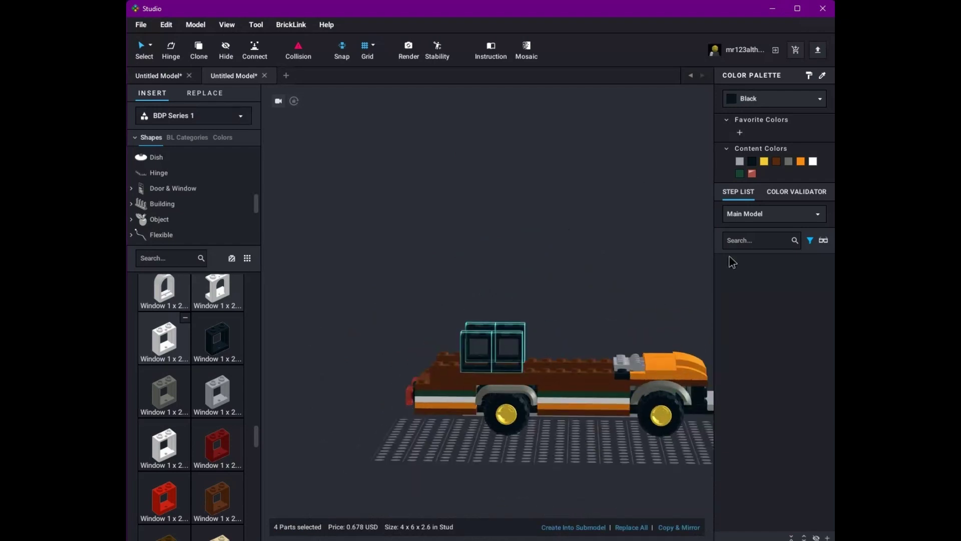
Step: Make the side windows dark green and arrange three per side wall with one-stud gaps between them
right_drag(590, 233, 518, 369)
right_drag(617, 289, 476, 352)
click(477, 352)
right_drag(540, 362, 455, 317)
key(ctrl+z)
key(ctrl+z)
click(607, 260)
right_drag(607, 260, 311, 471)
Step: Fit Trans-Black Glass for Window 1 x 2 x 2 Flat Front into the dark green windows on both side walls
click(342, 317)
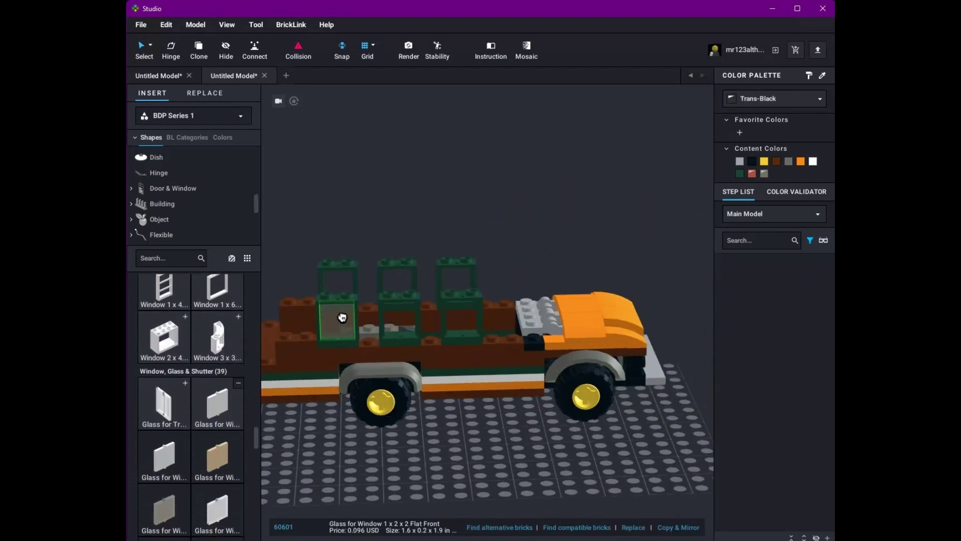
click(351, 283)
right_drag(350, 282, 453, 298)
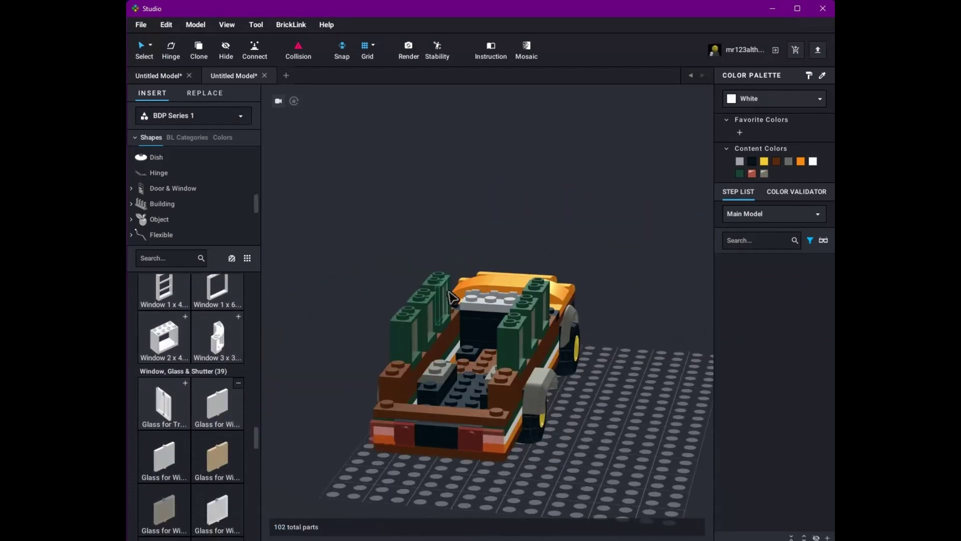
Step: Try moving one row of three glazed windows outward off its side wall
drag(422, 347, 372, 328)
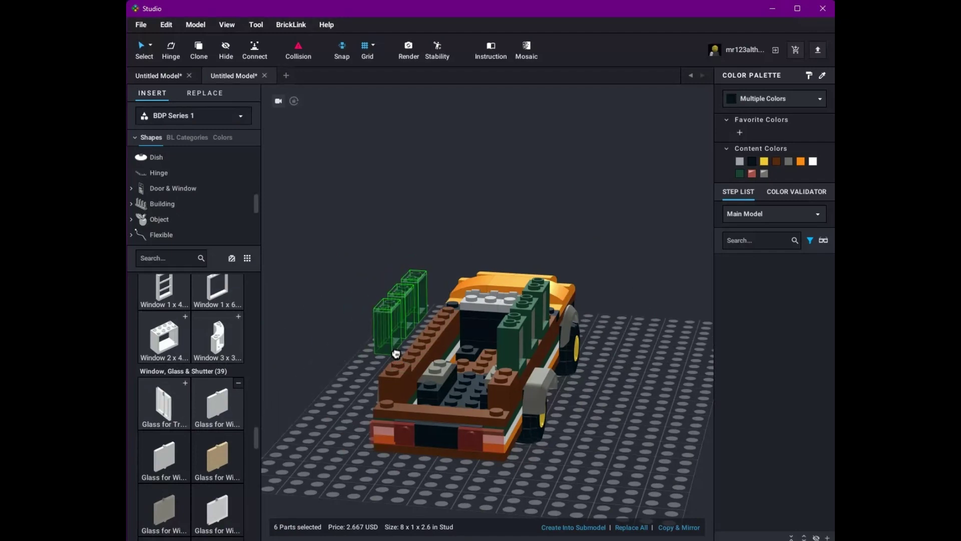
key(ctrl+z)
right_drag(396, 353, 352, 330)
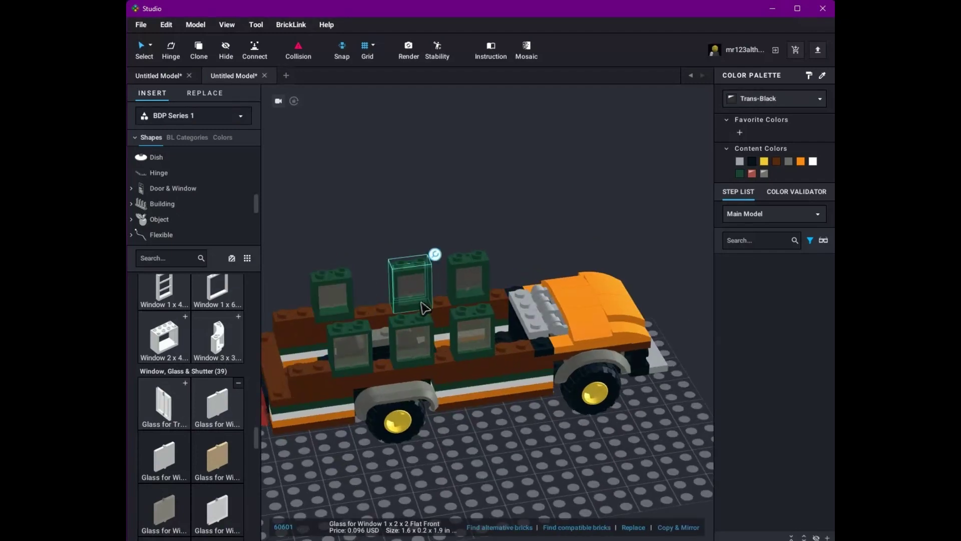
click(489, 444)
right_drag(489, 444, 272, 377)
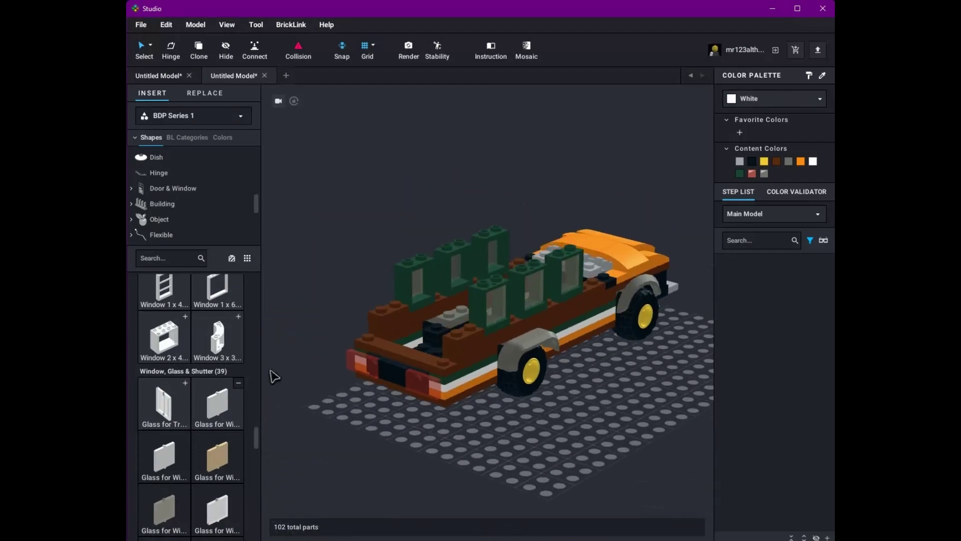
Step: Place a black Window 1 x 4 x 2 Plane on the baseplate behind the vehicle
scroll(227, 413, up, 3)
right_drag(480, 473, 356, 476)
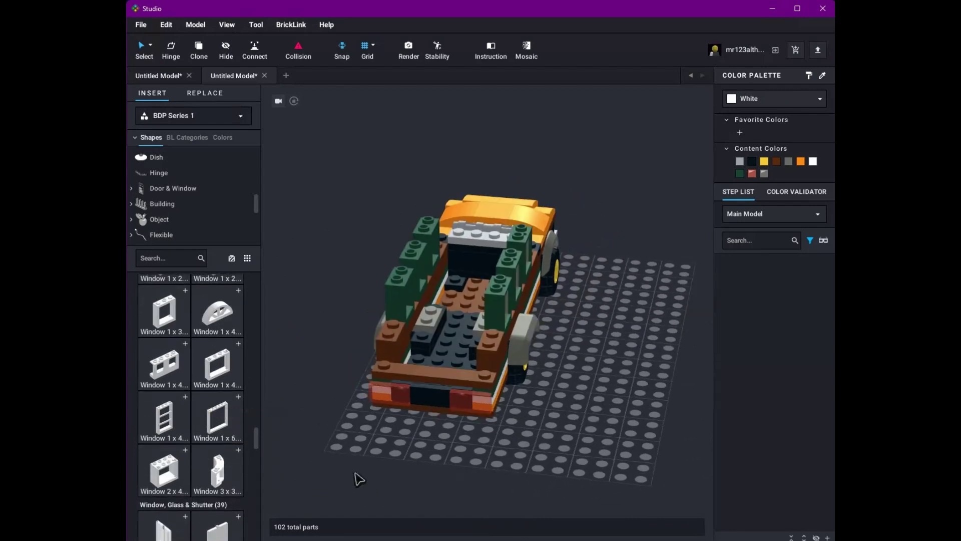
scroll(213, 461, up, 2)
drag(213, 461, 541, 470)
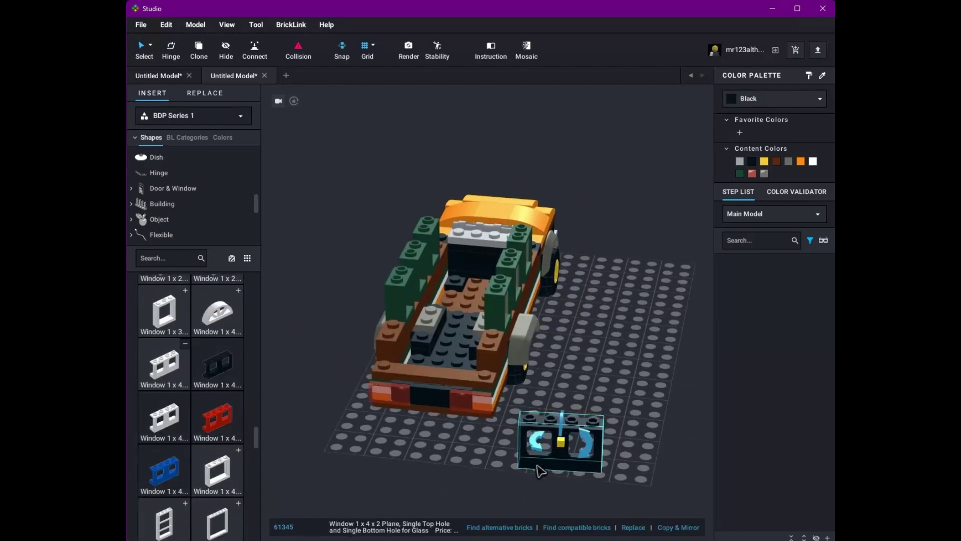
Step: Mount a brown Door 1 x 3 x 2 Left at the rear opening and set the black 1 x 4 x 2 window on top
scroll(203, 427, down, 5)
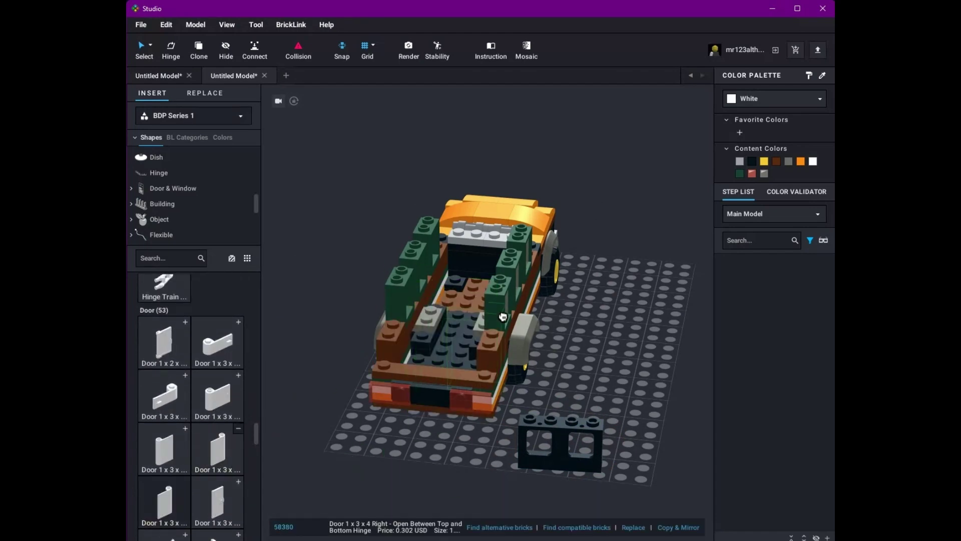
drag(456, 345, 599, 375)
click(399, 355)
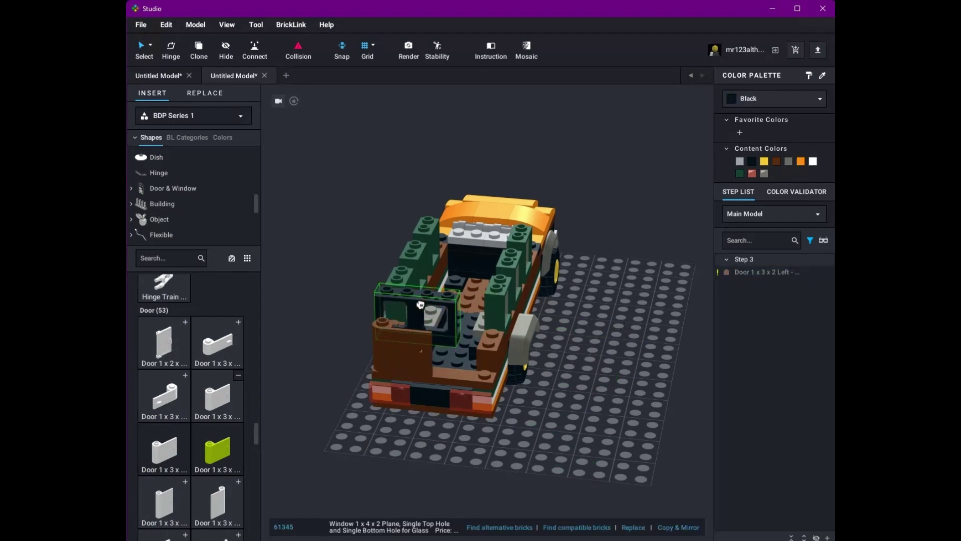
right_drag(596, 378, 450, 461)
Step: Try different bricks at the tailgate, including a reddish brown Brick, Modified 1 x 1 with Bar Handle
scroll(200, 218, up, 3)
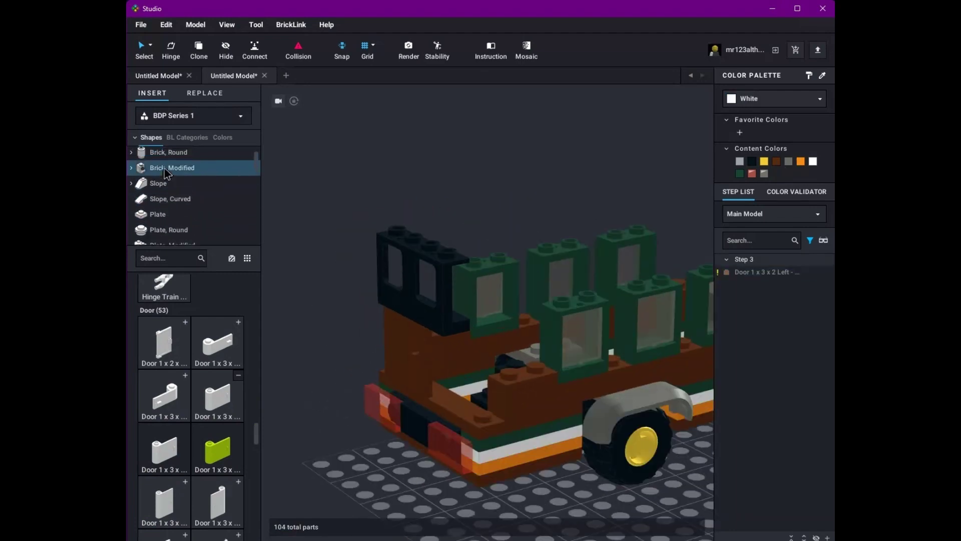
click(167, 153)
scroll(200, 425, down, 2)
click(217, 500)
click(468, 301)
right_drag(317, 468, 481, 318)
click(481, 318)
right_drag(434, 480, 369, 440)
click(172, 172)
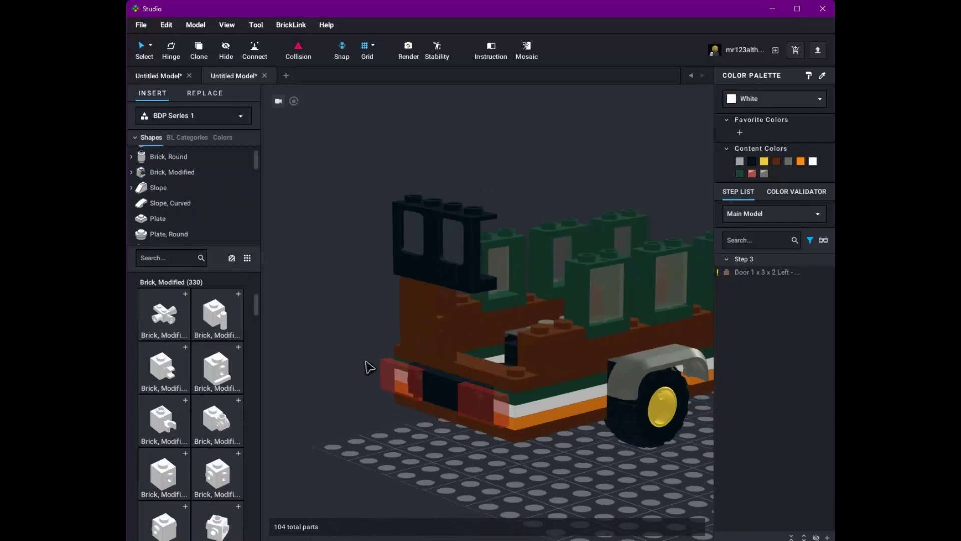
right_drag(369, 365, 264, 386)
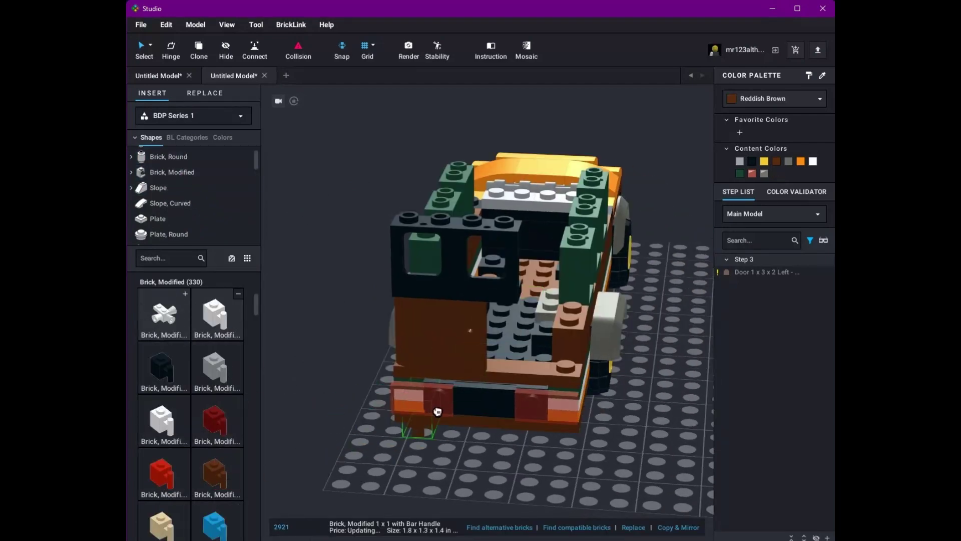
right_drag(437, 411, 426, 488)
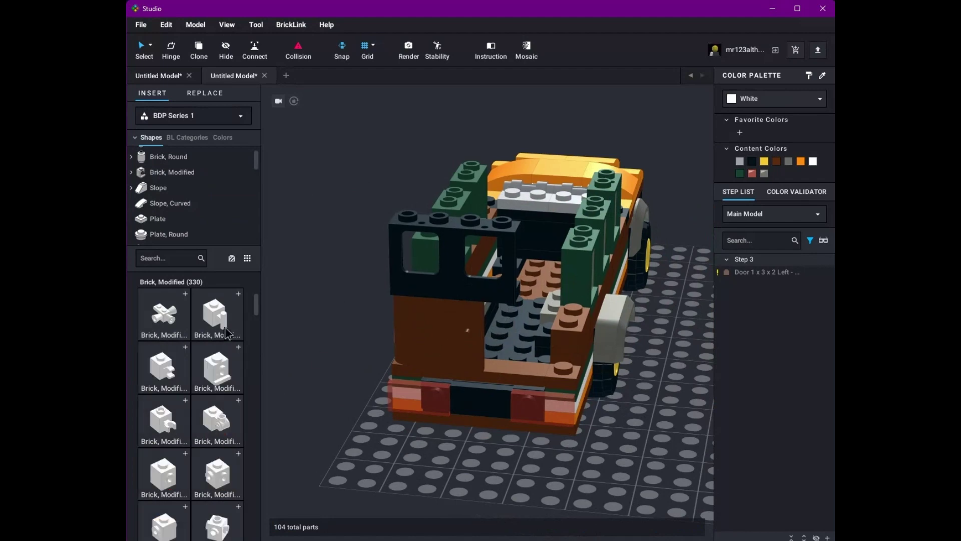
Step: Place a reddish brown Brick 1 x 1 x 3 at the tailgate opening beside the door
scroll(188, 228, up, 3)
click(157, 153)
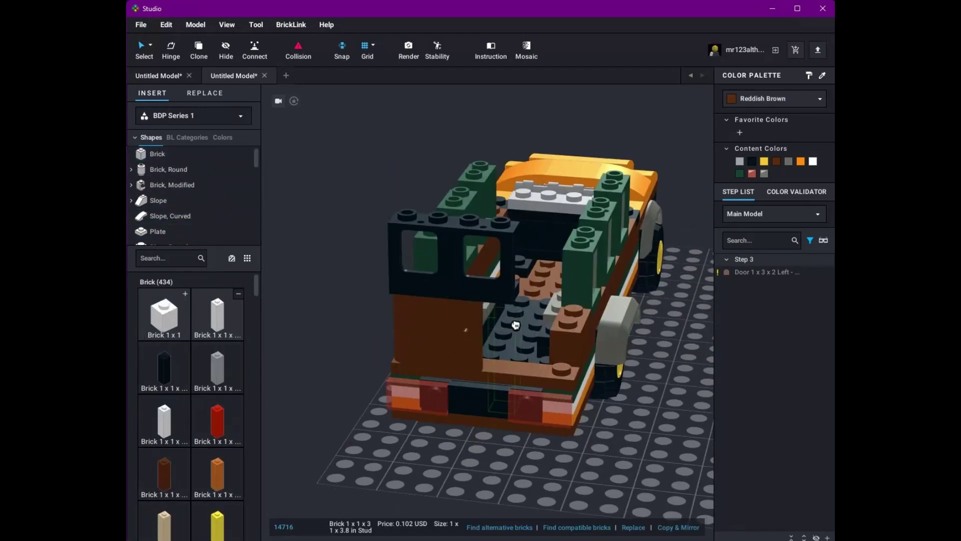
click(217, 473)
click(365, 422)
Step: Stand a tall orange 1 x 2 brick on the side wall between the rearmost window and the tailgate
right_drag(366, 422, 300, 476)
scroll(189, 466, down, 4)
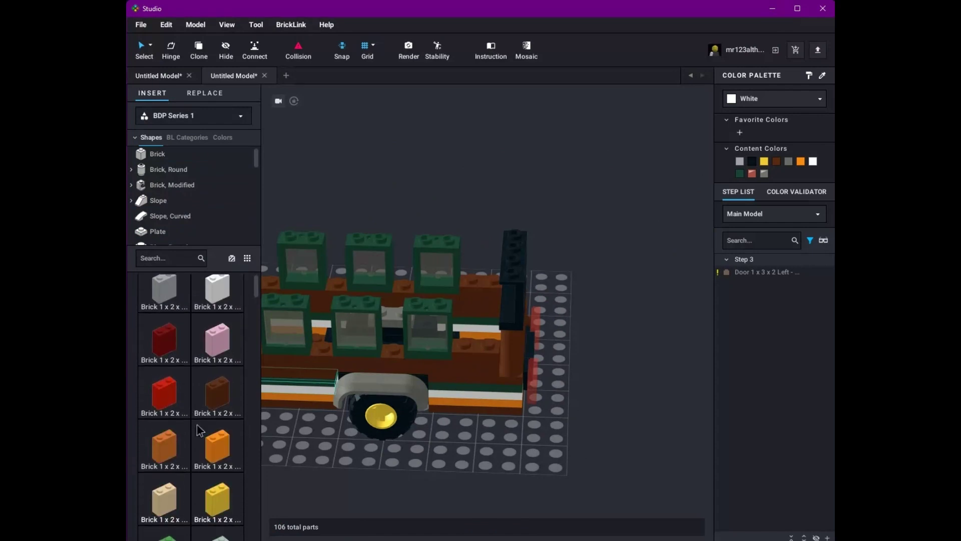
click(468, 456)
right_drag(469, 455, 503, 473)
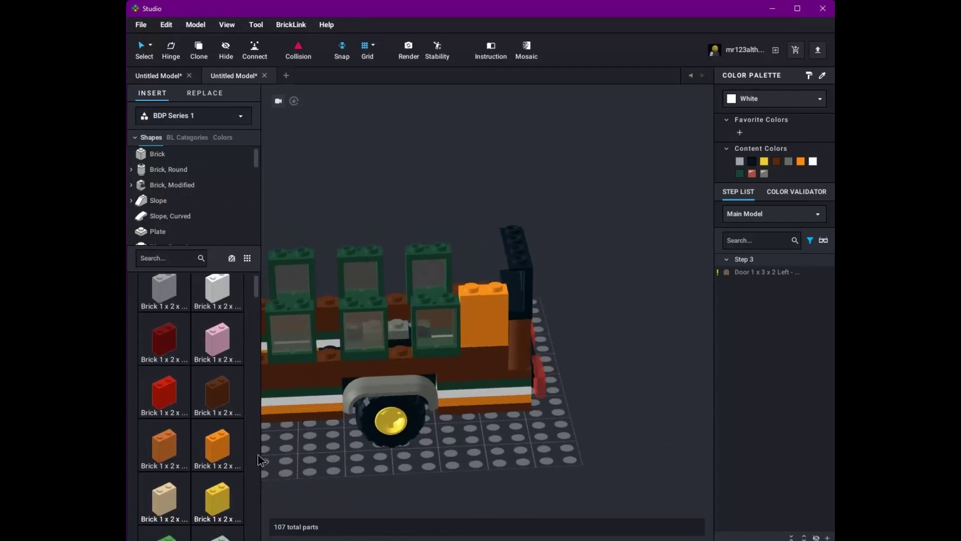
Step: Place a dark green 1 x 1 brick in the gap between the two rearmost windows of the side wall
scroll(212, 390, up, 3)
scroll(212, 390, up, 1)
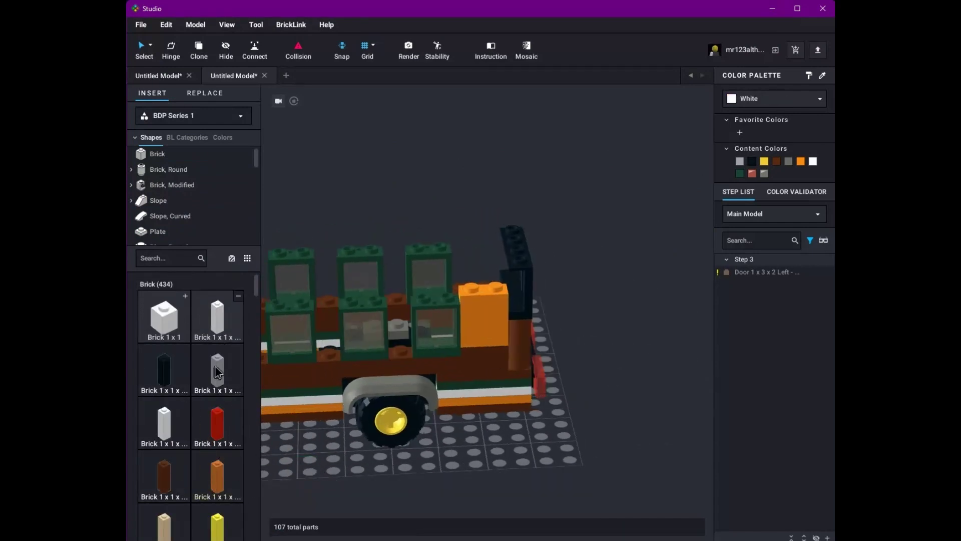
scroll(214, 400, down, 5)
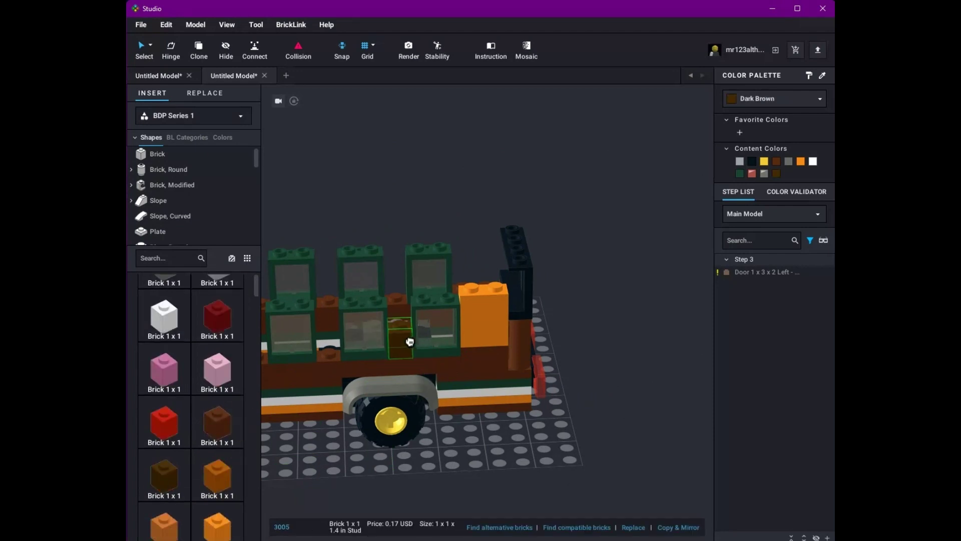
scroll(359, 489, up, 2)
click(491, 382)
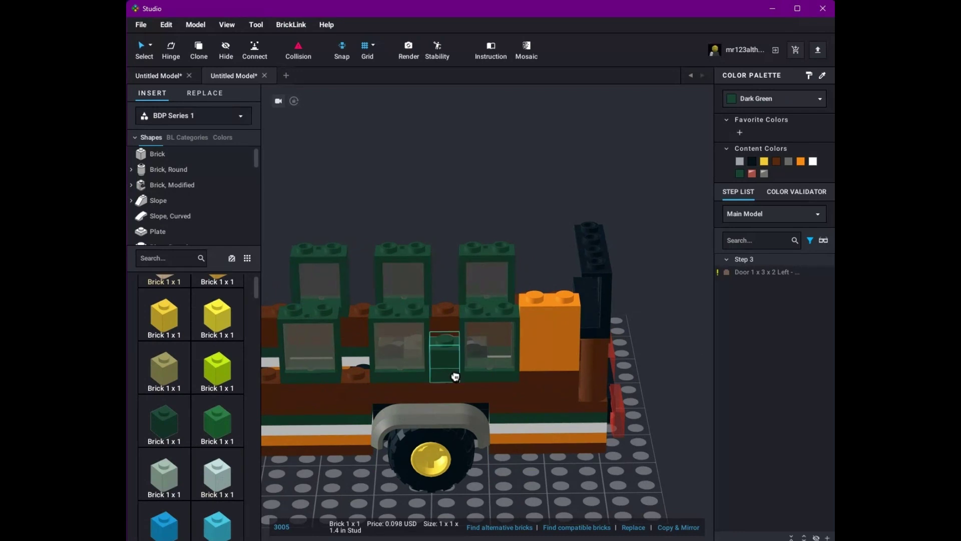
Step: Fill the gaps between the side windows on both walls with stacked dark green 1 x 1 bricks
right_drag(361, 284, 432, 468)
click(432, 468)
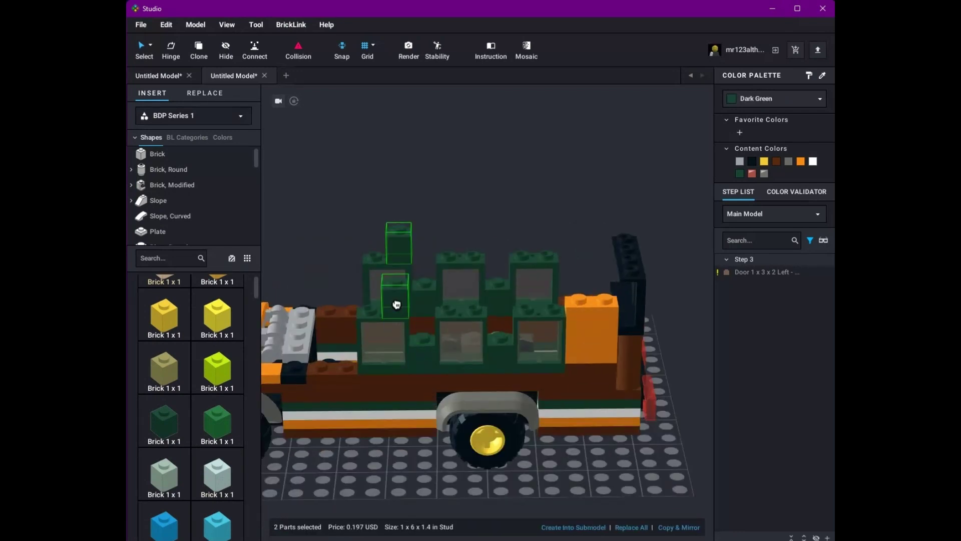
right_drag(490, 342, 626, 476)
click(627, 477)
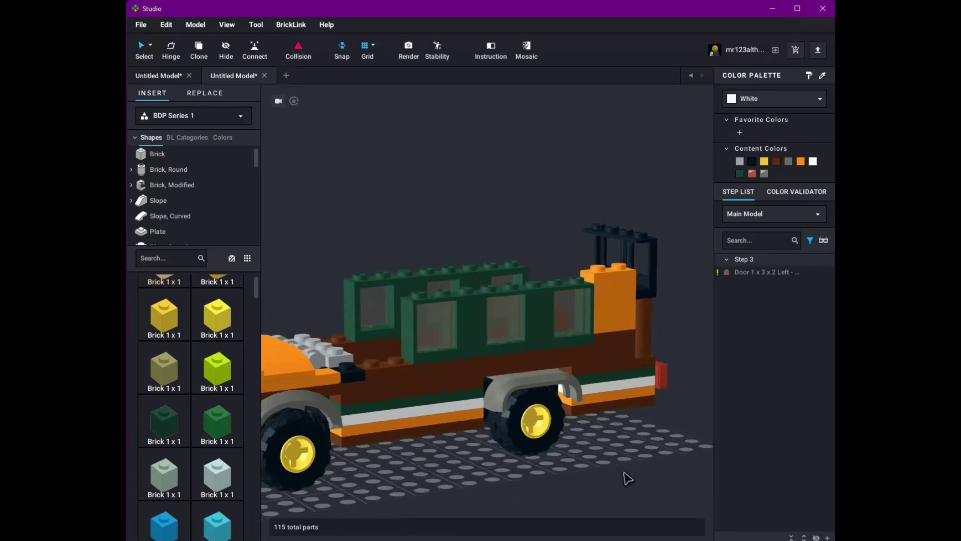
Step: Recolor the upper 1 x 1 bricks between the side windows of both walls orange
scroll(528, 451, down, 2)
right_drag(486, 461, 467, 335)
click(466, 334)
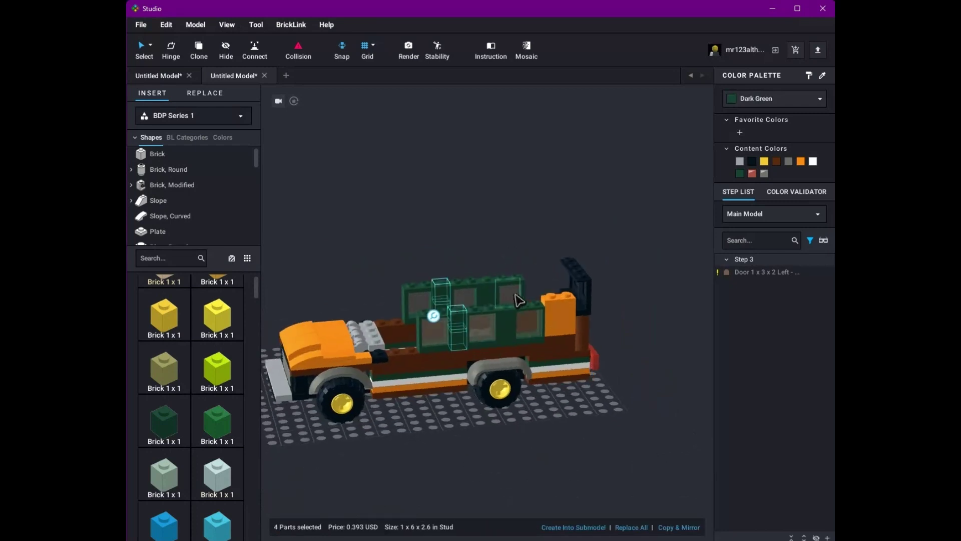
click(616, 302)
right_drag(571, 408, 448, 314)
click(448, 315)
click(493, 444)
right_drag(494, 444, 293, 399)
Step: Cap both side walls with an orange Plate 1 x 10 and stand a tall orange 1 x 2 brick at the far wall's rear end
click(157, 231)
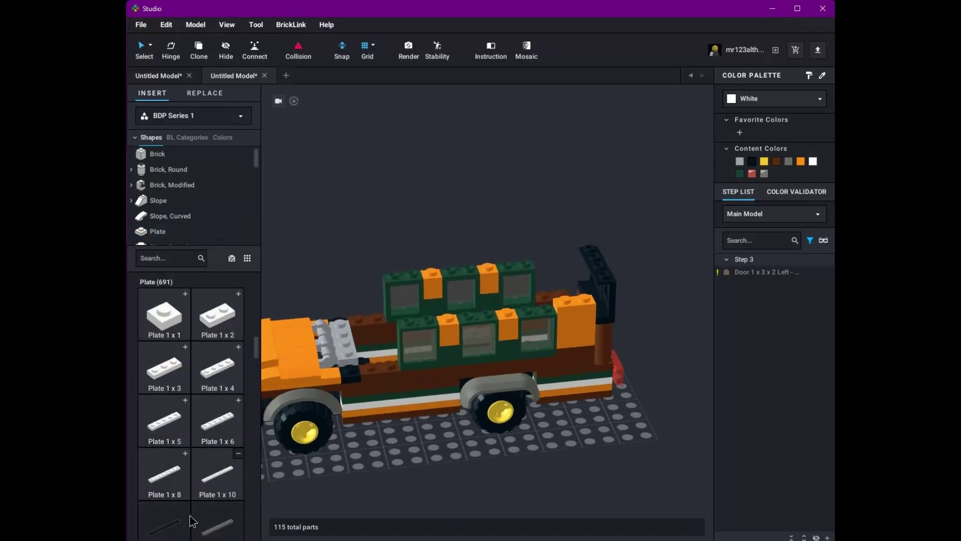
scroll(180, 361, down, 5)
click(181, 361)
click(468, 322)
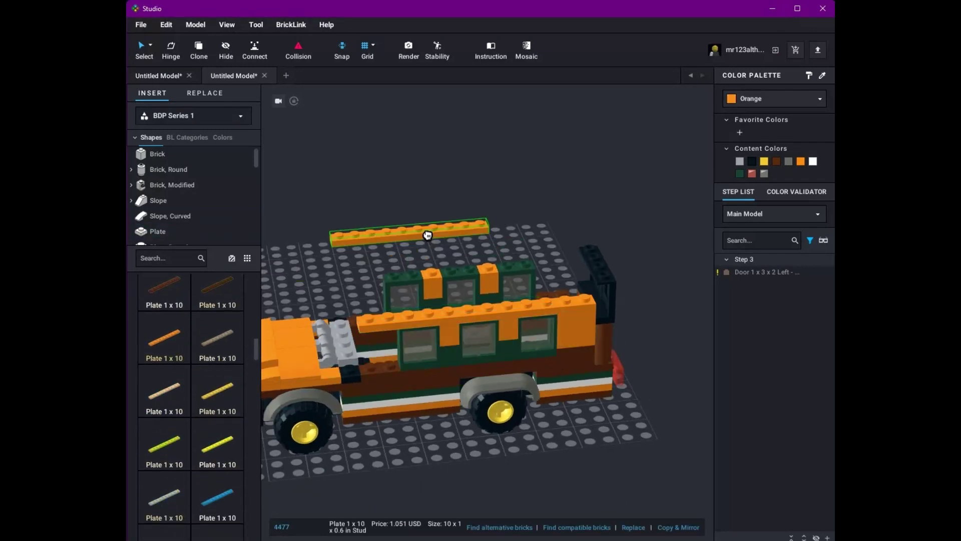
click(436, 260)
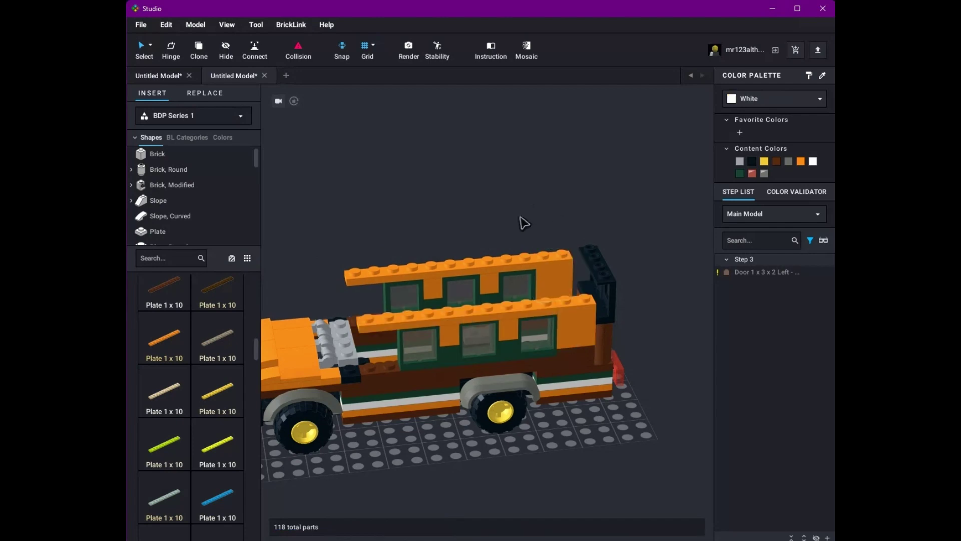
Step: Remove the Door 1 x 3 x 2 Left and the reddish brown 1 x 1 x 3 brick from the tailgate
scroll(521, 223, down, 3)
right_drag(521, 222, 478, 466)
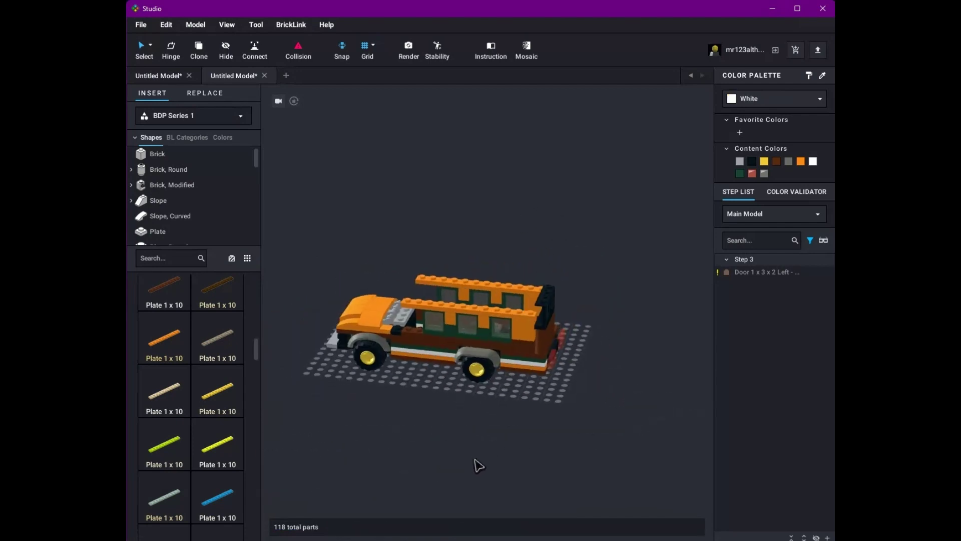
key(ctrl+z)
scroll(550, 440, up, 3)
right_drag(551, 440, 575, 346)
Step: Place a black Door 1 x 3 x 1 Left at the tailgate beneath the black window frames
click(197, 203)
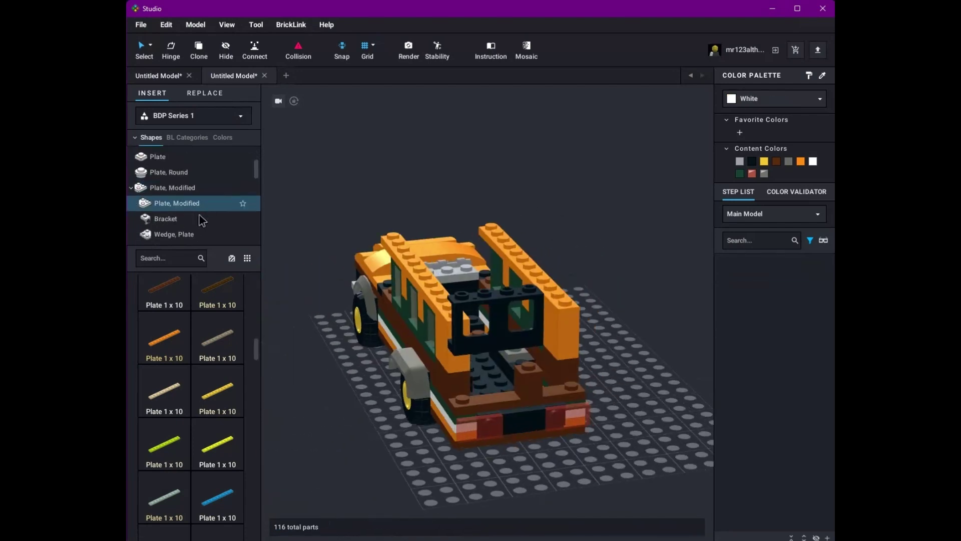
scroll(202, 220, down, 3)
click(173, 201)
click(164, 368)
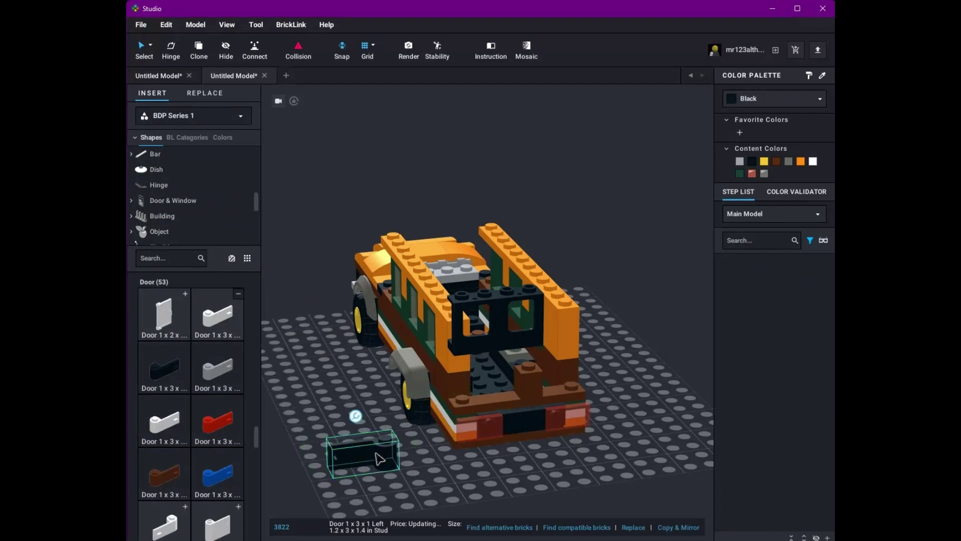
click(216, 371)
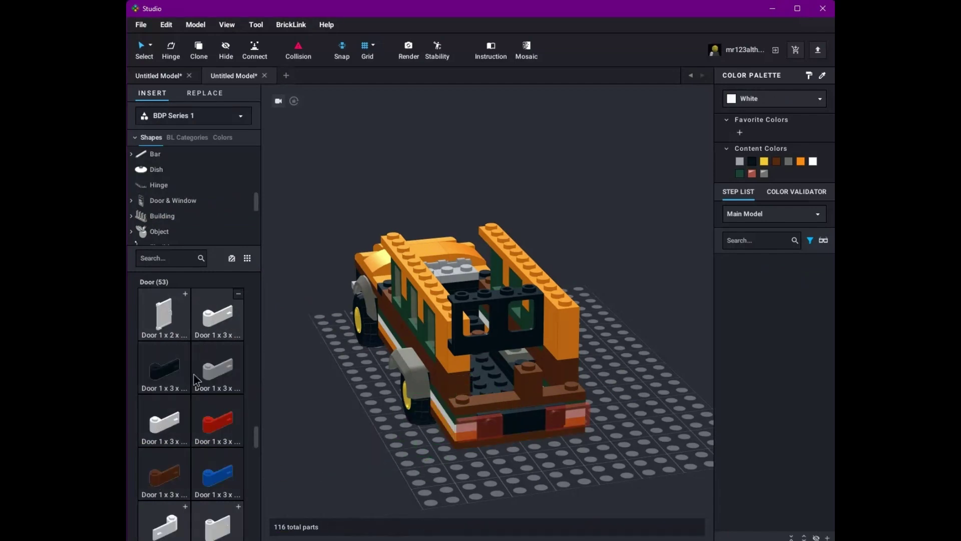
click(189, 377)
key(Escape)
Step: Fill the open rear corner beside the door with a dark green Brick 1 x 2 x 2 and a Brick 1 x 2 stacked on it
right_drag(389, 500, 533, 382)
right_drag(576, 351, 601, 439)
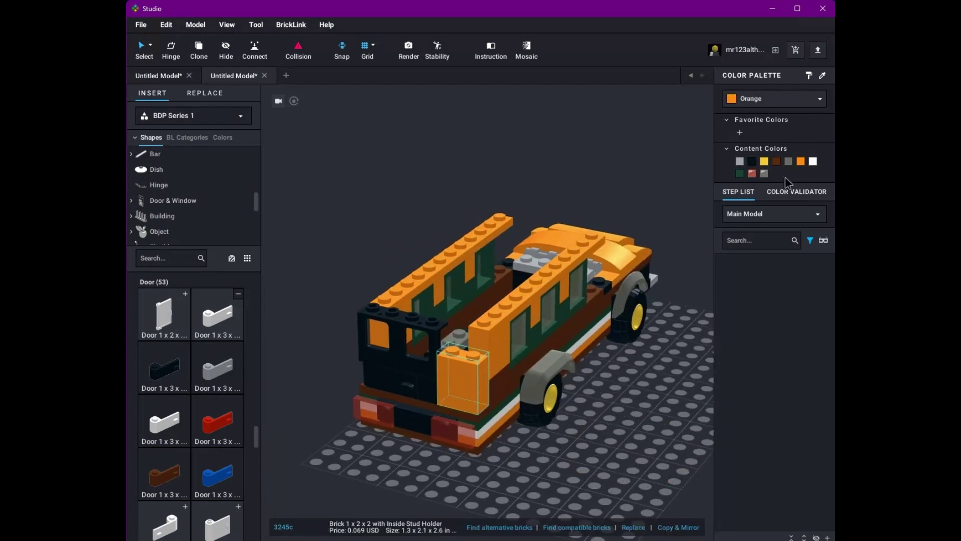
click(739, 173)
right_drag(561, 411, 616, 396)
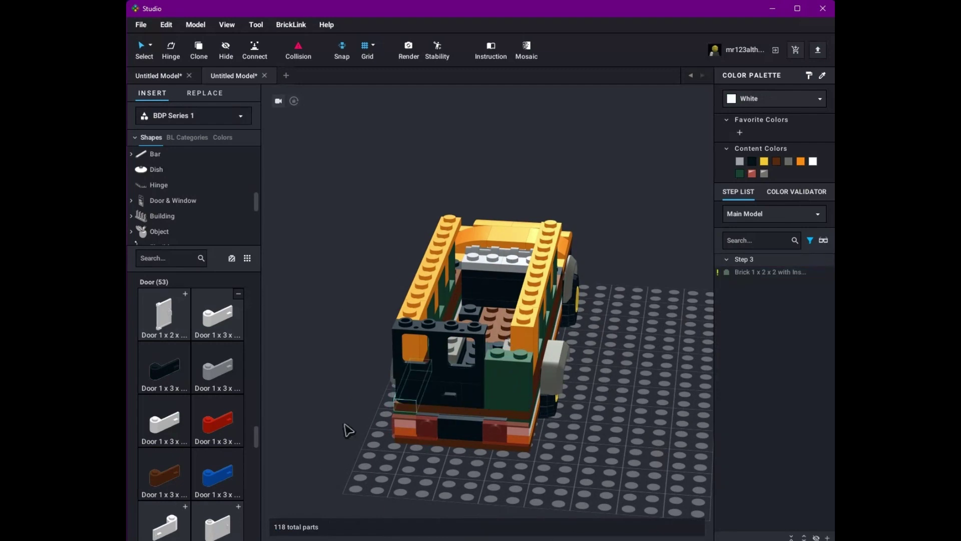
right_drag(348, 429, 486, 390)
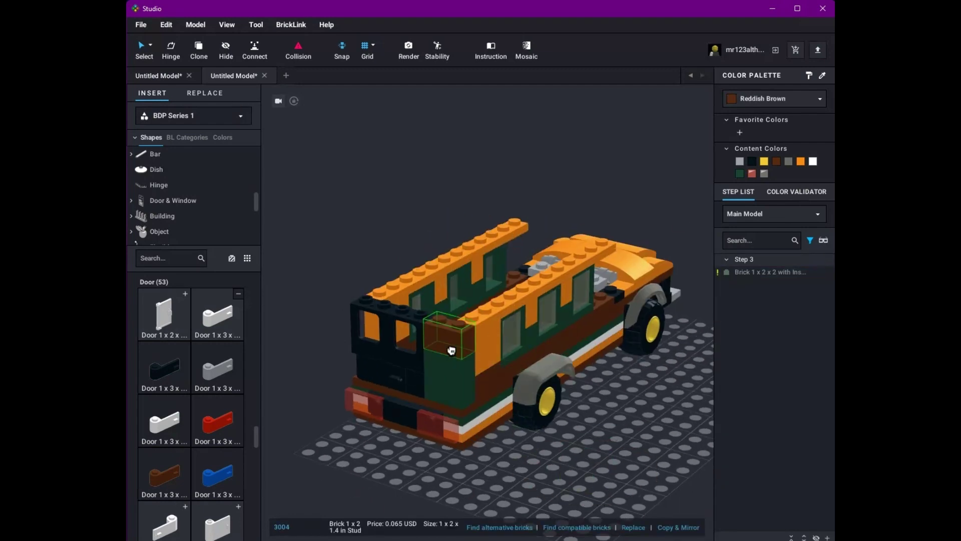
Step: Try swinging the black tailgate door about its hinge, alone and together with the window frames above it
right_drag(440, 352, 509, 366)
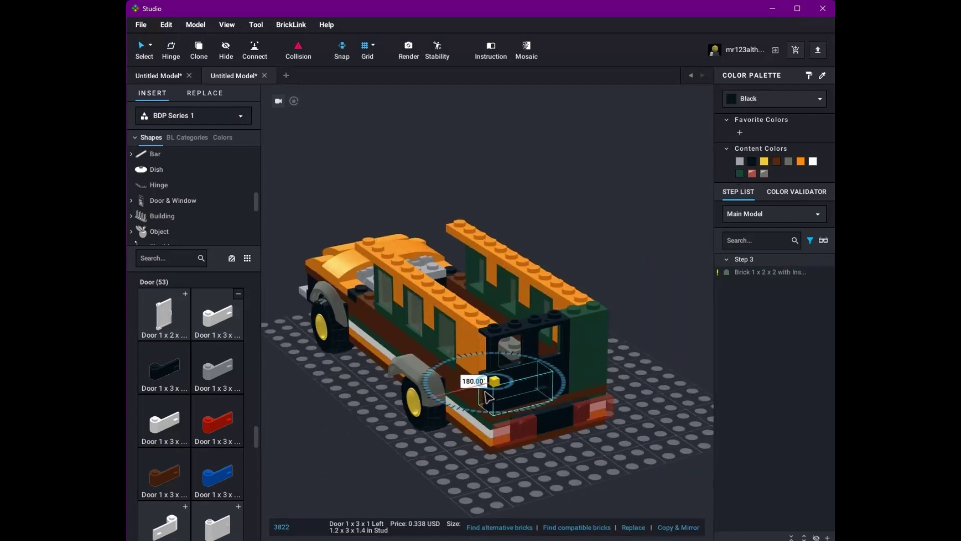
scroll(488, 396, up, 3)
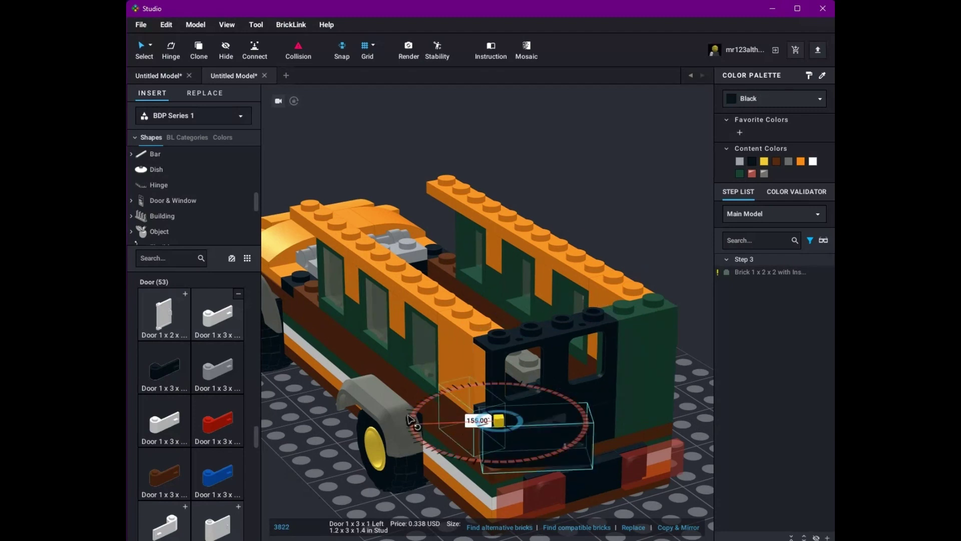
drag(409, 419, 450, 429)
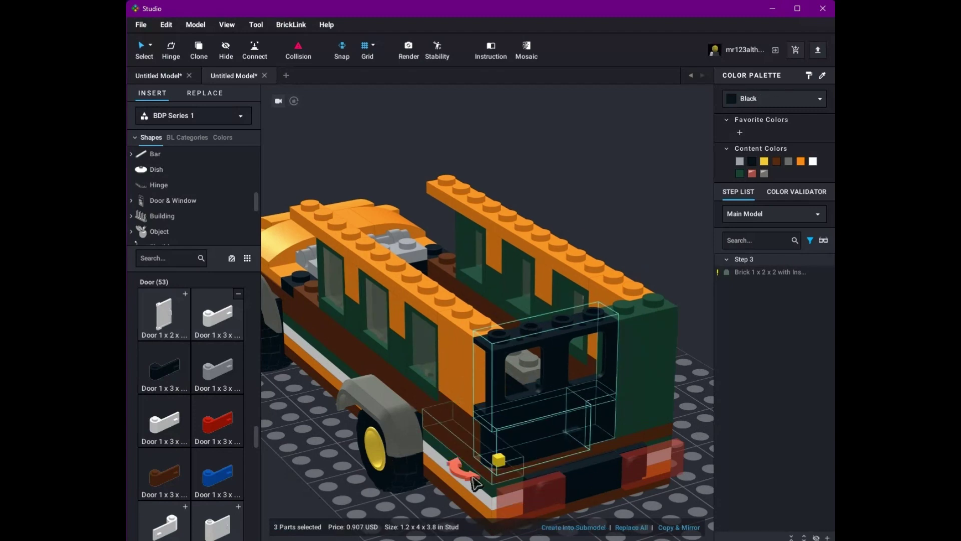
drag(475, 483, 564, 392)
Step: Delete the black window frames above the tailgate door
scroll(673, 213, up, 2)
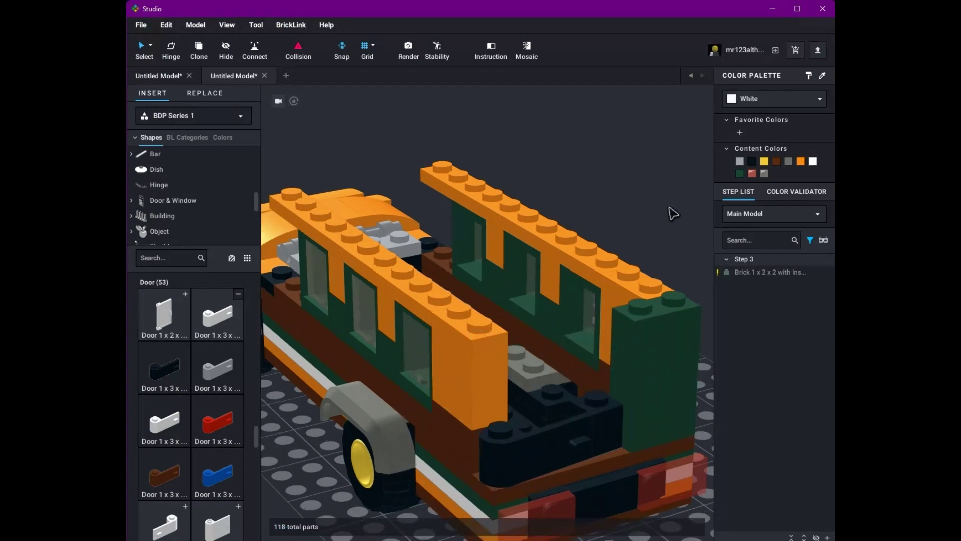
scroll(673, 214, down, 3)
right_drag(673, 214, 575, 493)
click(514, 413)
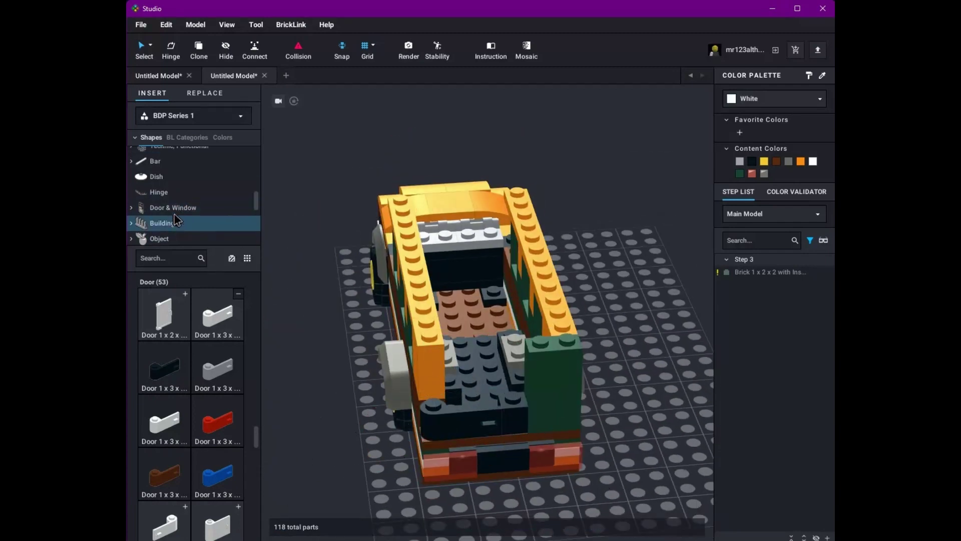
Step: Place a black Window 1 x 2 x 2 and a dark green Brick 1 x 2 x 2 side by side on the tailgate door
scroll(176, 219, up, 5)
scroll(175, 215, down, 4)
scroll(185, 218, up, 4)
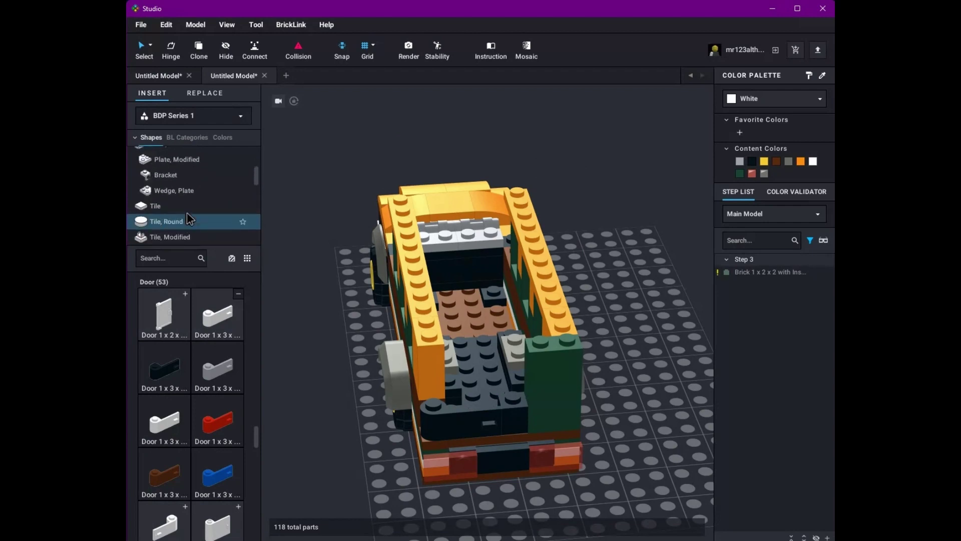
scroll(190, 216, down, 8)
scroll(167, 441, down, 10)
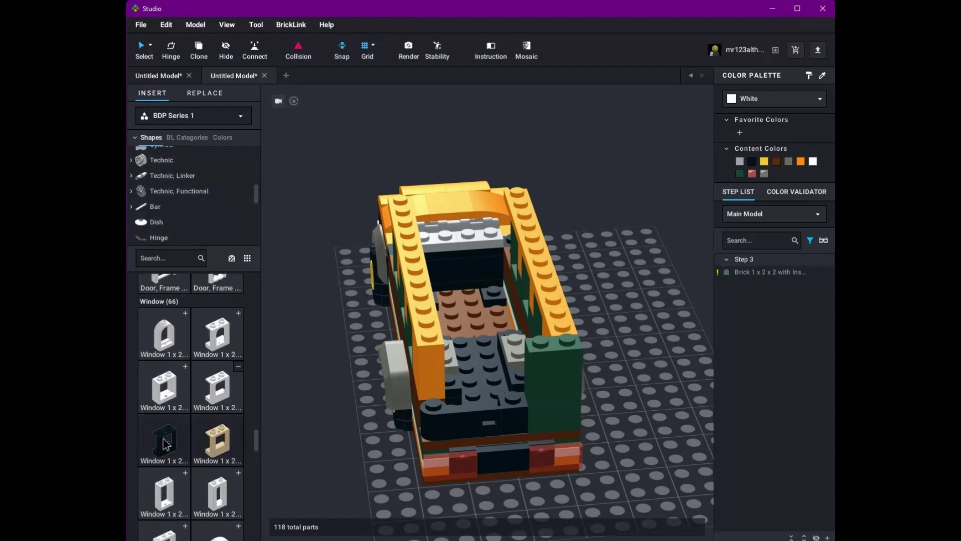
click(166, 444)
mouse_move(632, 400)
right_down()
mouse_move(618, 499)
mouse_move(698, 371)
mouse_move(621, 401)
right_up()
click(616, 399)
ctrl+click(568, 401)
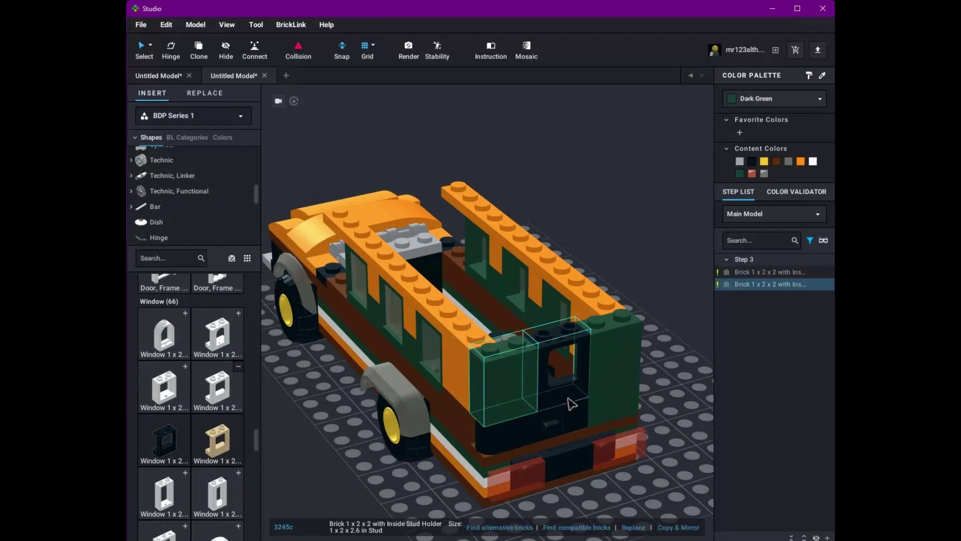
Step: Try orange on the entire rear wall, including the tailgate door and window
ctrl+click(540, 345)
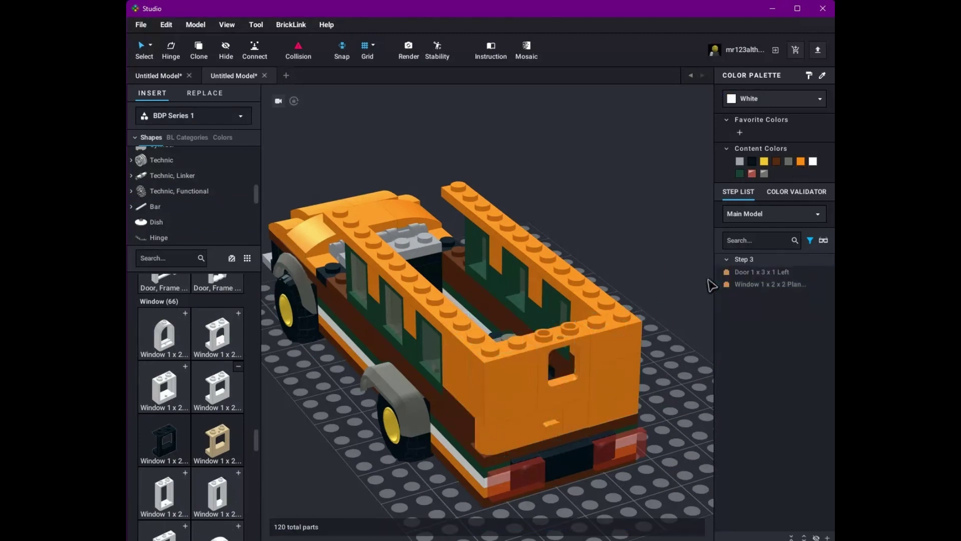
click(502, 377)
ctrl+click(502, 378)
key(Escape)
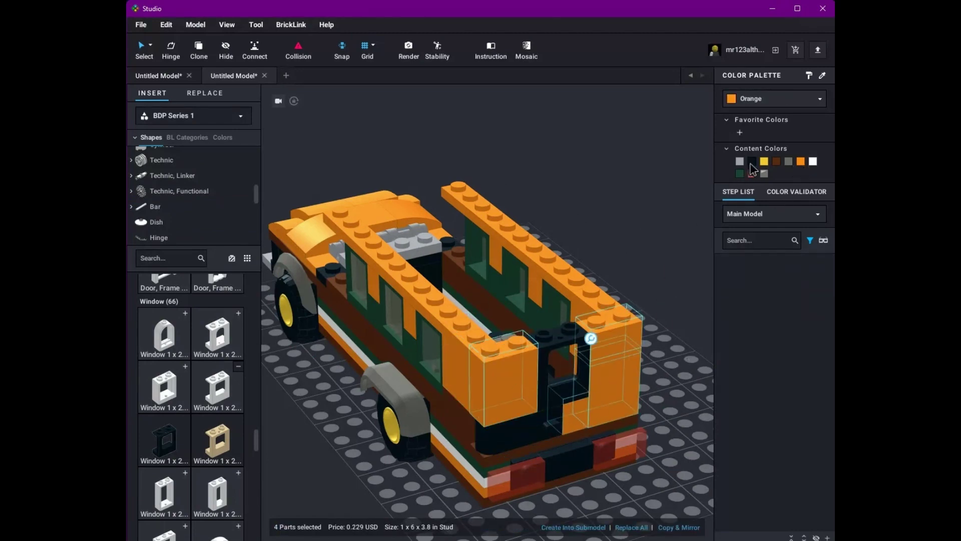
Step: Recolor the rear wall's corner bricks and the brick beside the tailgate window black
click(752, 162)
right_drag(591, 431, 517, 399)
click(517, 399)
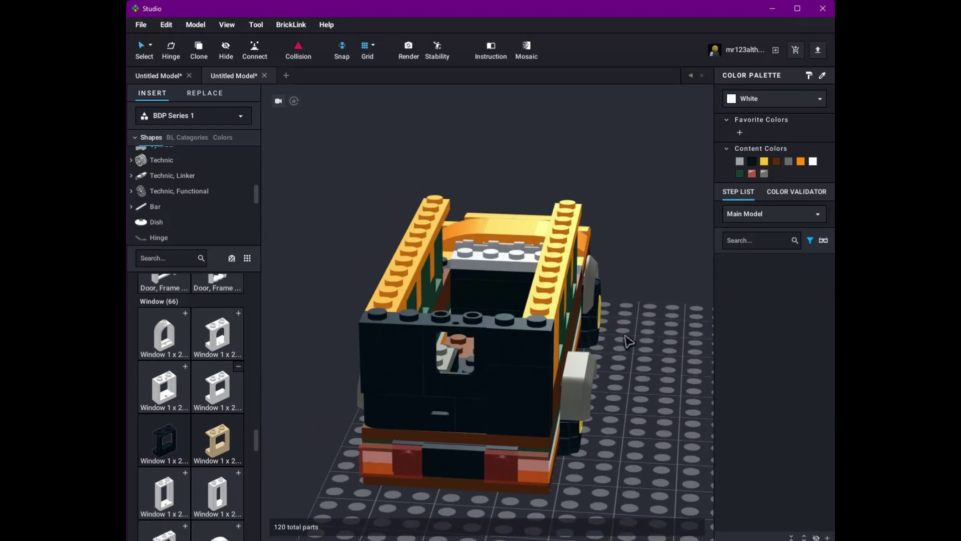
Step: Recolor the tailgate door, its window and the adjoining brick dark green
right_drag(628, 342, 649, 403)
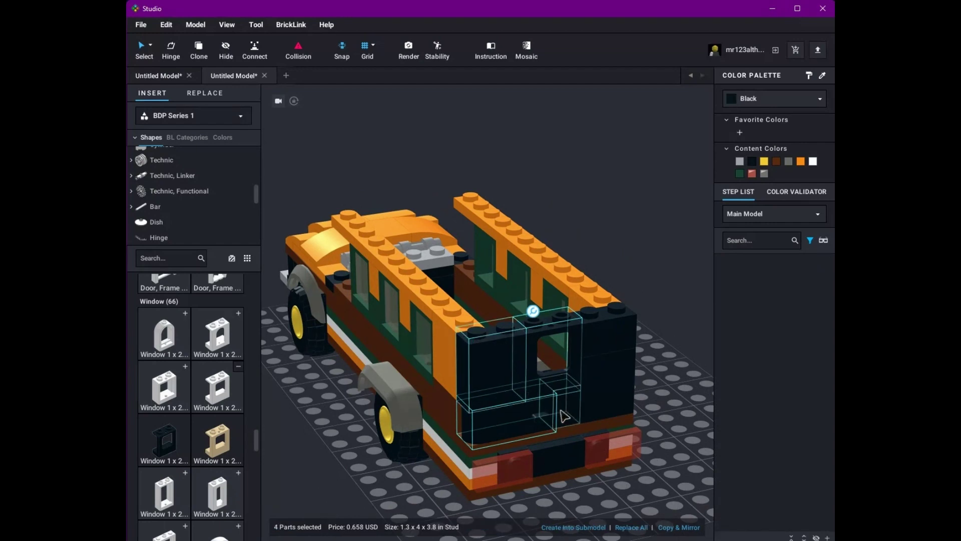
click(740, 173)
right_drag(685, 306, 642, 318)
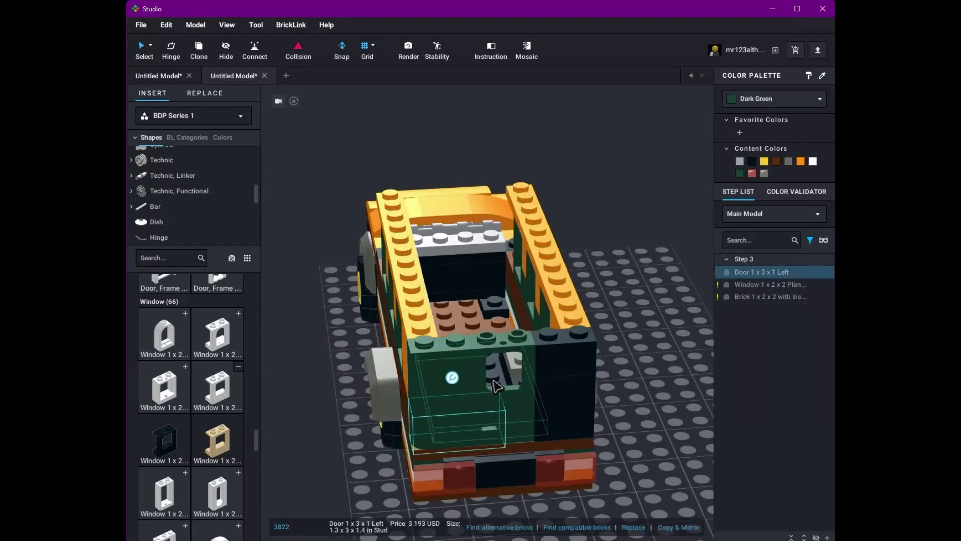
Step: Recolor the tailgate window and the brick beside it tan, and the door beneath them black
click(771, 99)
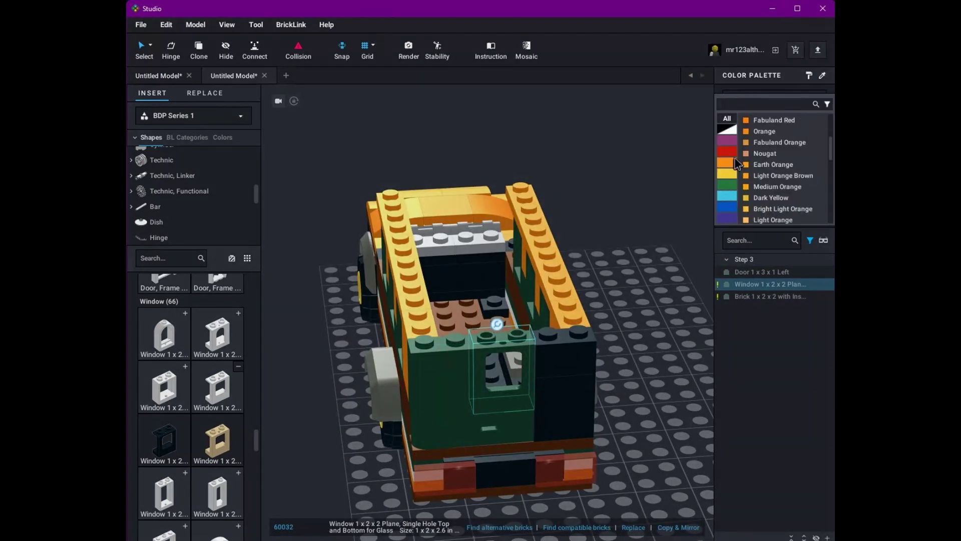
click(764, 125)
click(771, 99)
scroll(756, 200, up, 5)
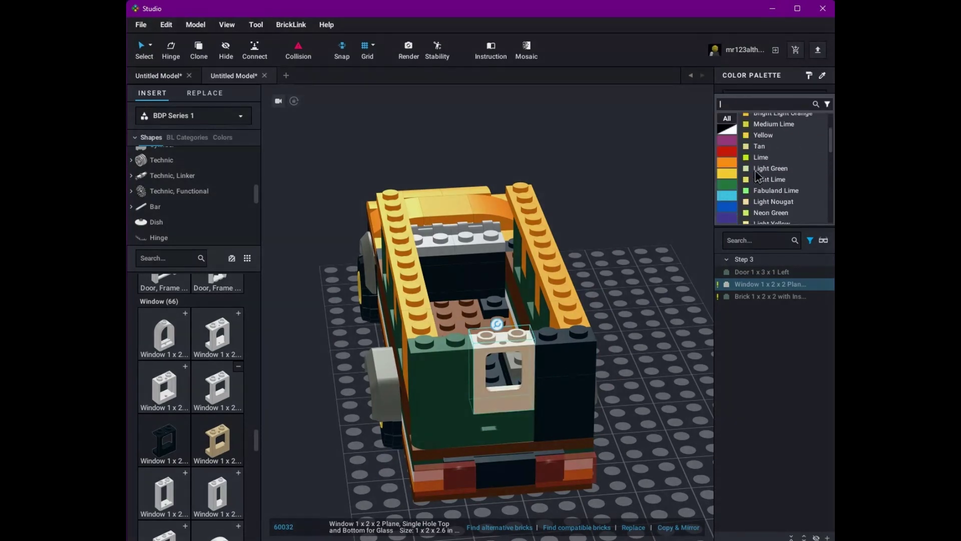
click(755, 170)
right_drag(668, 373, 657, 388)
key(ctrl+z)
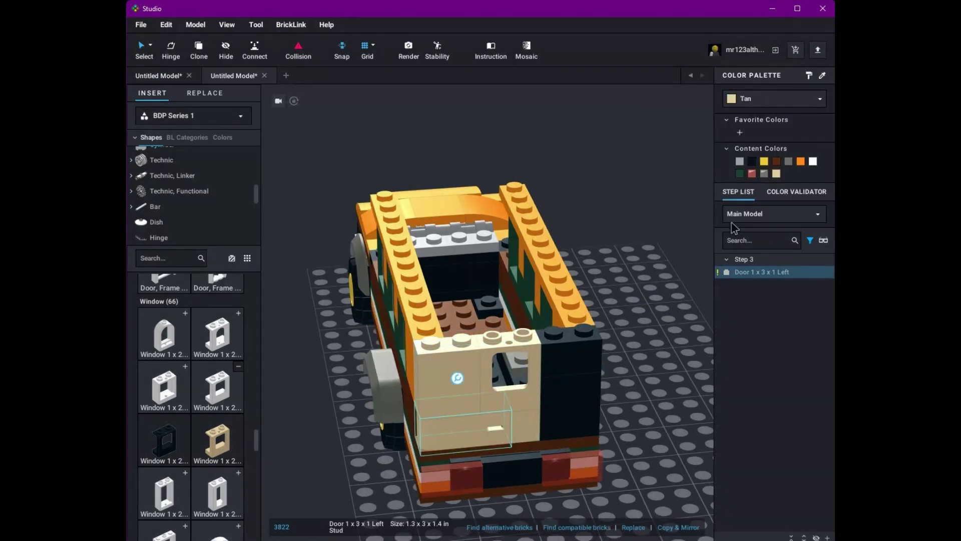
click(752, 161)
Step: Recolor the white stripes along the vehicle's sides and the front bumper plate tan
right_drag(678, 298, 628, 389)
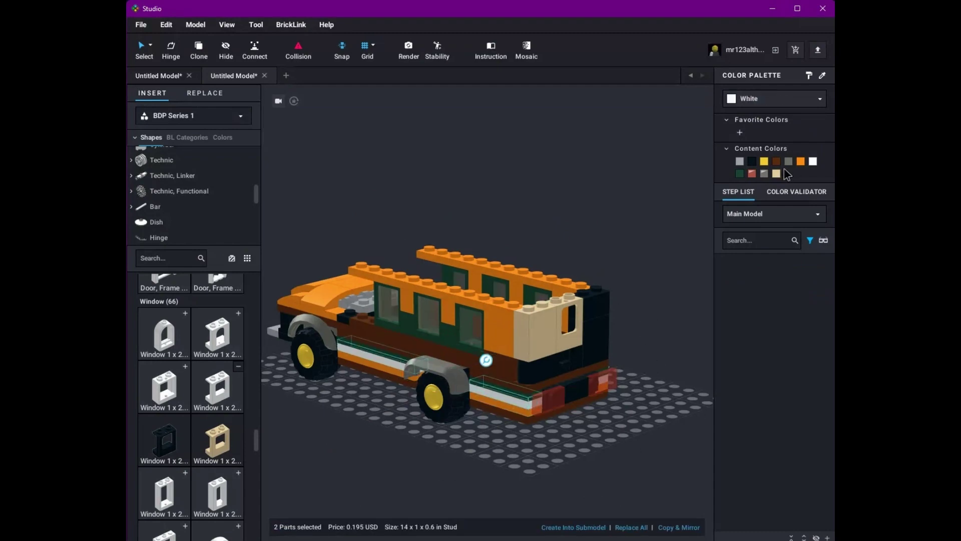
click(777, 173)
right_drag(651, 401, 511, 423)
click(800, 161)
right_drag(570, 438, 493, 361)
click(813, 161)
mouse_move(646, 470)
right_down()
mouse_move(607, 488)
mouse_move(555, 449)
right_up()
right_drag(554, 523, 430, 490)
scroll(353, 498, up, 2)
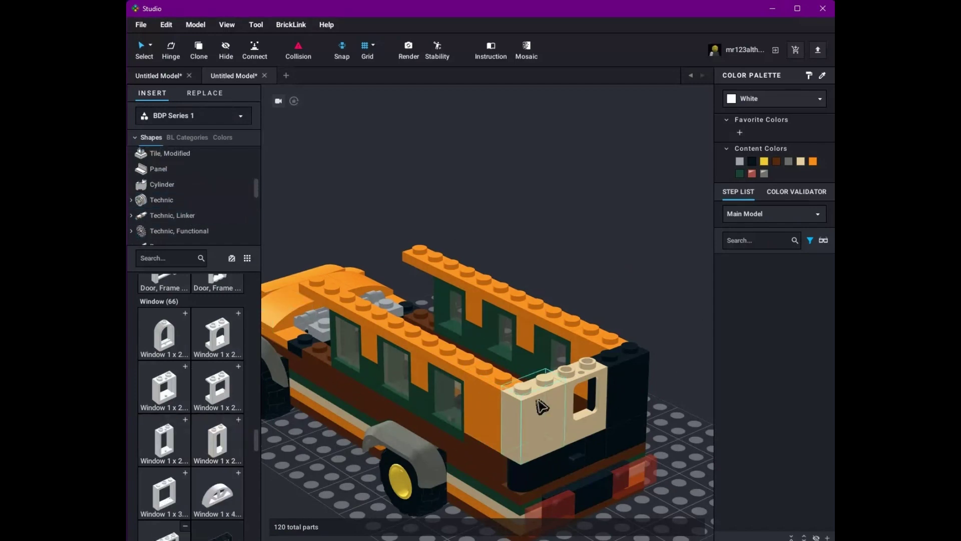
Step: Delete the tan brick, the black door and the black corner bricks at the rear, keeping the tan window frame
click(547, 401)
key(Delete)
click(587, 449)
key(Delete)
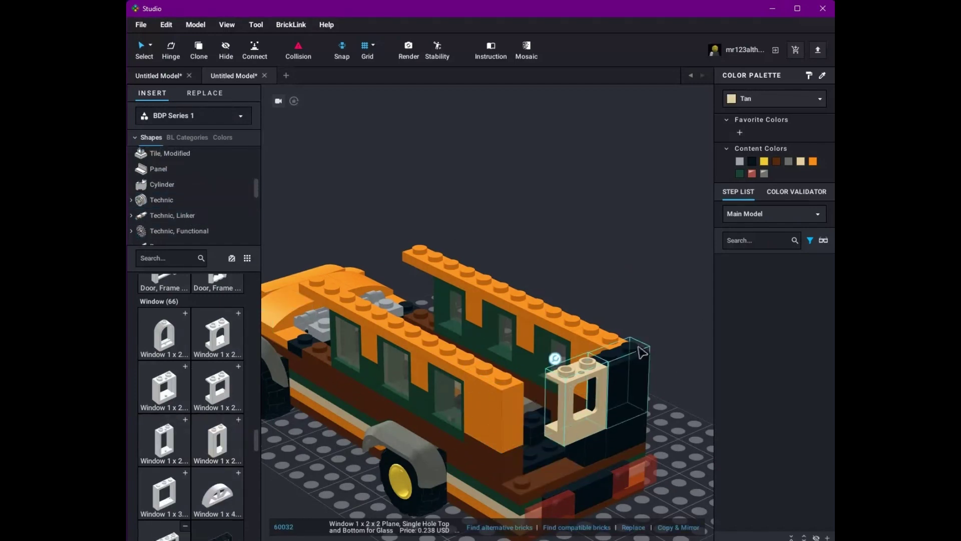
key(Delete)
right_drag(642, 351, 665, 266)
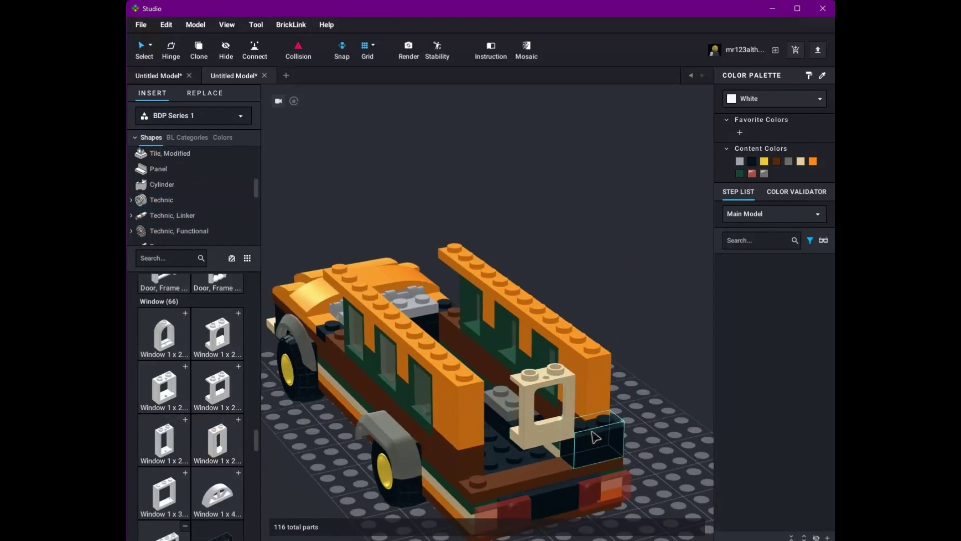
right_drag(311, 355, 335, 451)
Step: Place a black 1 x 6 brick across the tailgate and set two tan window frames side by side on it
scroll(186, 199, up, 5)
click(167, 156)
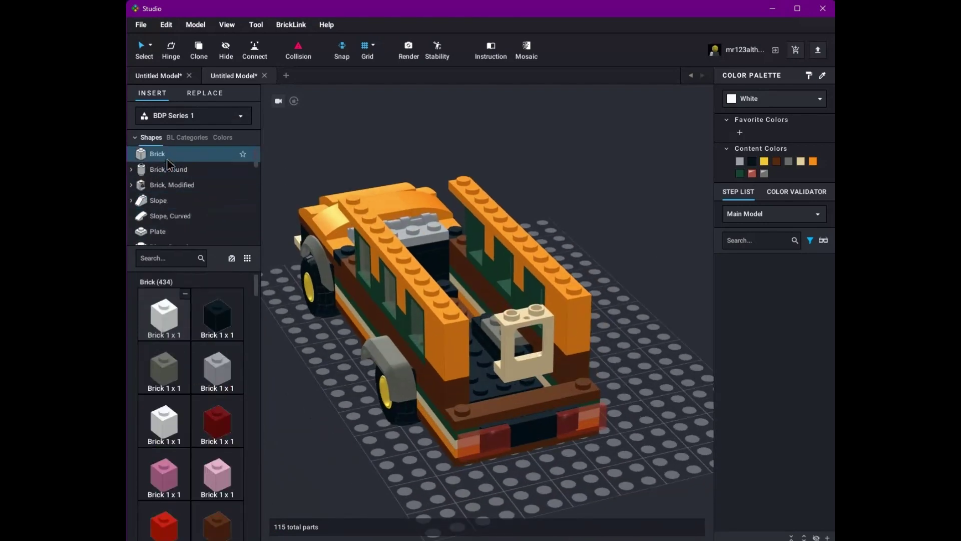
scroll(215, 441, down, 5)
scroll(215, 440, down, 3)
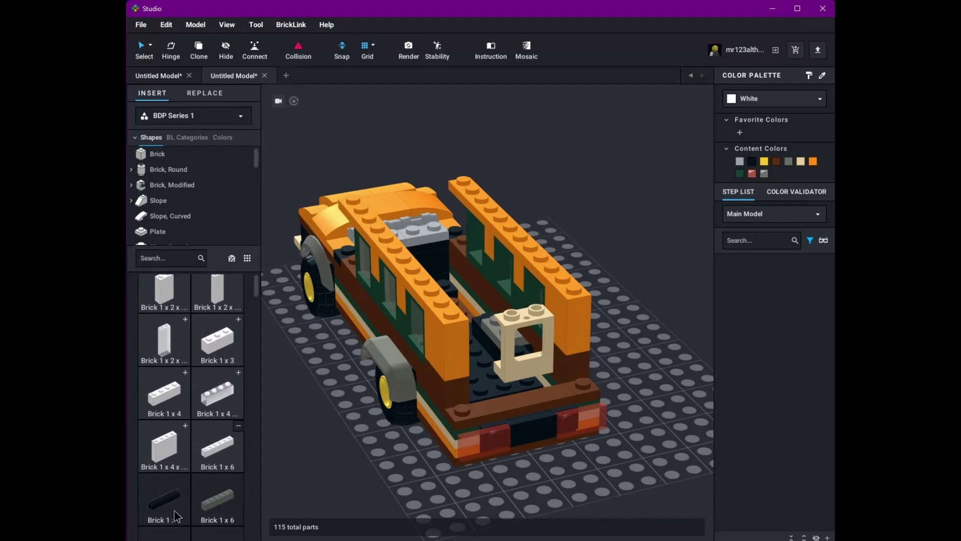
click(164, 500)
click(521, 376)
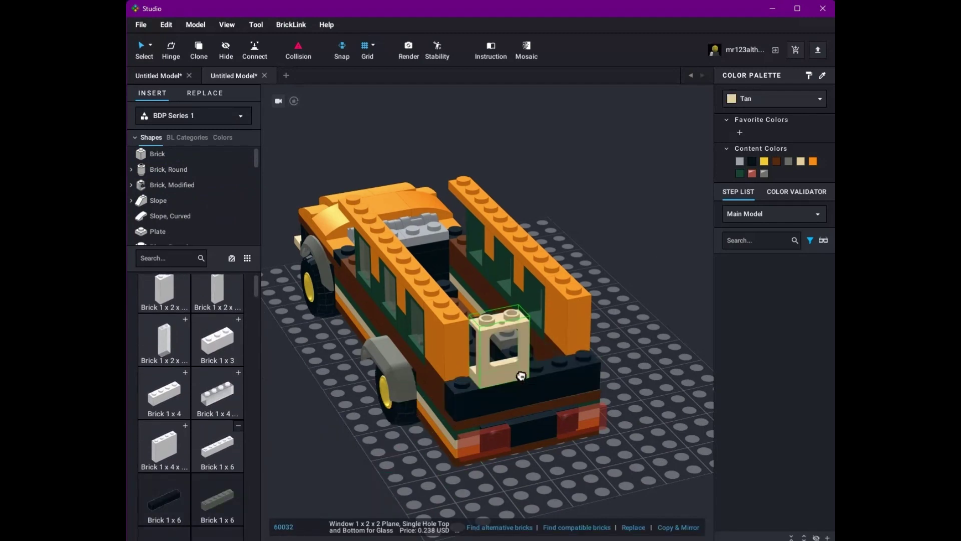
key(Escape)
key(Home)
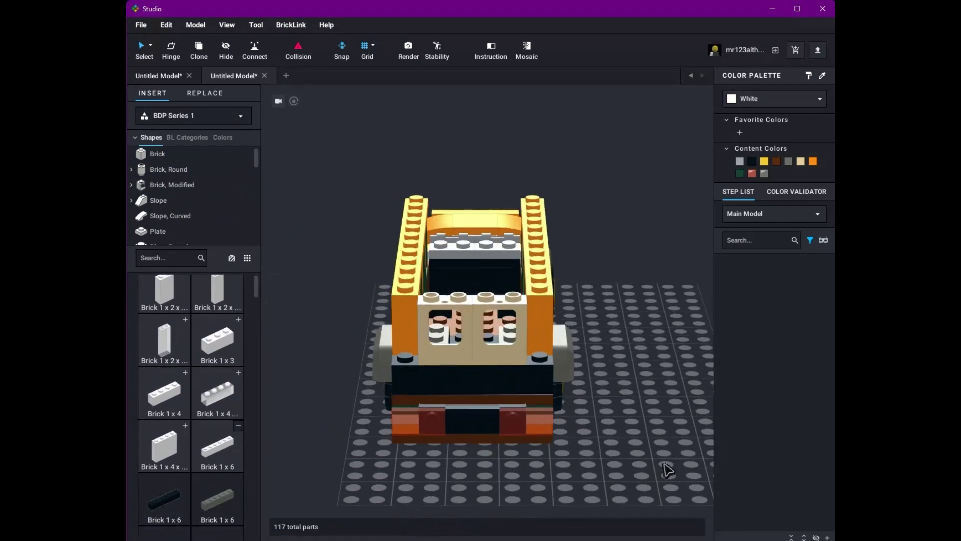
Step: Stack black 1 x 1 bricks at both rear corners beside the tailgate windows
scroll(200, 448, up, 3)
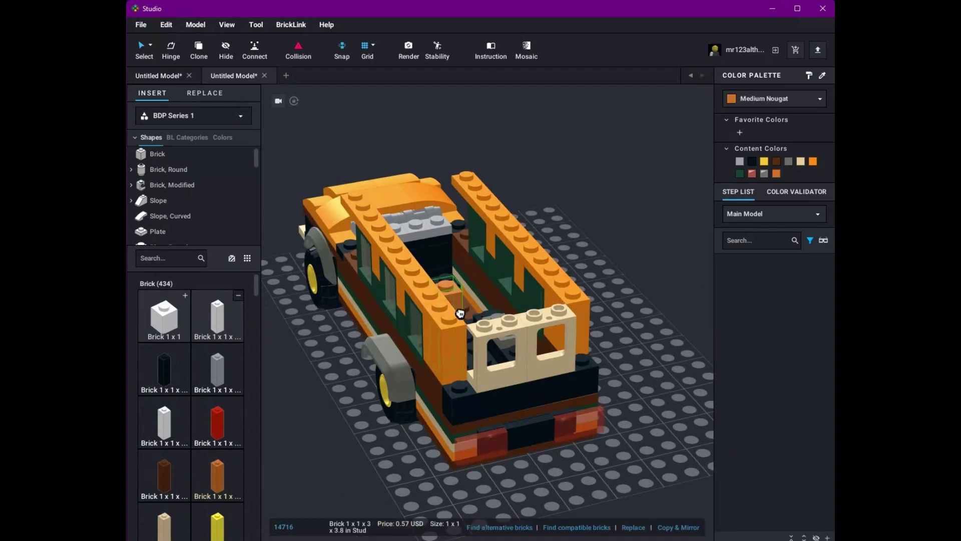
key(Escape)
click(477, 380)
right_drag(464, 375, 365, 454)
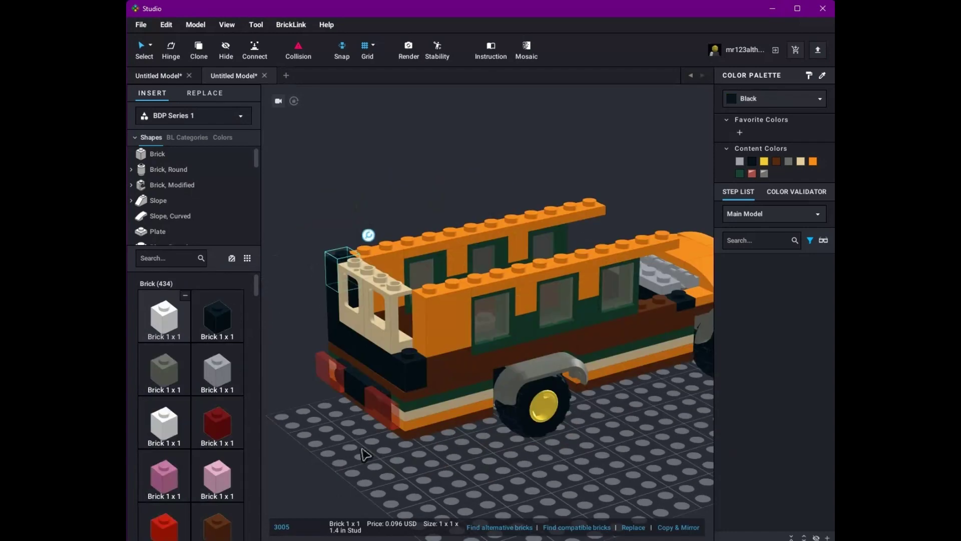
key(Escape)
right_drag(381, 334, 504, 489)
Step: Add black 1 x 3 plates on both side walls behind the hood and recolor them reddish brown
scroll(521, 467, up, 3)
click(157, 231)
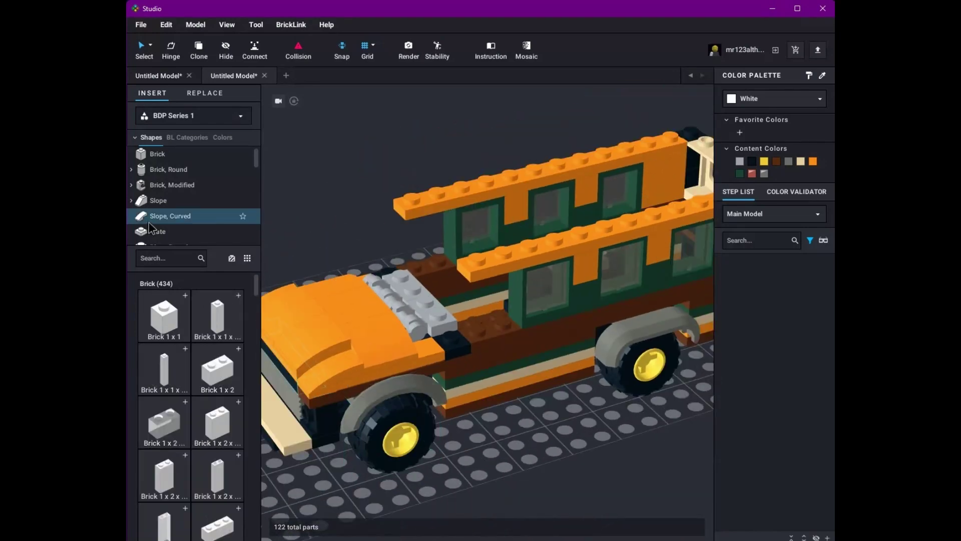
click(221, 320)
click(415, 345)
right_drag(416, 345, 513, 367)
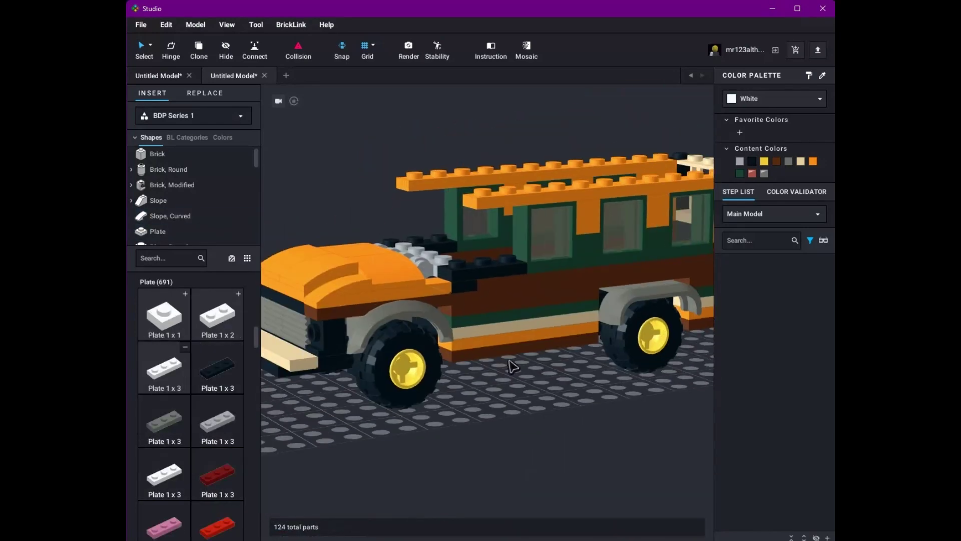
key(Escape)
Step: Recolor the reddish brown plates running beneath the hood edge and side windows dark green on both sides
right_drag(432, 250, 555, 323)
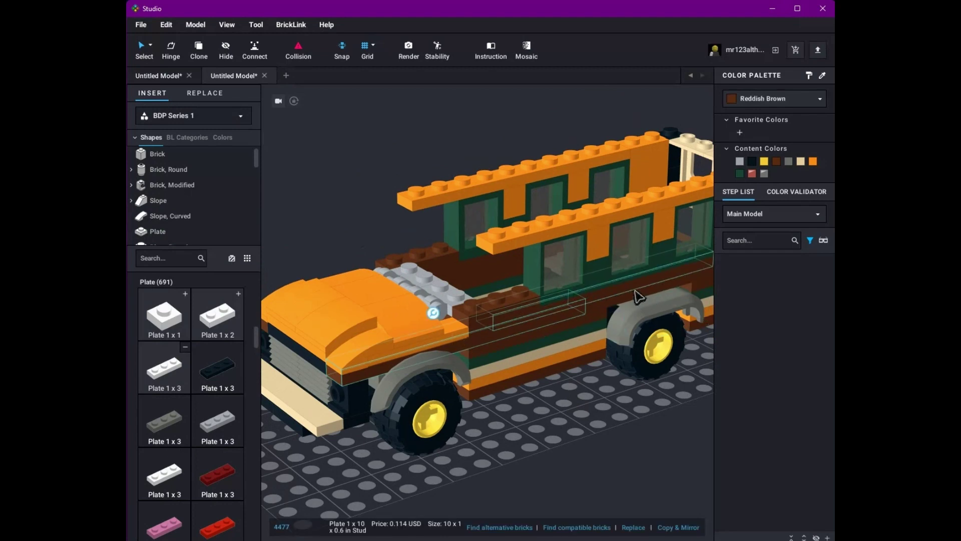
ctrl+click(639, 299)
right_drag(638, 299, 625, 428)
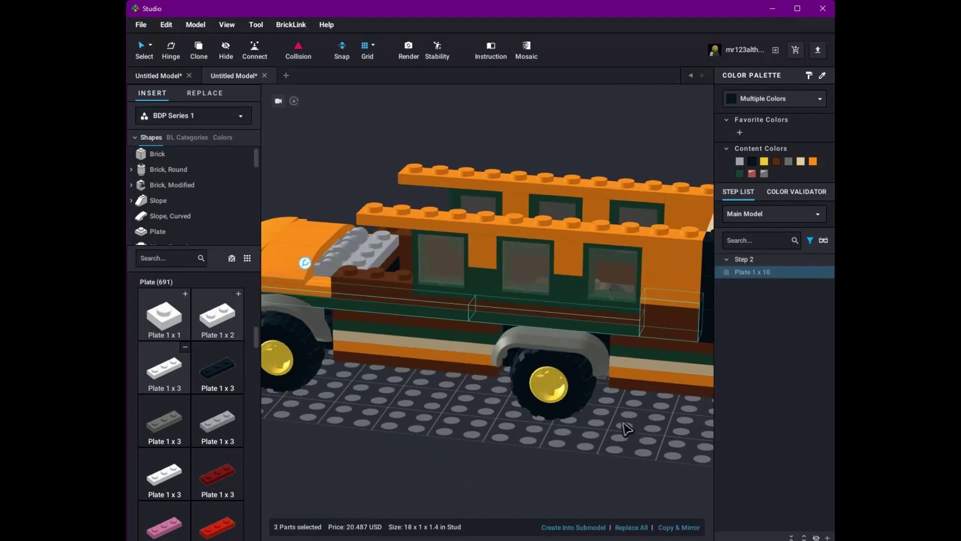
key(Escape)
right_drag(645, 352, 354, 282)
click(355, 281)
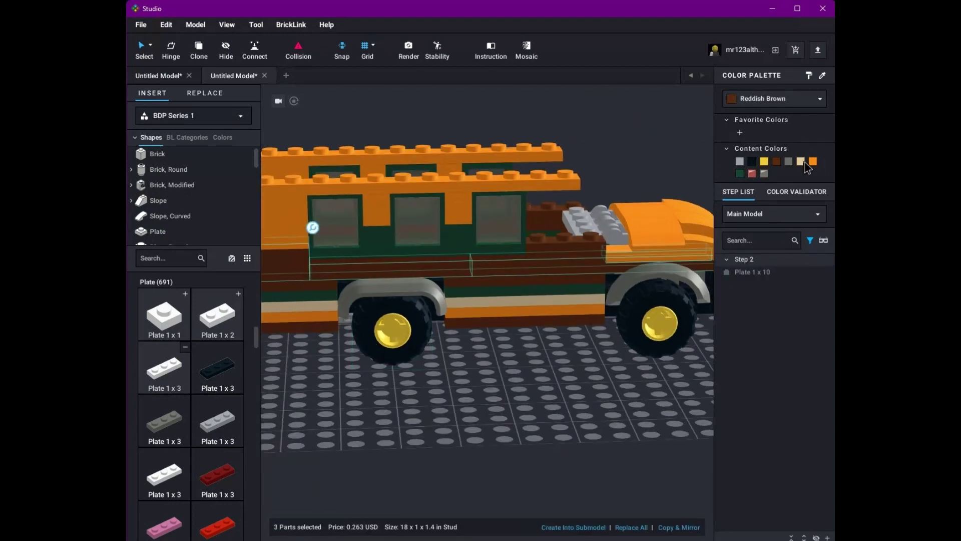
right_drag(591, 391, 506, 427)
scroll(536, 401, down, 4)
key(Escape)
Step: Recolor the orange bricks and top plates around the side windows dark green on both walls
click(468, 259)
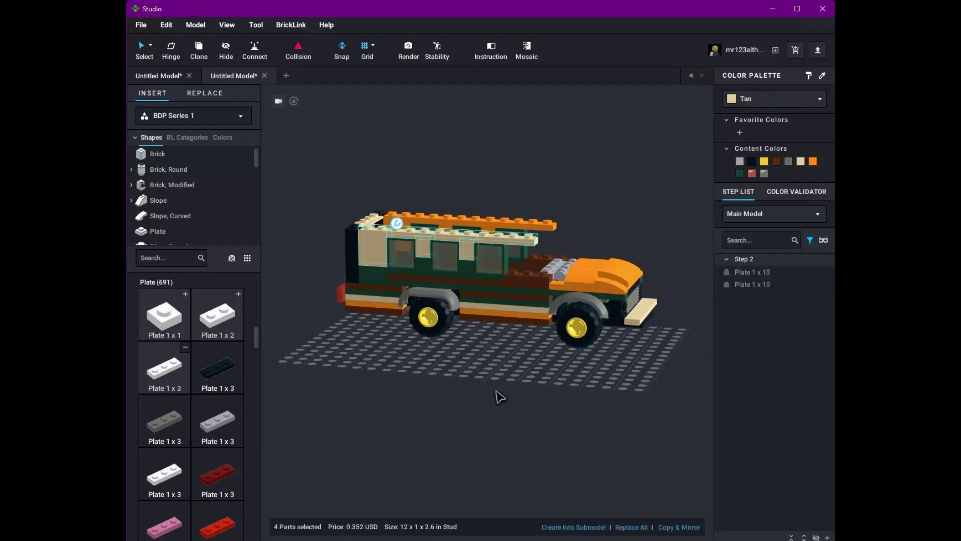
right_drag(495, 392, 482, 302)
key(Escape)
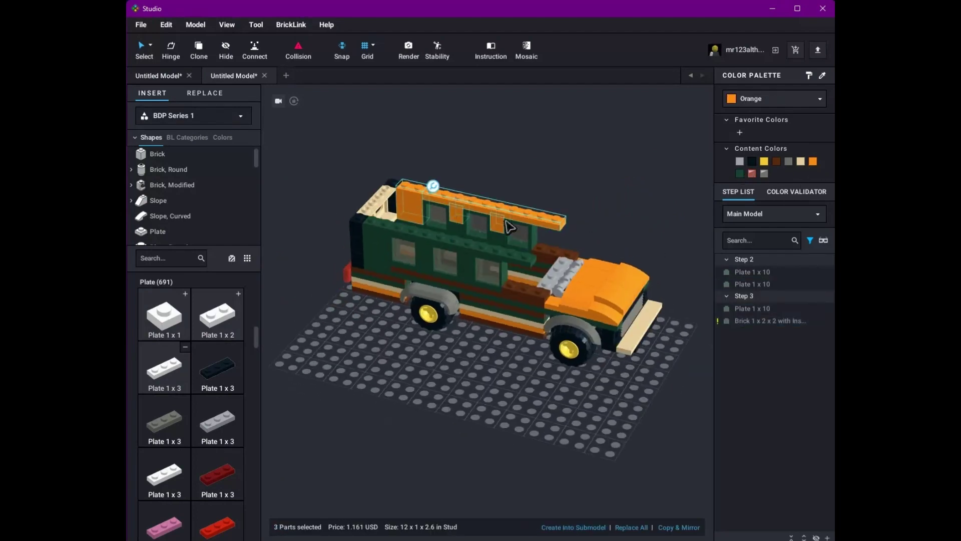
key(Escape)
right_drag(508, 227, 515, 401)
Step: Try other colors on the lower side stripes and recolor the lowest plates dark bluish gray
scroll(509, 413, up, 3)
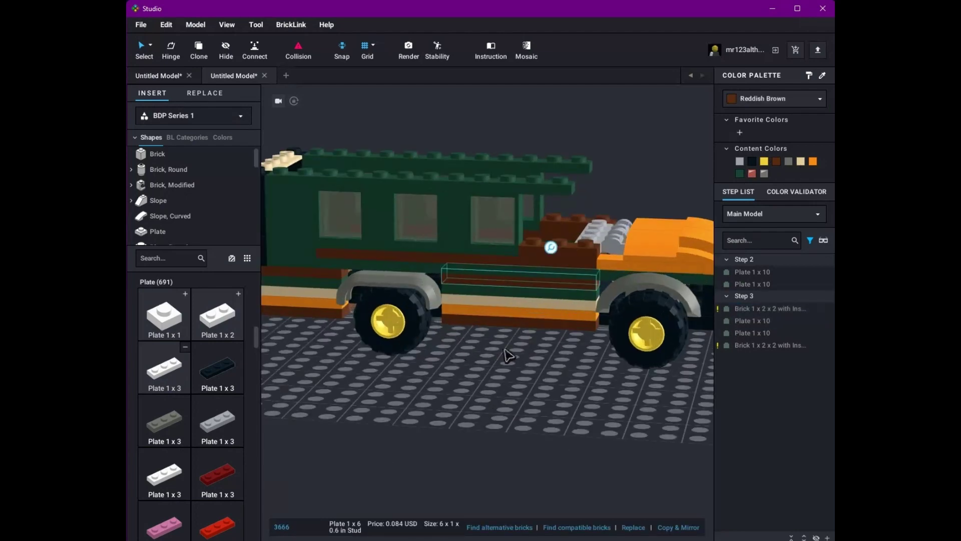
right_drag(506, 354, 532, 323)
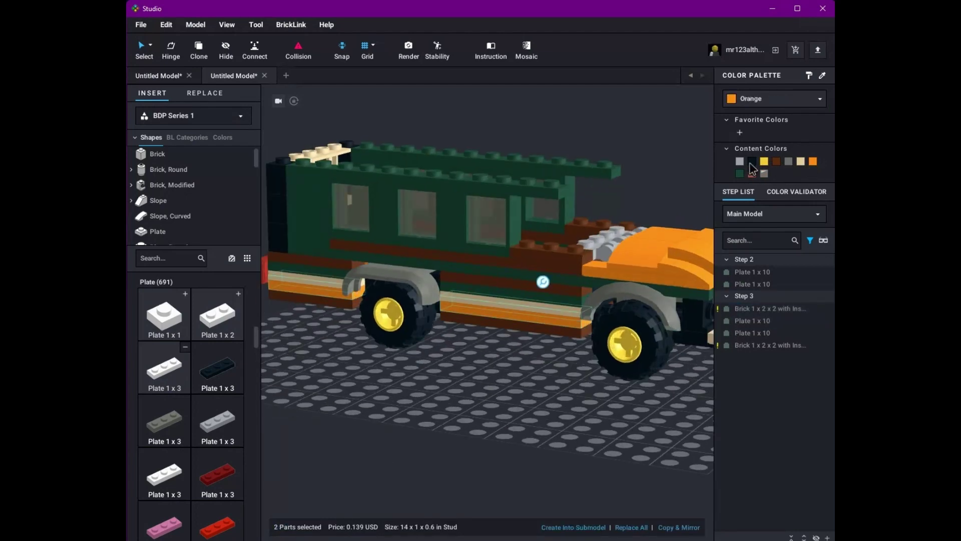
click(777, 161)
click(812, 161)
click(500, 393)
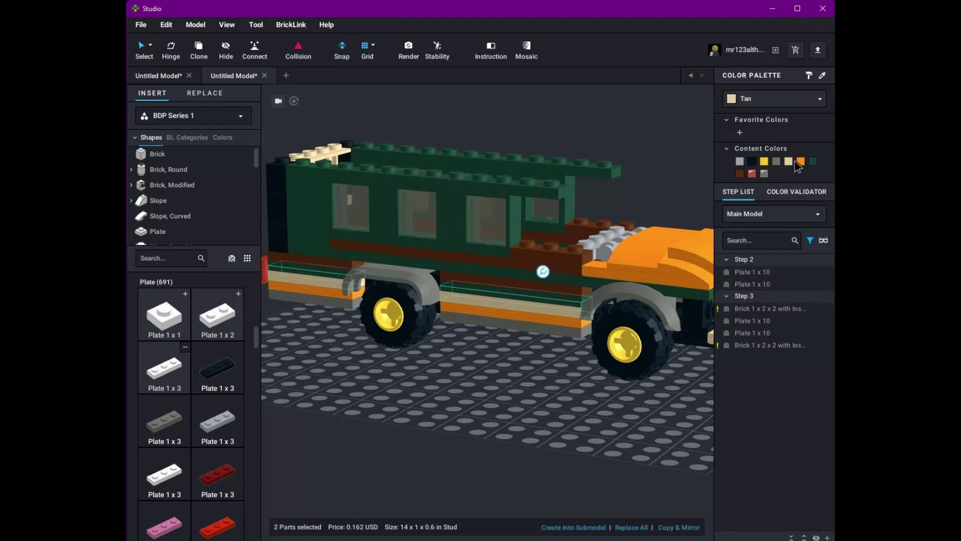
key(Escape)
right_drag(524, 294, 537, 386)
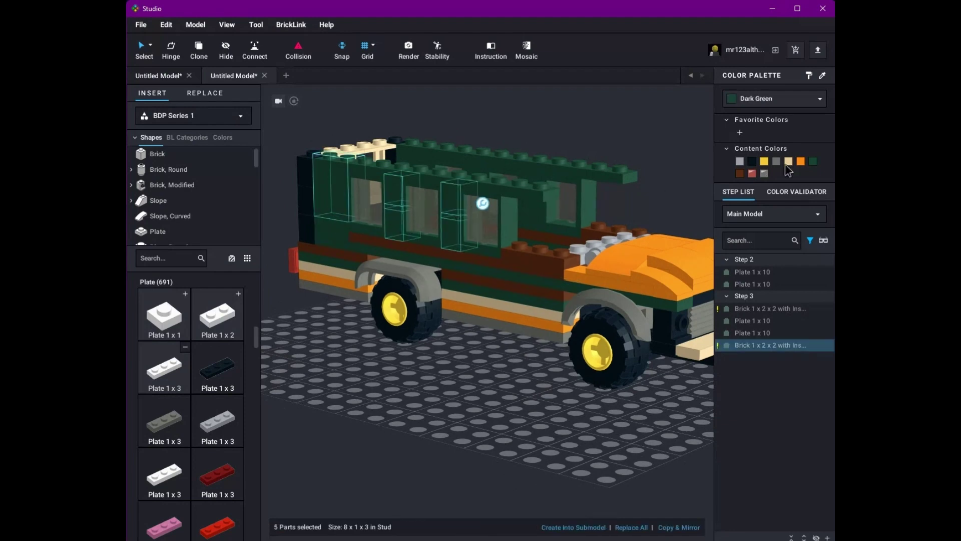
Step: Recolor the top plates, the tall rear wall bricks and the plates beneath the hood edge black
key(Escape)
click(346, 208)
right_drag(503, 406, 480, 301)
ctrl+click(449, 116)
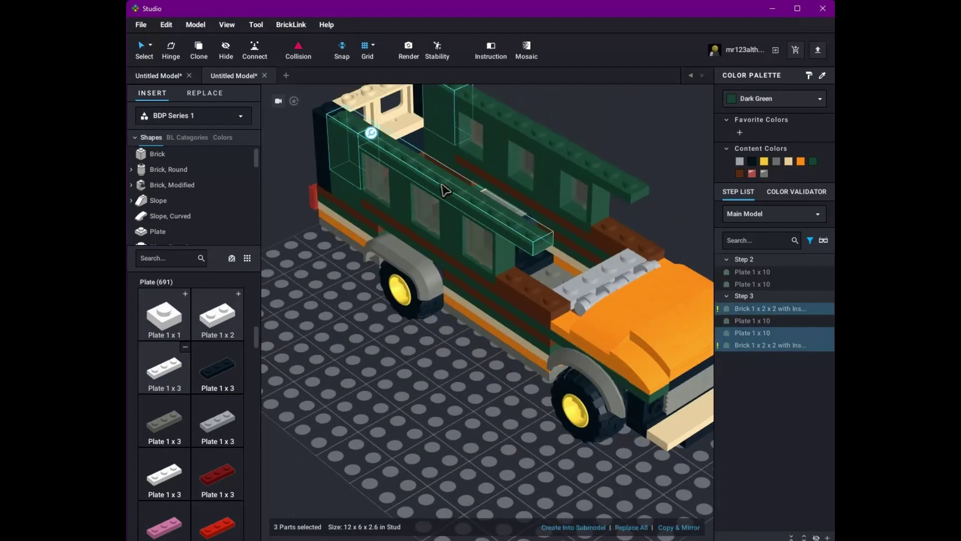
right_drag(450, 384, 465, 380)
ctrl+click(553, 311)
right_drag(553, 311, 380, 330)
click(801, 160)
click(788, 161)
click(752, 161)
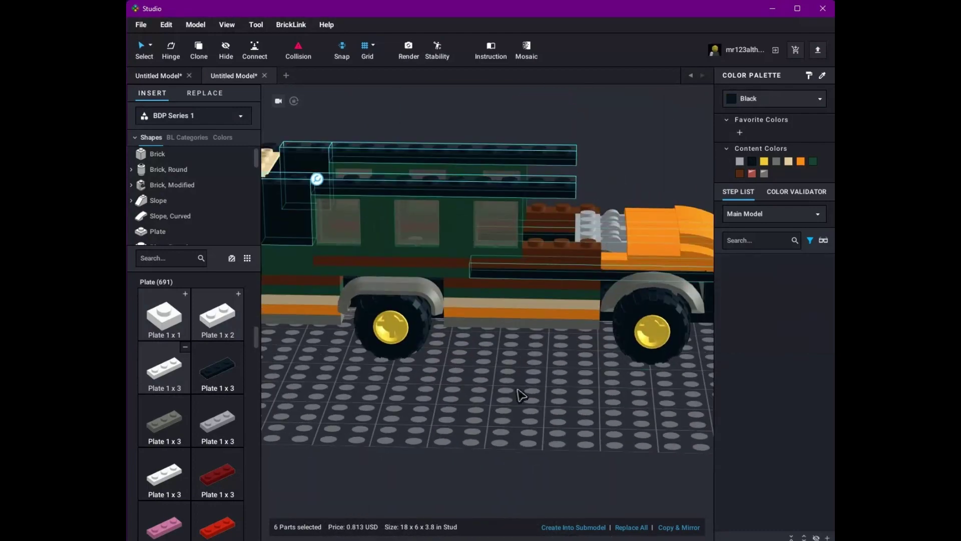
click(521, 392)
Step: Recolor the short wall sections directly behind the hood dark green on both sides
right_drag(521, 393, 485, 389)
click(465, 225)
click(545, 373)
right_drag(545, 373, 602, 288)
click(427, 293)
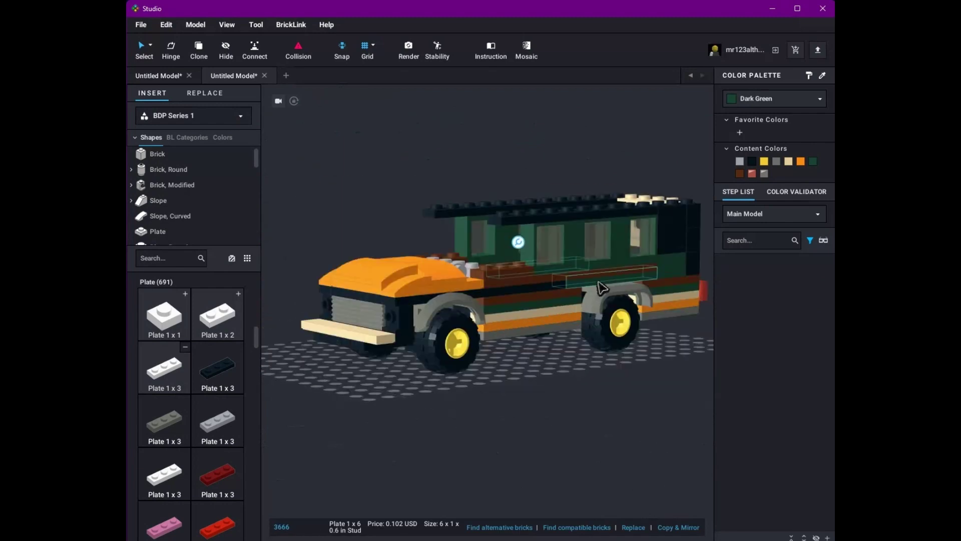
right_drag(507, 481, 571, 274)
click(470, 405)
scroll(502, 438, down, 3)
scroll(447, 403, up, 5)
click(554, 396)
Step: Recolor the front mudguards orange and the rear mudguards black
right_drag(554, 396, 573, 417)
scroll(592, 416, down, 2)
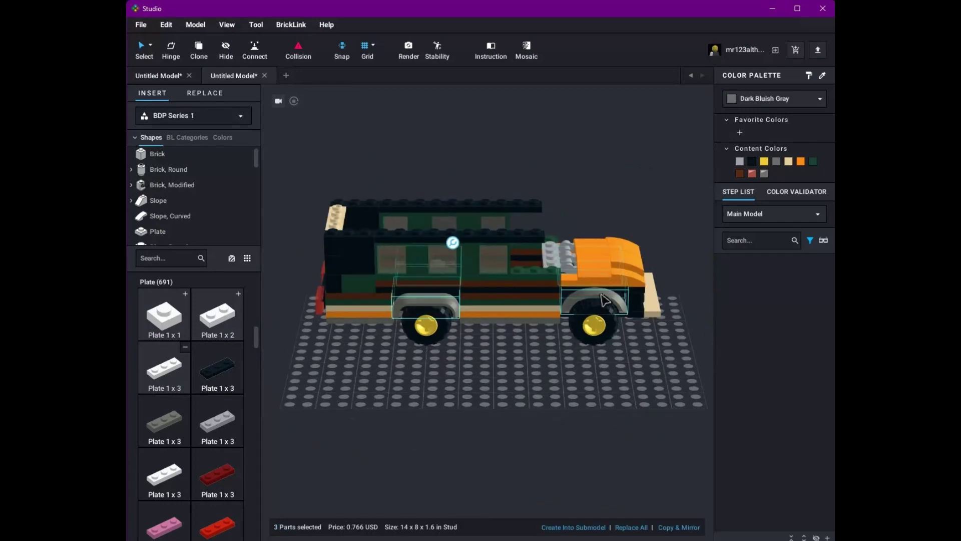
click(812, 161)
click(801, 161)
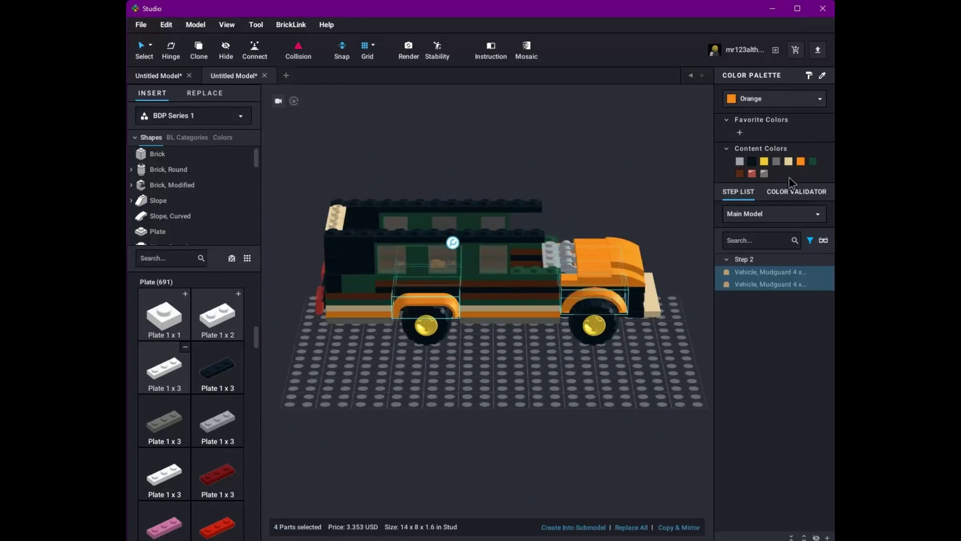
click(813, 162)
click(812, 161)
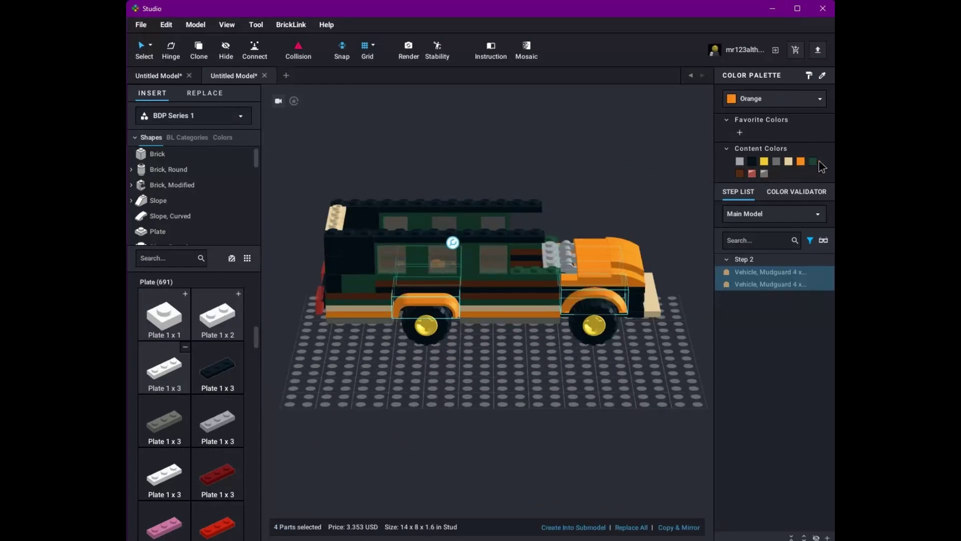
click(656, 368)
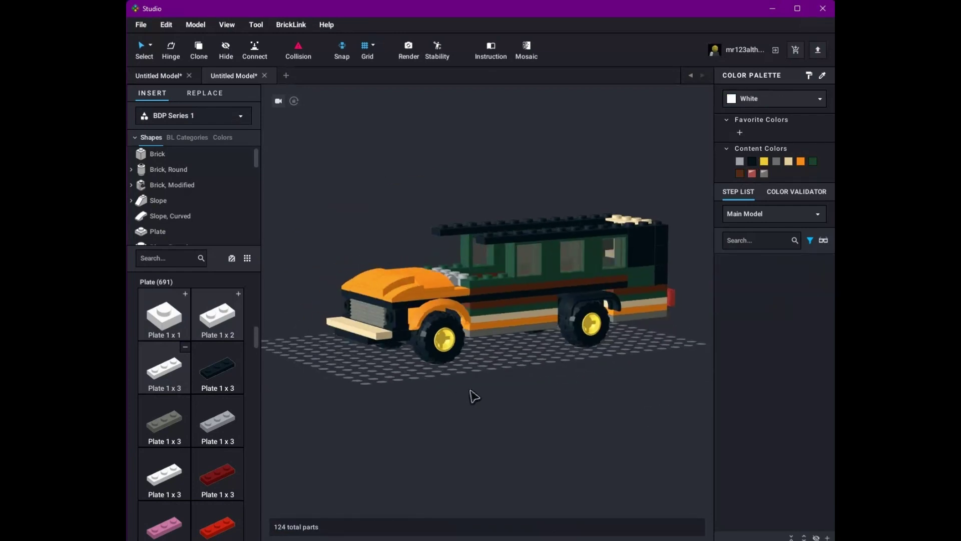
Step: Fit trans-black 1 x 1 round tiles as headlights on both sides of the front grille
right_drag(473, 395, 486, 461)
scroll(485, 461, up, 3)
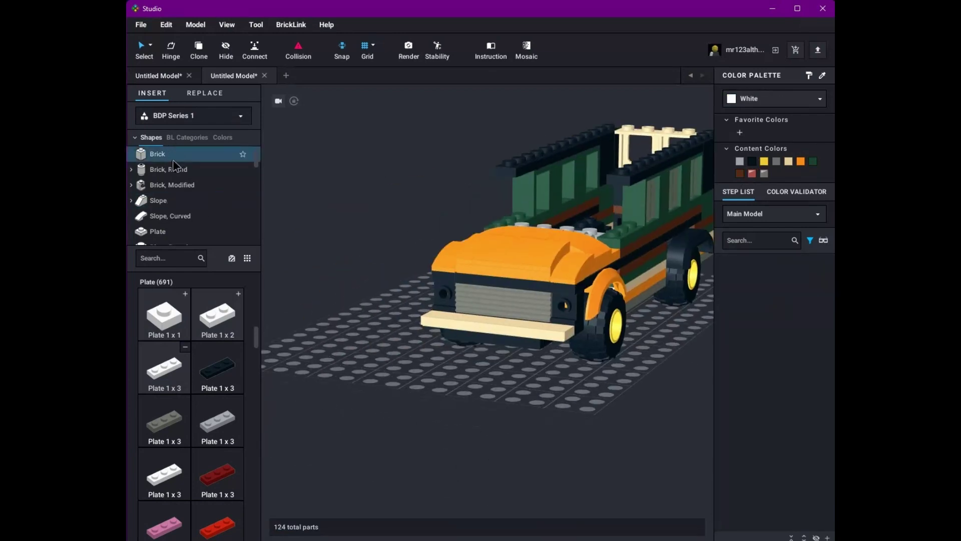
click(173, 159)
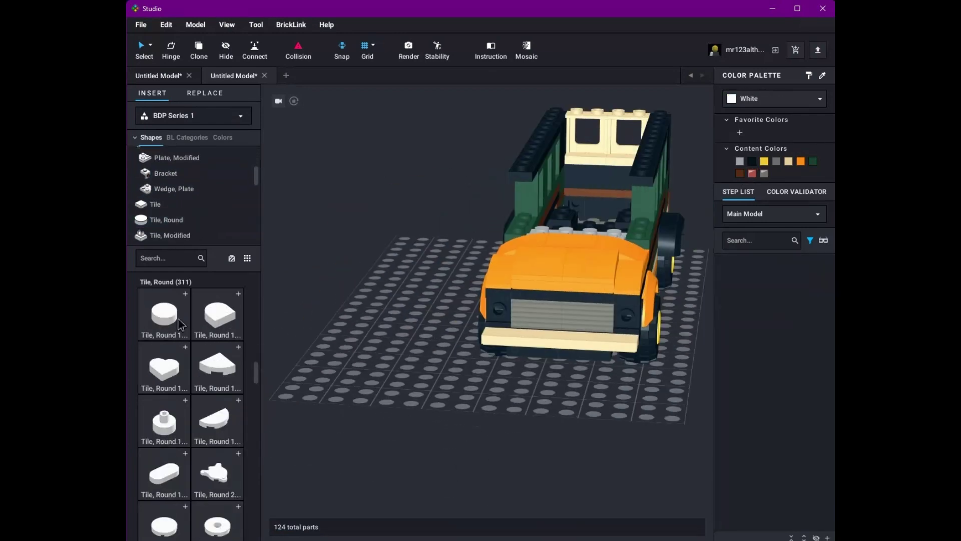
scroll(203, 375, down, 5)
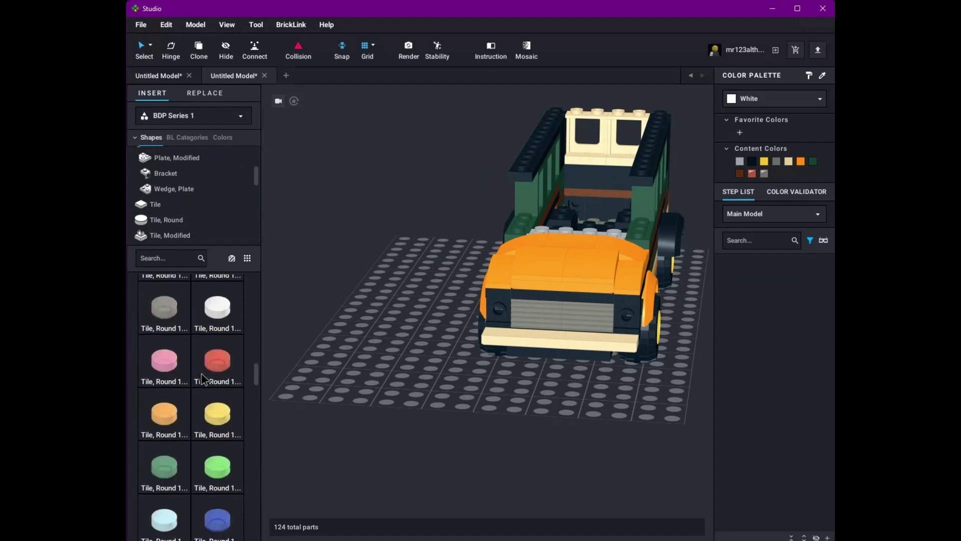
scroll(202, 375, up, 2)
drag(165, 386, 504, 320)
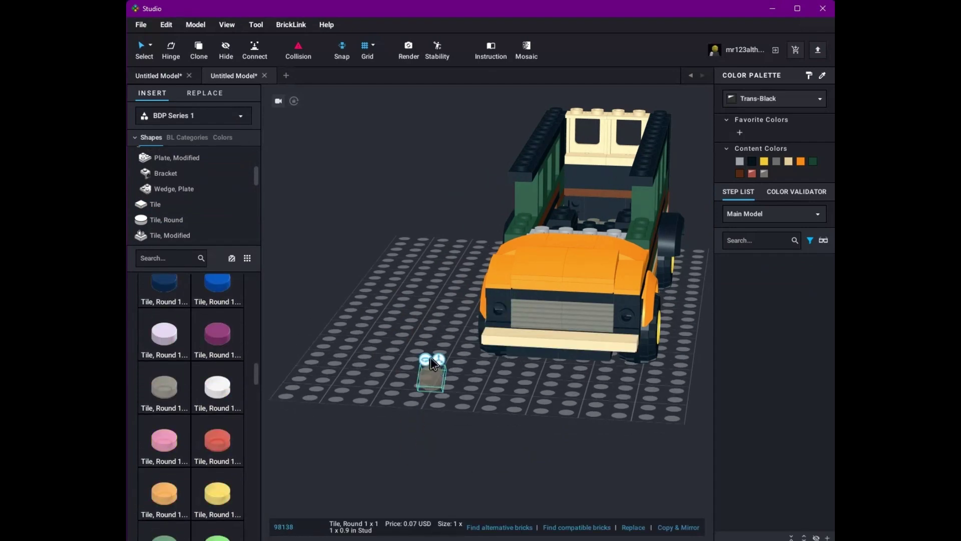
drag(433, 363, 431, 368)
click(526, 322)
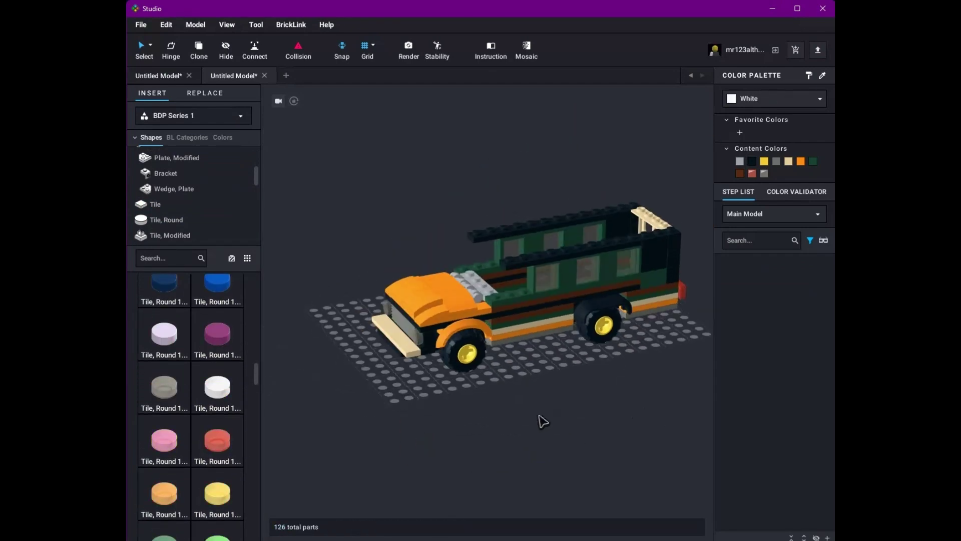
Step: Insert a trans-black Windscreen 2 x 6 x 2 and set it on the baseplate beside the vehicle
scroll(150, 223, down, 1)
click(161, 216)
scroll(184, 225, down, 1)
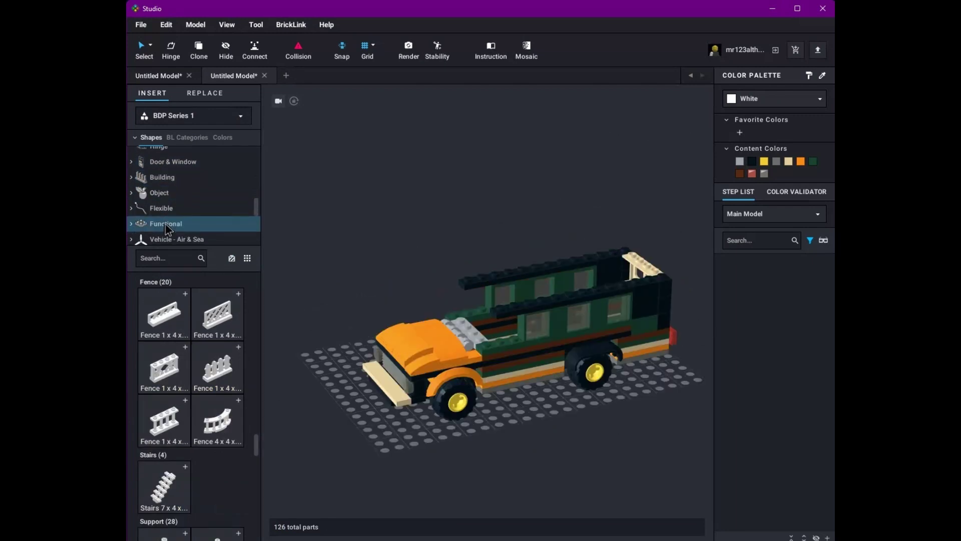
click(172, 215)
scroll(173, 197, down, 1)
click(168, 229)
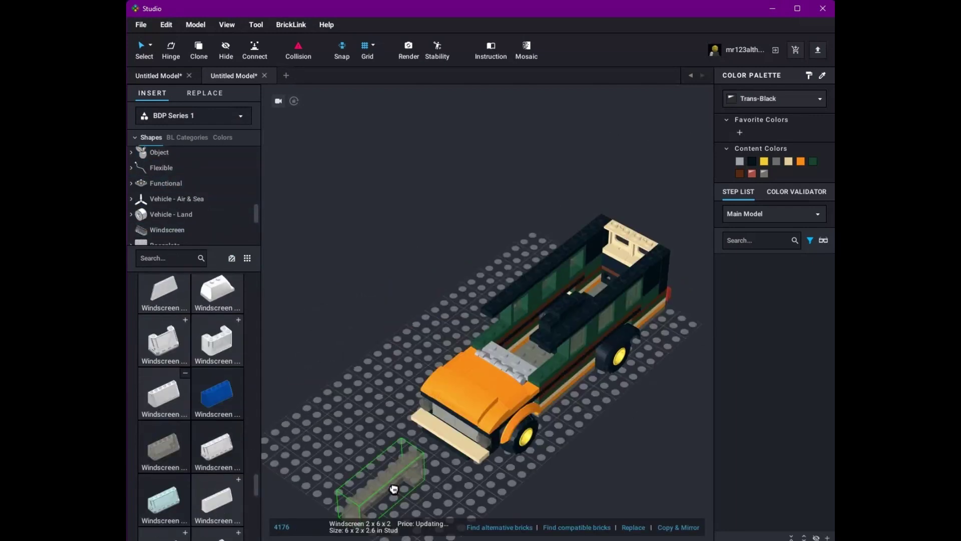
click(391, 322)
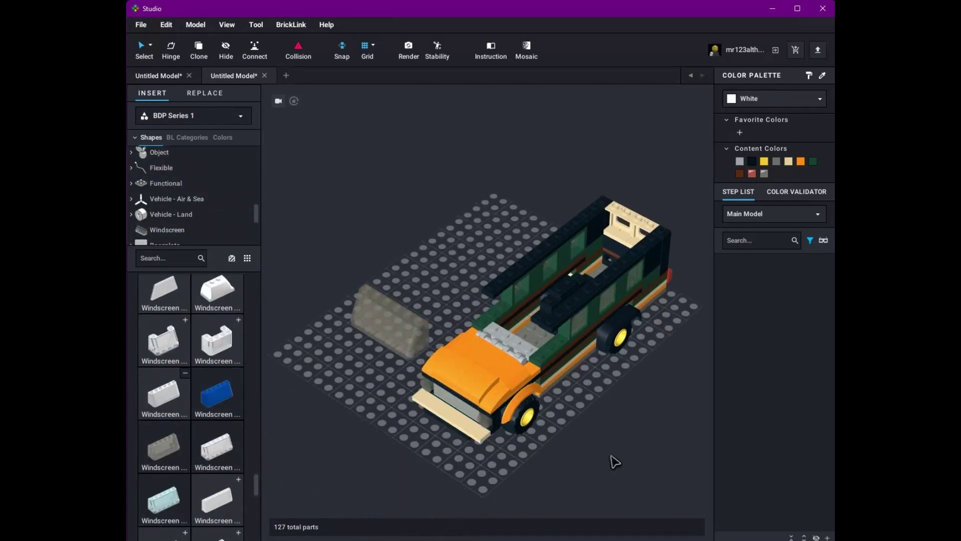
Step: Mount the windscreen behind the hood, replacing the overhanging black top plates with dark green 1 x 1 bricks beside it
scroll(574, 442, up, 3)
click(540, 281)
right_drag(541, 281, 498, 234)
scroll(475, 350, down, 3)
click(523, 412)
right_drag(524, 412, 391, 416)
Step: Place black 1 x 8 plates along the tops of both side walls behind the windscreen
scroll(191, 190, up, 5)
click(170, 215)
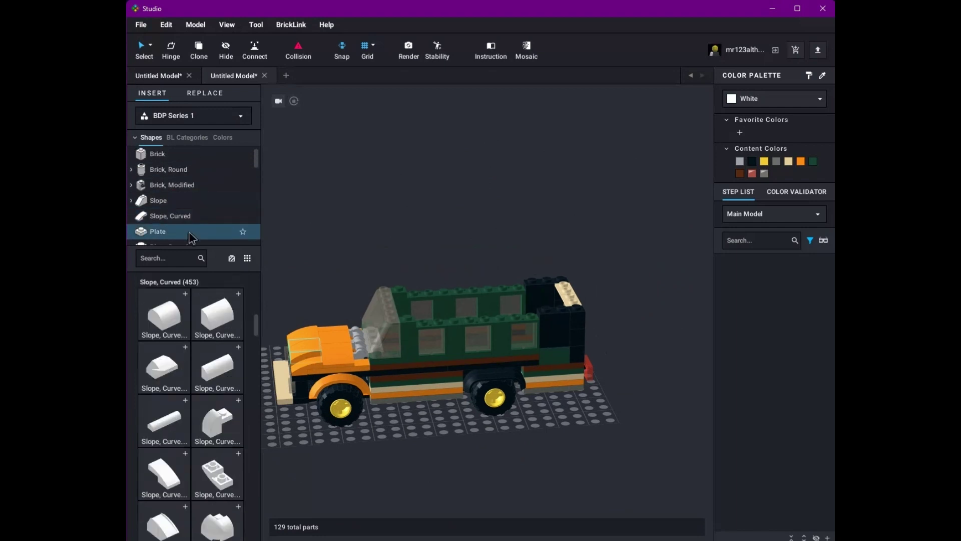
click(158, 232)
right_drag(365, 450, 352, 492)
click(185, 453)
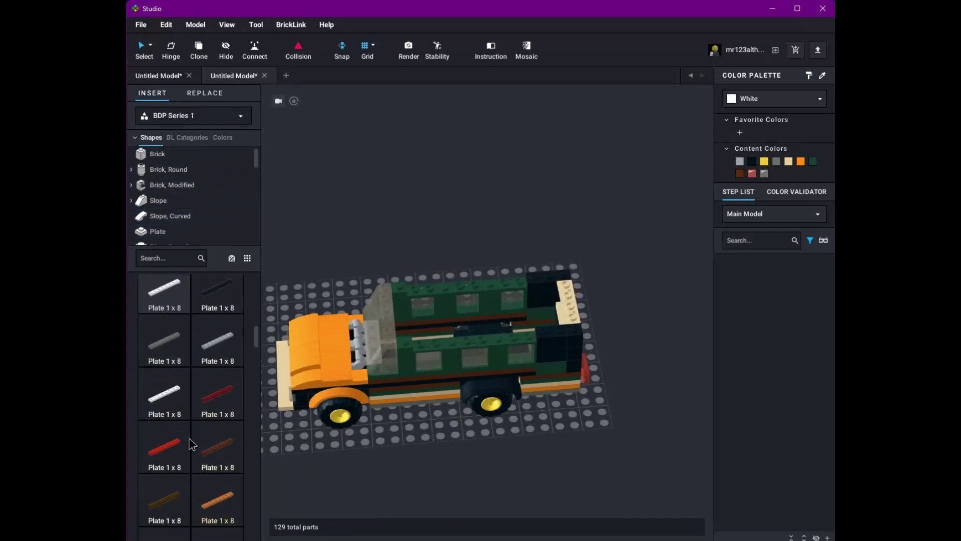
click(217, 395)
click(450, 322)
right_drag(485, 249, 429, 321)
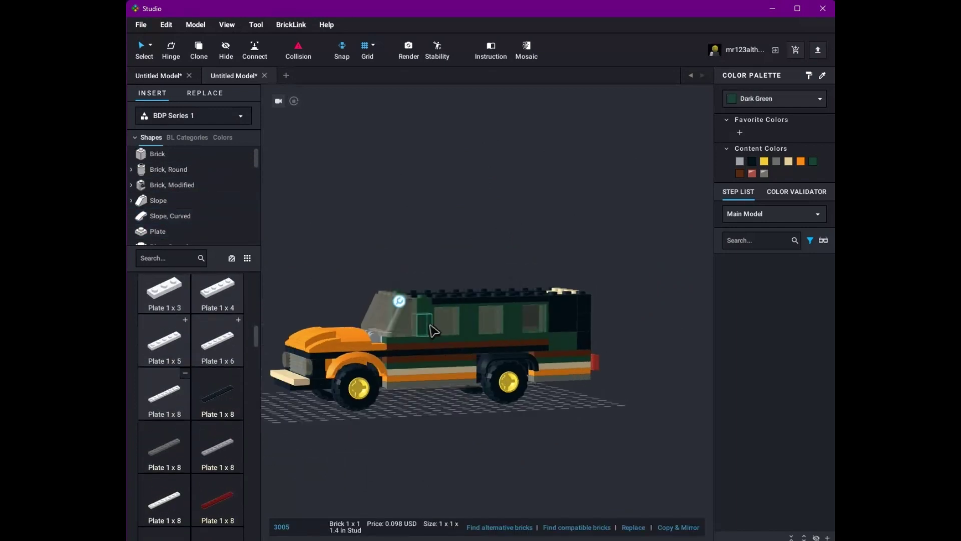
Step: Inspect the dark green 1 x 1 bricks behind the windscreen on both side walls from several angles
click(408, 296)
right_drag(537, 194, 440, 321)
click(434, 333)
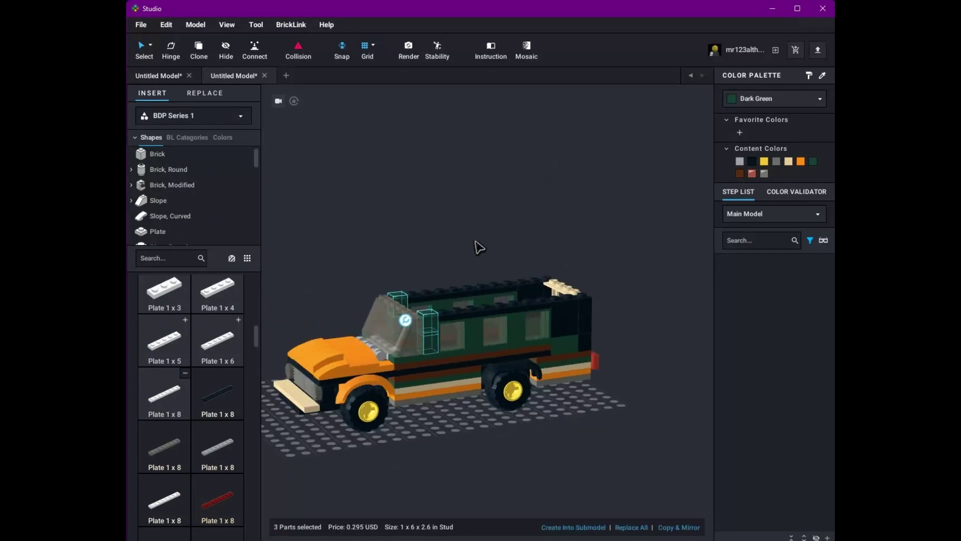
right_drag(478, 247, 476, 350)
click(701, 290)
right_drag(701, 290, 656, 353)
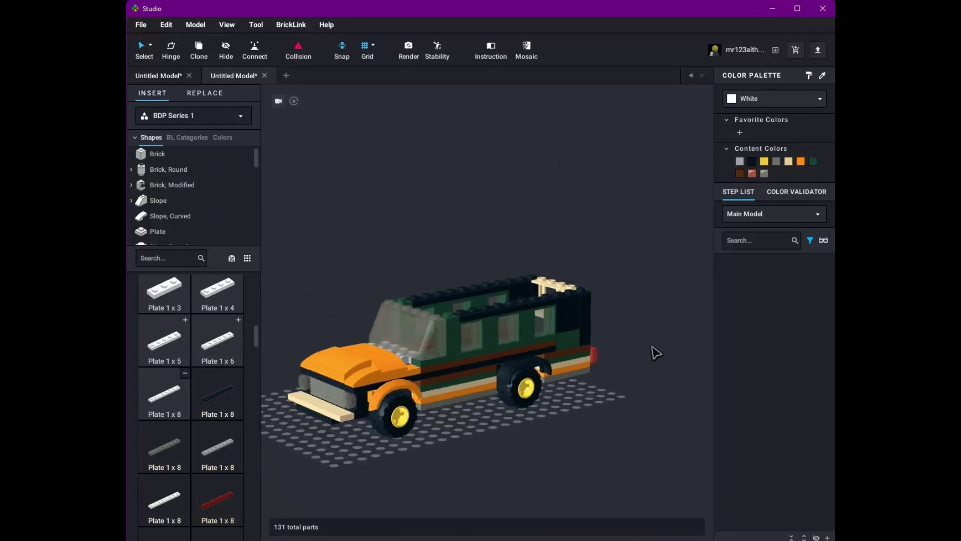
right_drag(479, 447, 391, 381)
click(338, 359)
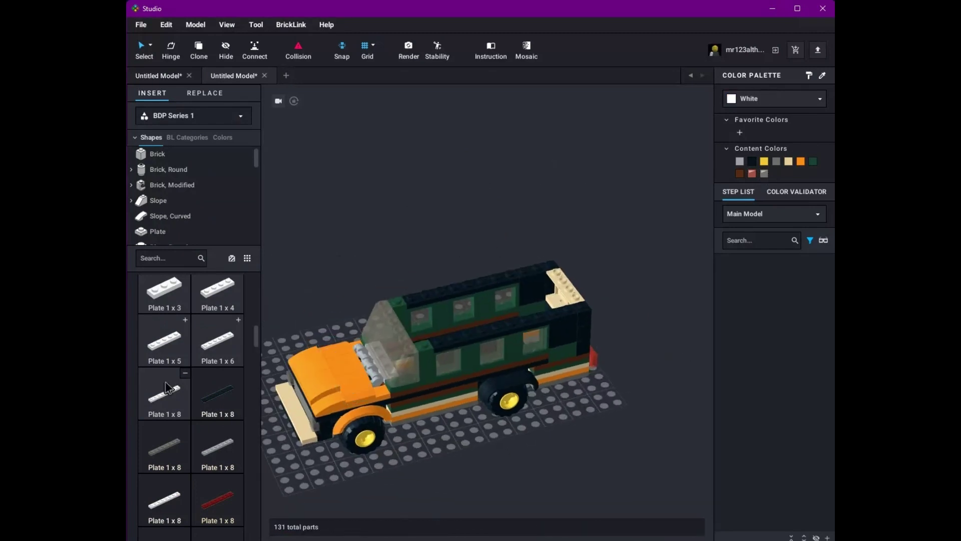
Step: Place a black 4 x 6 plate and a black 4 x 4 plate end to end on the baseplate beside the vehicle
scroll(168, 388, down, 5)
click(474, 485)
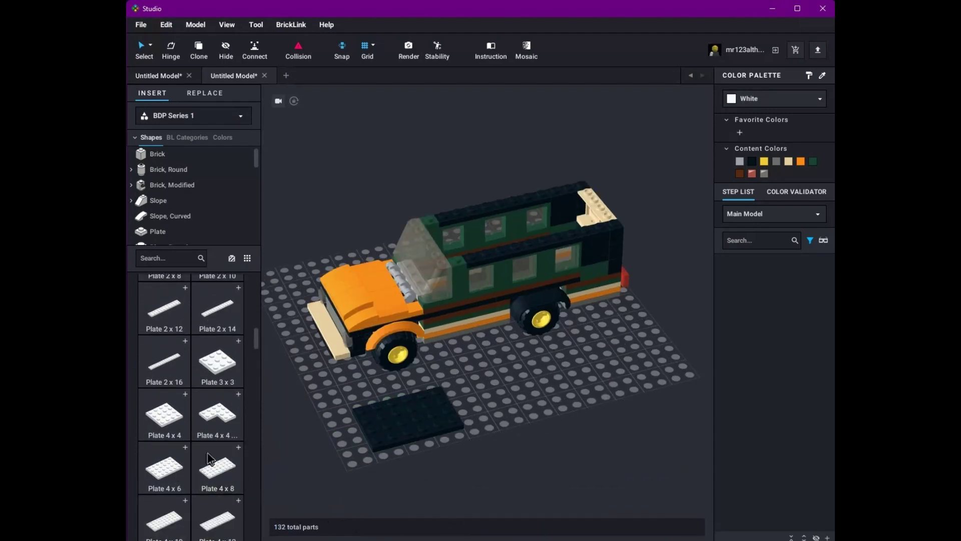
click(172, 426)
click(481, 399)
Step: Line both long edges of the black roof plates with orange 2 x 2 x 2/3 curved slopes facing outward
scroll(225, 221, down, 1)
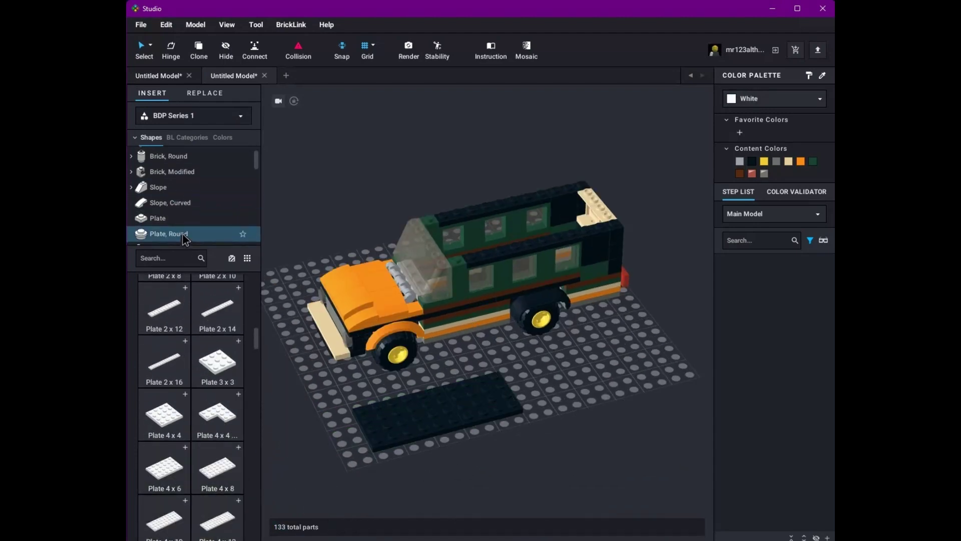
click(170, 202)
drag(403, 385, 432, 440)
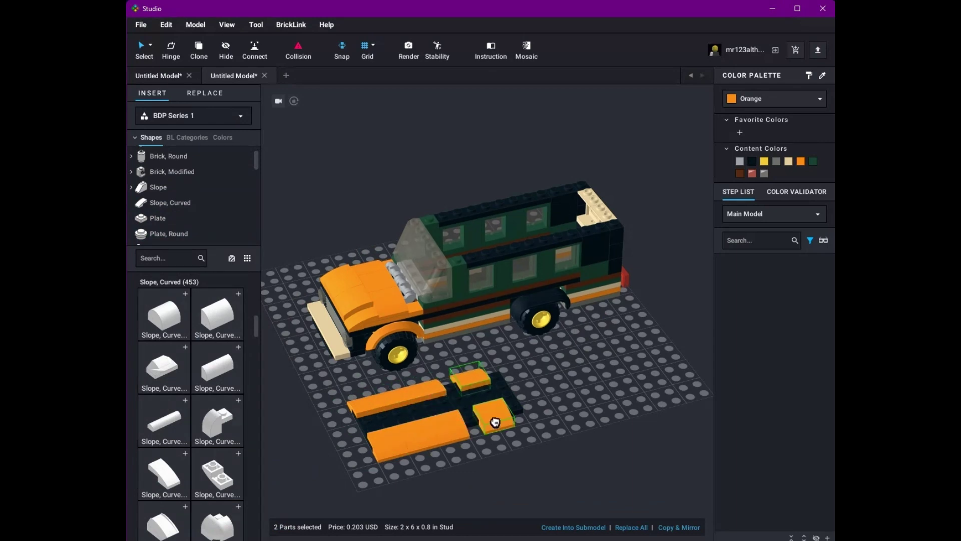
click(495, 422)
Step: Fill the centre channel between the curved slopes with two orange 2 x 4 tiles and an orange 2 x 3 tile
click(170, 229)
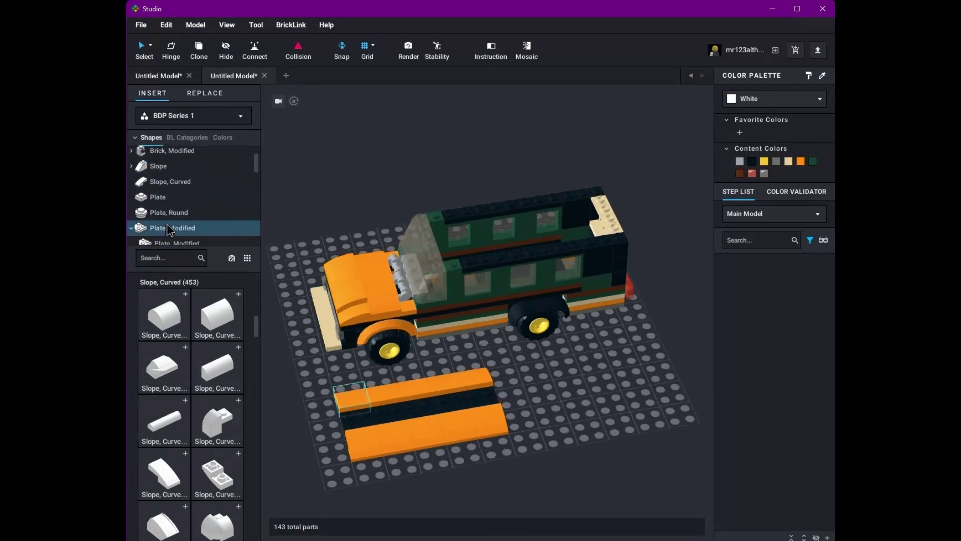
scroll(170, 230, down, 1)
click(171, 230)
scroll(241, 451, down, 5)
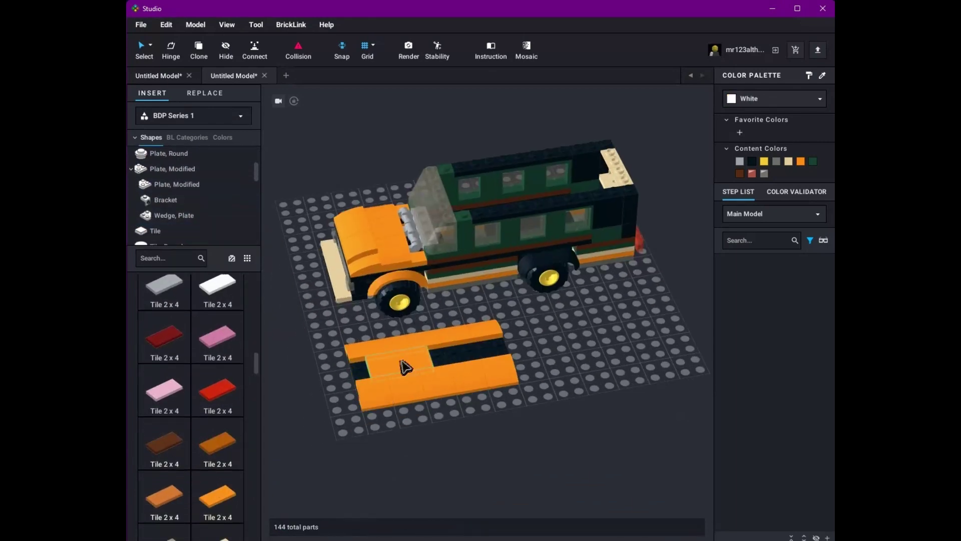
right_click(457, 364)
right_drag(554, 459, 266, 302)
scroll(190, 392, up, 2)
scroll(190, 392, up, 2)
click(164, 468)
click(418, 345)
Step: Extend the open end of the roof with a black 1 x 4 plate and a black 2 x 2 x 2/3 curved slope per side
scroll(155, 172, up, 3)
click(157, 233)
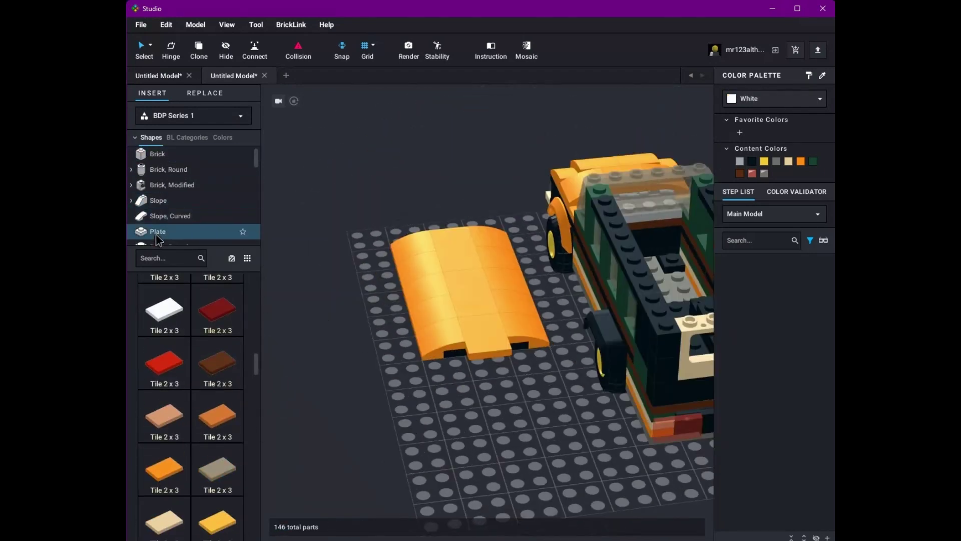
click(490, 360)
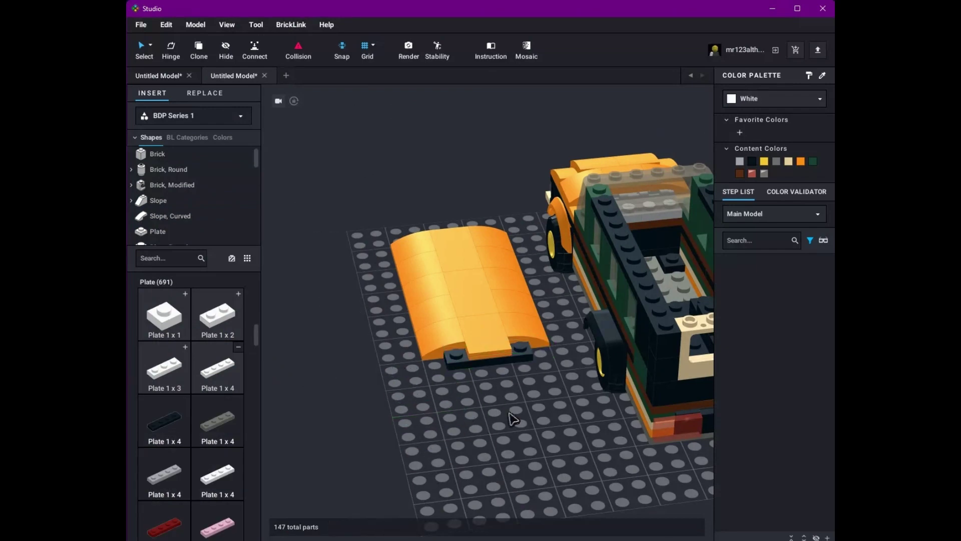
click(170, 215)
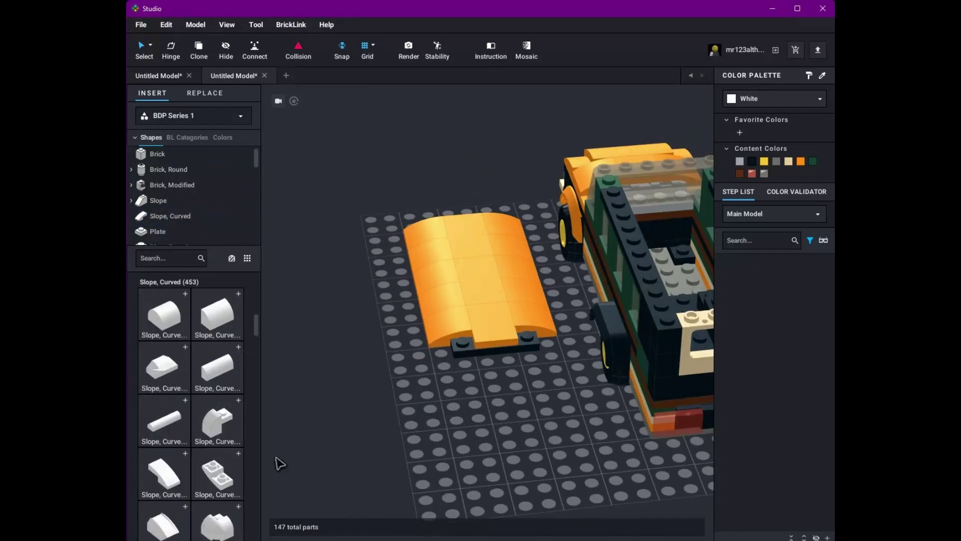
scroll(178, 501, down, 3)
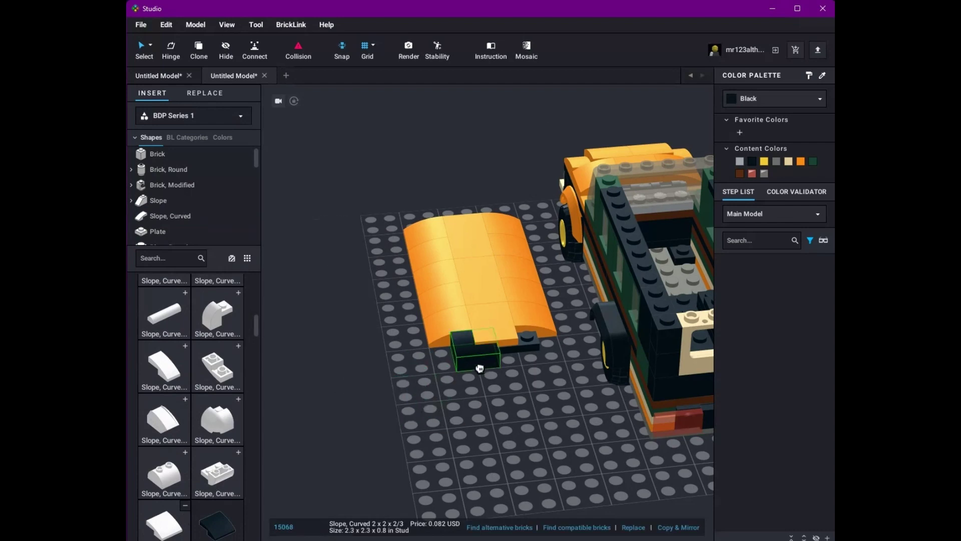
click(539, 366)
Step: Select the complete roof assembly and mount it on top of the vehicle's side walls
right_drag(538, 368, 570, 455)
drag(575, 353, 408, 300)
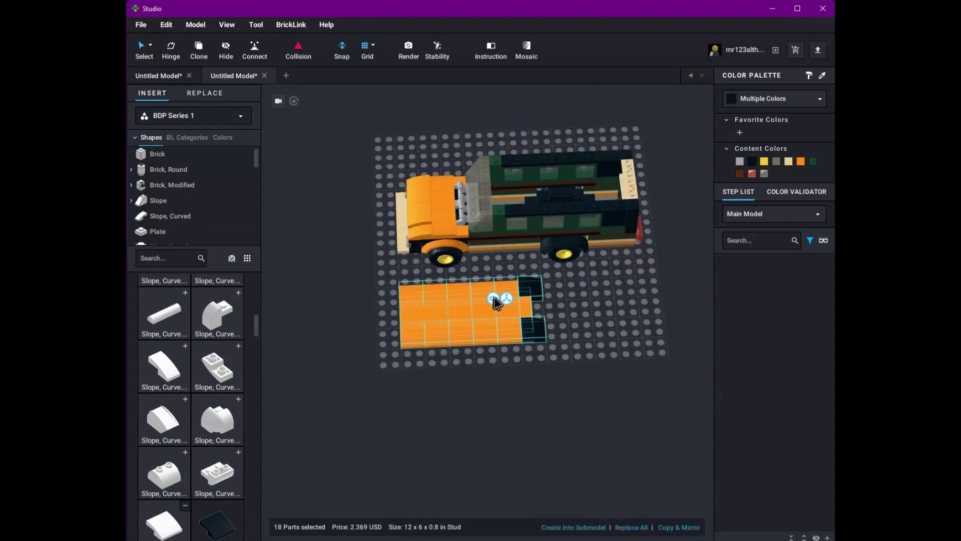
drag(501, 369, 566, 165)
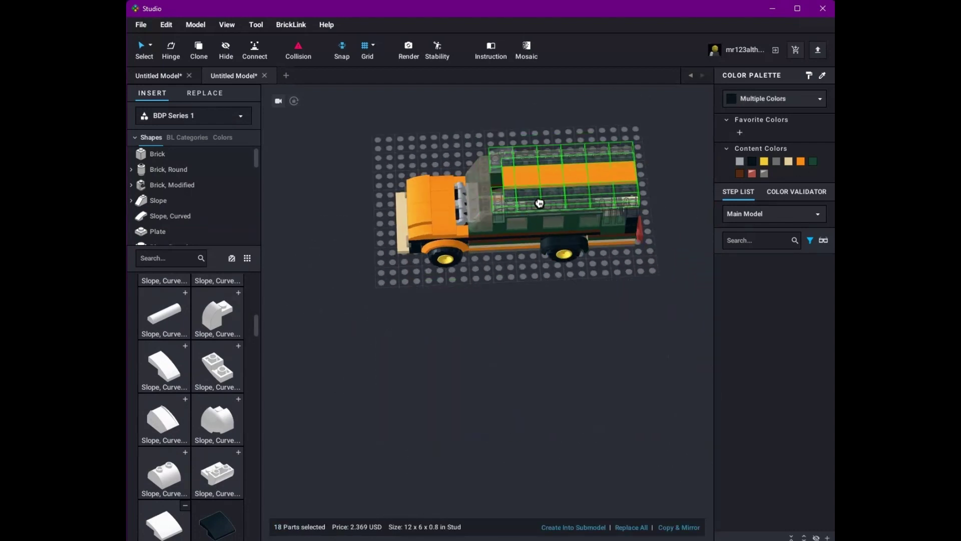
scroll(589, 239, up, 3)
scroll(499, 203, down, 5)
right_drag(500, 203, 575, 368)
click(576, 368)
Step: Move a pair of orange curved slopes to the front end of the roof behind the windscreen
scroll(576, 368, up, 4)
click(431, 323)
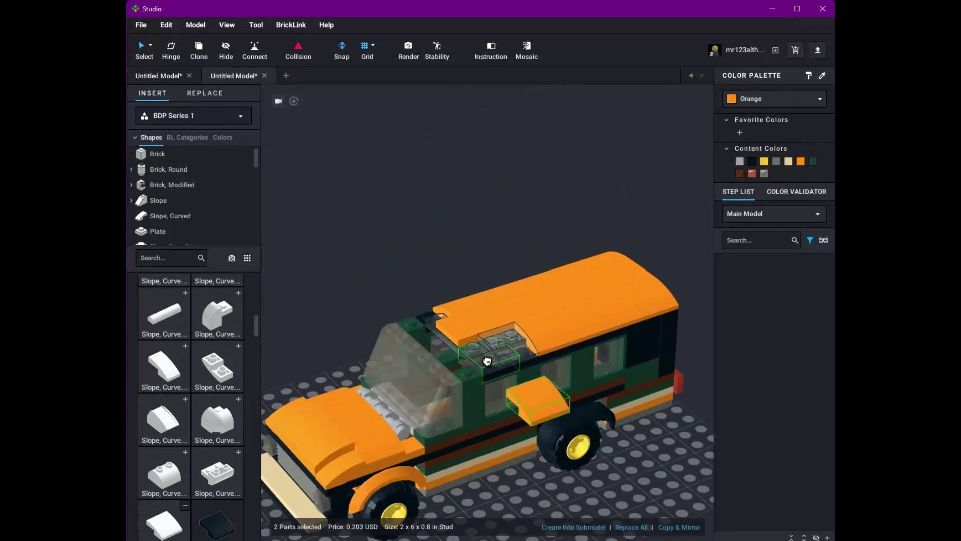
click(650, 453)
right_drag(650, 454, 601, 462)
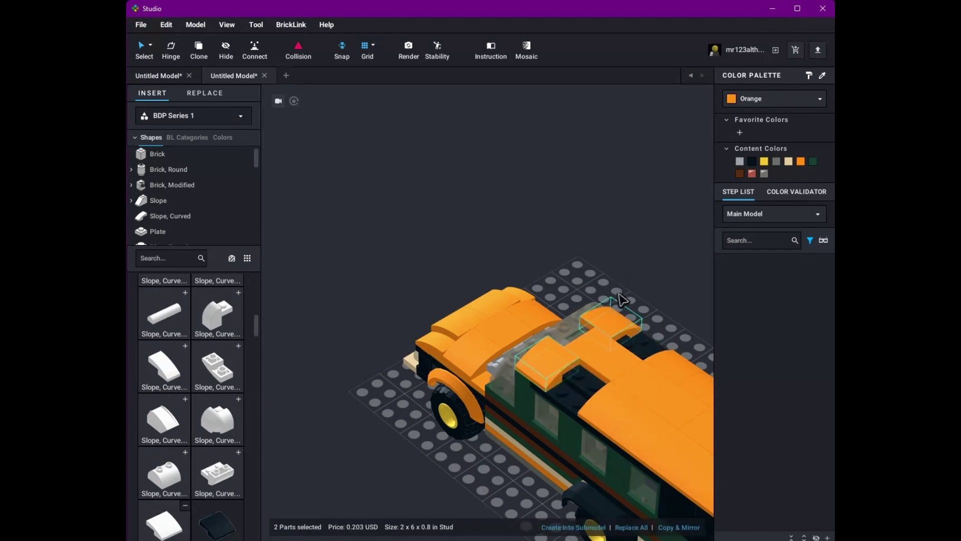
click(676, 278)
right_drag(676, 279, 466, 237)
Step: Recolour the roof's curved slopes dark green
click(426, 371)
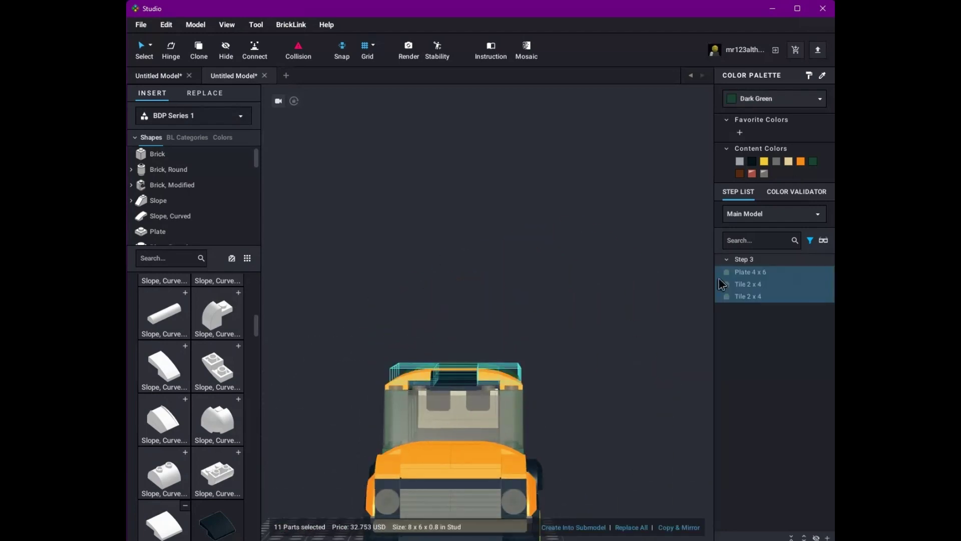
right_drag(426, 371, 566, 373)
click(565, 373)
click(620, 273)
right_drag(620, 273, 776, 159)
Step: Turn the three tiles along the roof's centre into a black stripe
click(601, 375)
shift+click(639, 420)
shift+click(626, 400)
key(Delete)
Step: Cover the roof front above the windscreen with a dark green Slope 30 1 x 2 x 2/3 on each side of the stripe
right_drag(691, 185, 641, 433)
right_drag(280, 320, 351, 390)
scroll(220, 393, down, 2)
scroll(220, 393, down, 2)
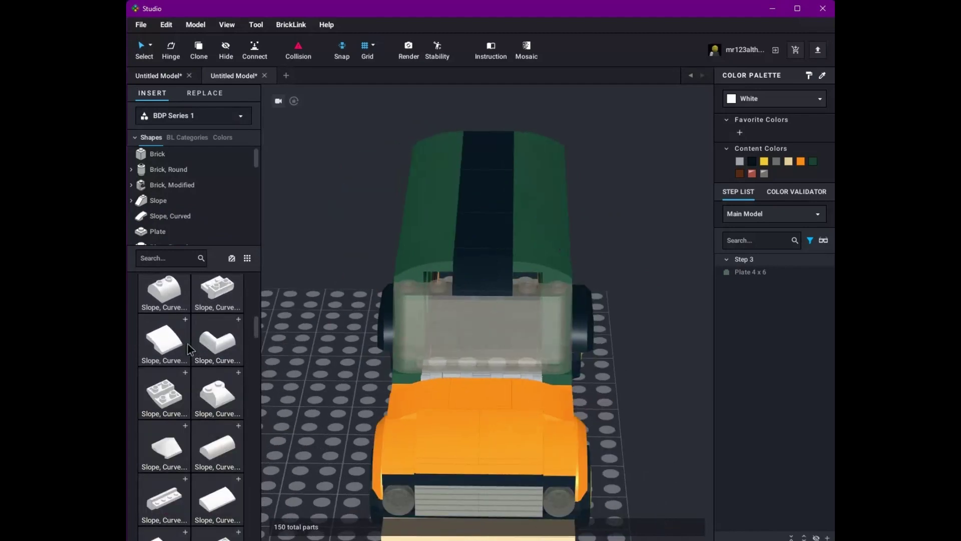
right_drag(280, 360, 301, 397)
scroll(220, 405, down, 1)
scroll(207, 416, down, 3)
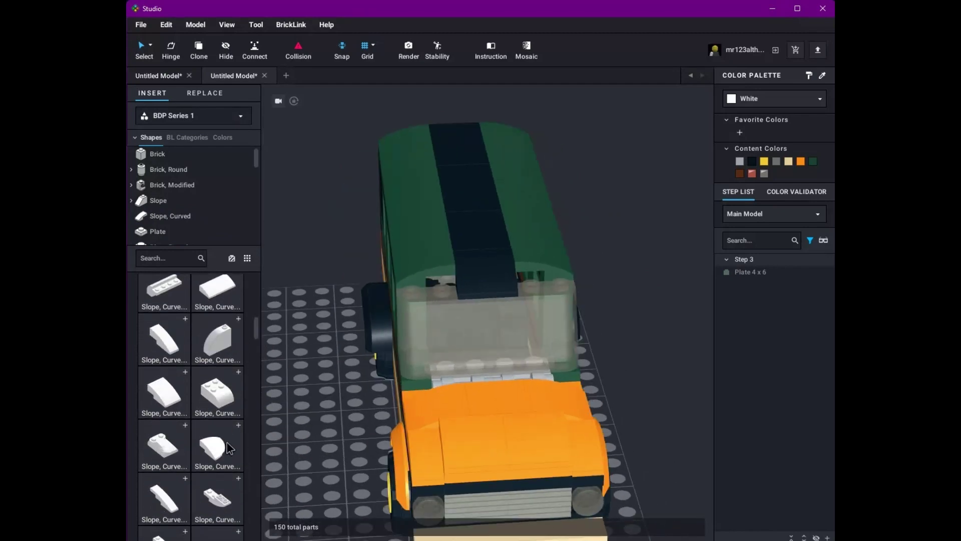
drag(220, 498, 208, 453)
scroll(204, 447, up, 5)
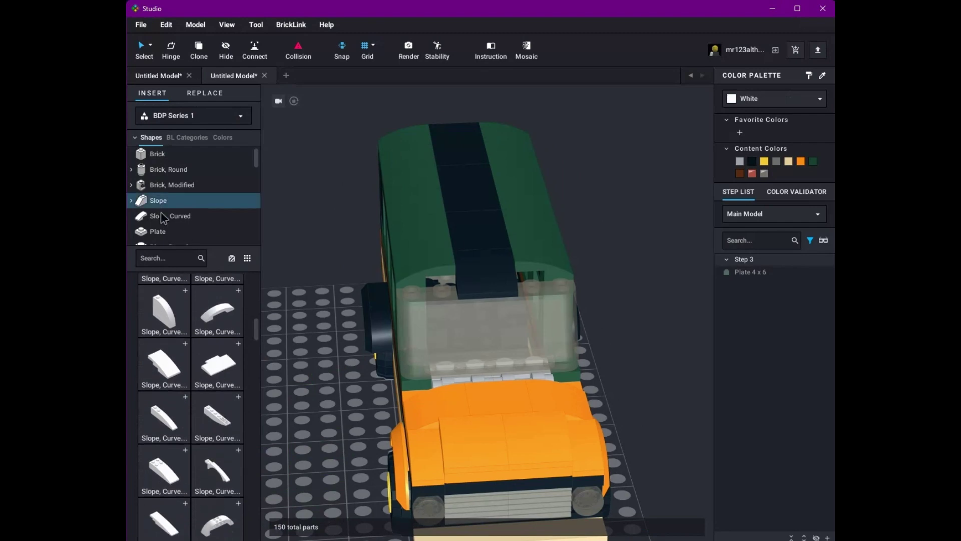
click(192, 201)
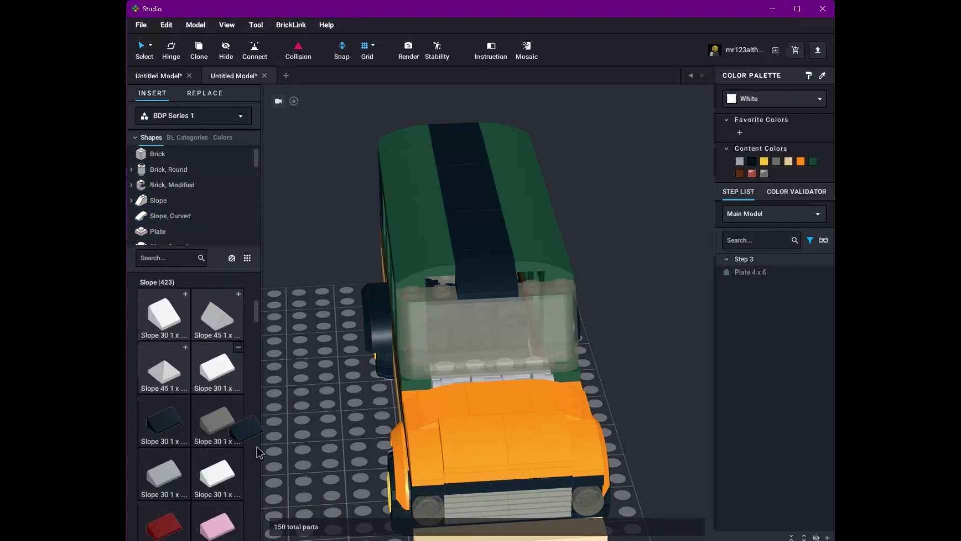
drag(314, 415, 434, 293)
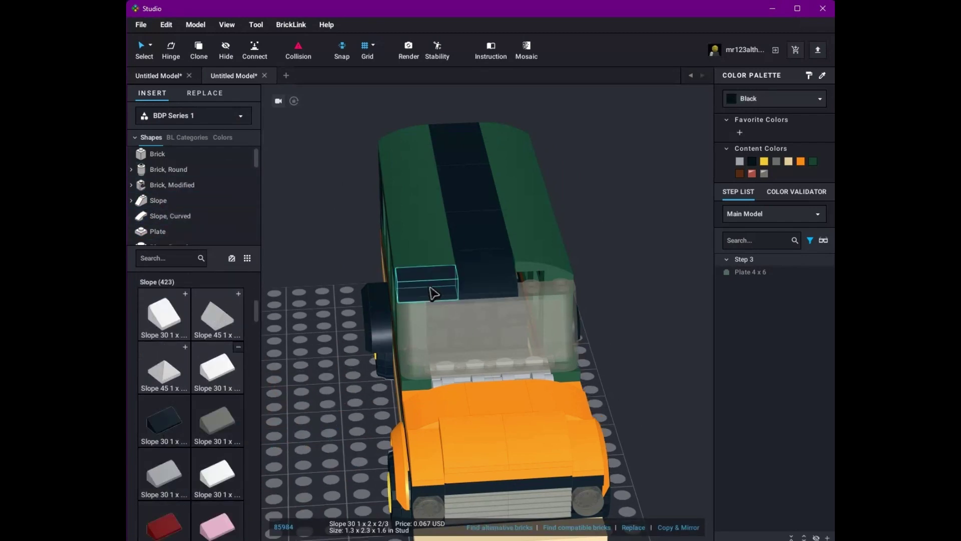
mouse_move(547, 286)
right_down()
mouse_move(552, 459)
mouse_move(537, 286)
right_up()
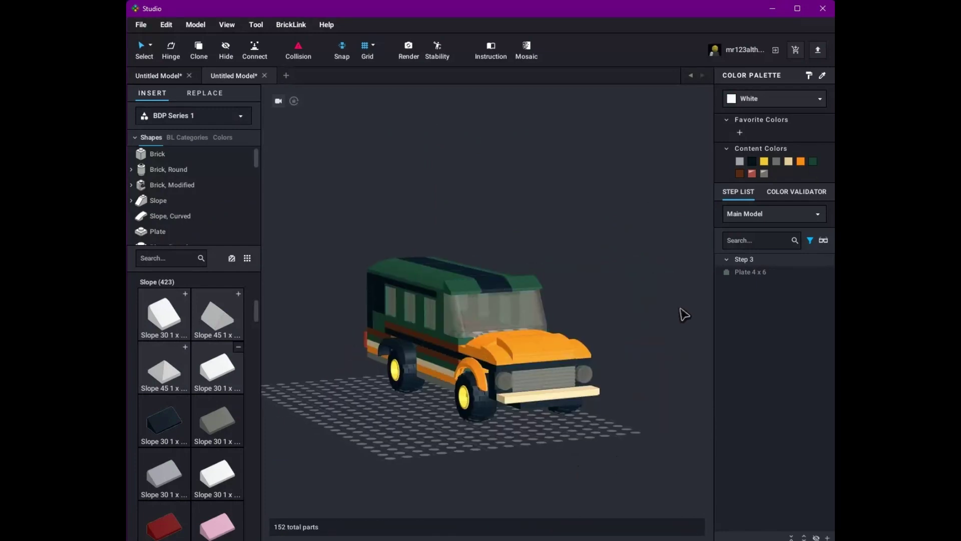
Step: Recolour the dark green roof slopes and upper side walls black, leaving the window glass and windscreen as they are
right_drag(684, 314, 622, 279)
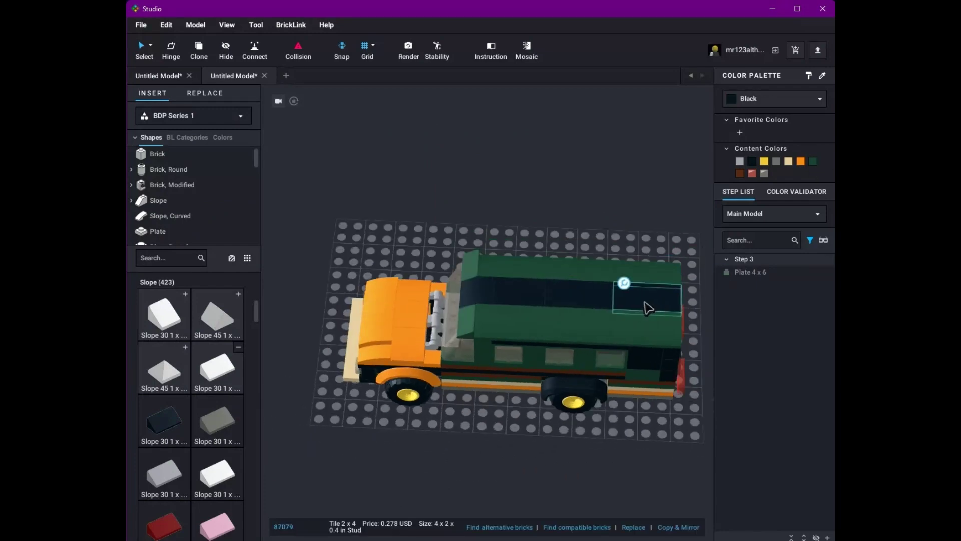
right_drag(664, 215, 343, 271)
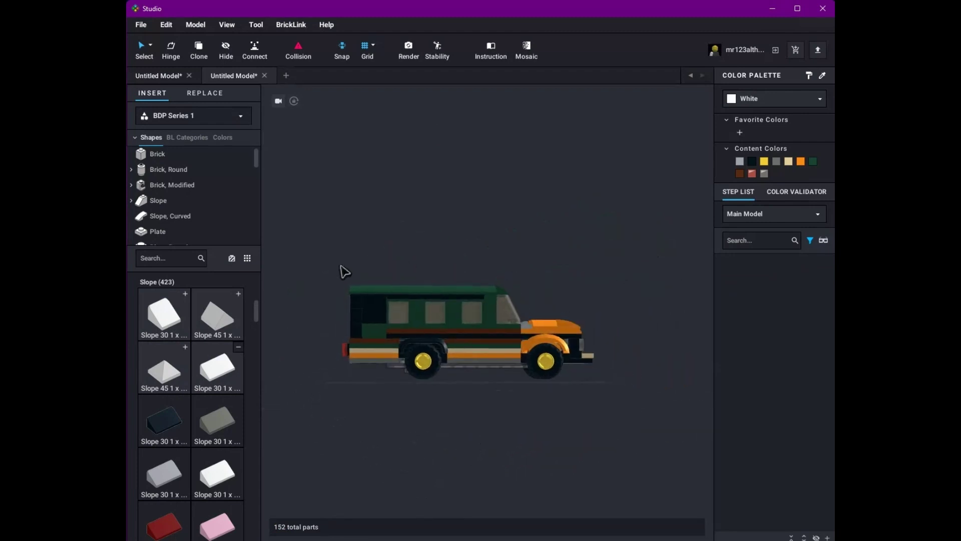
drag(318, 270, 526, 335)
click(440, 317)
shift+click(489, 289)
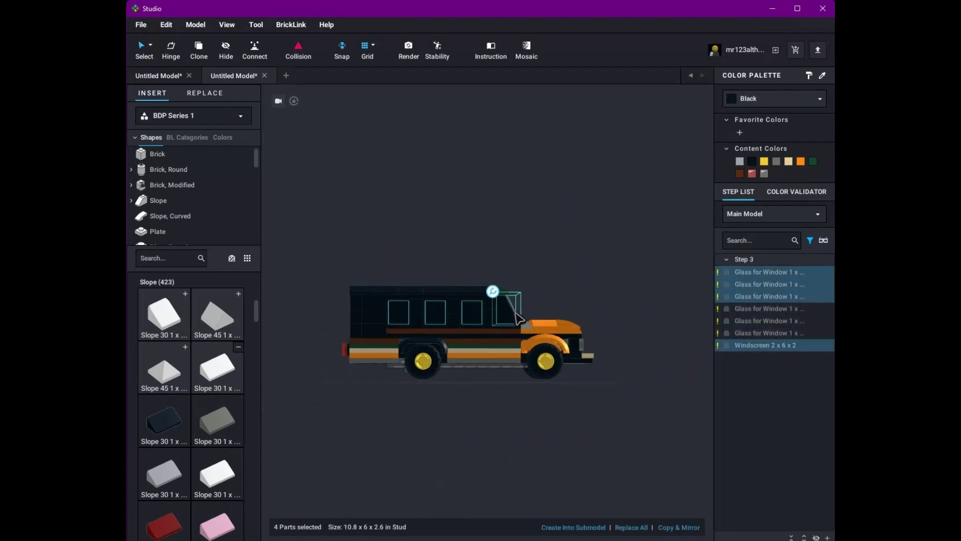
right_drag(489, 290, 543, 422)
click(565, 324)
shift+click(564, 324)
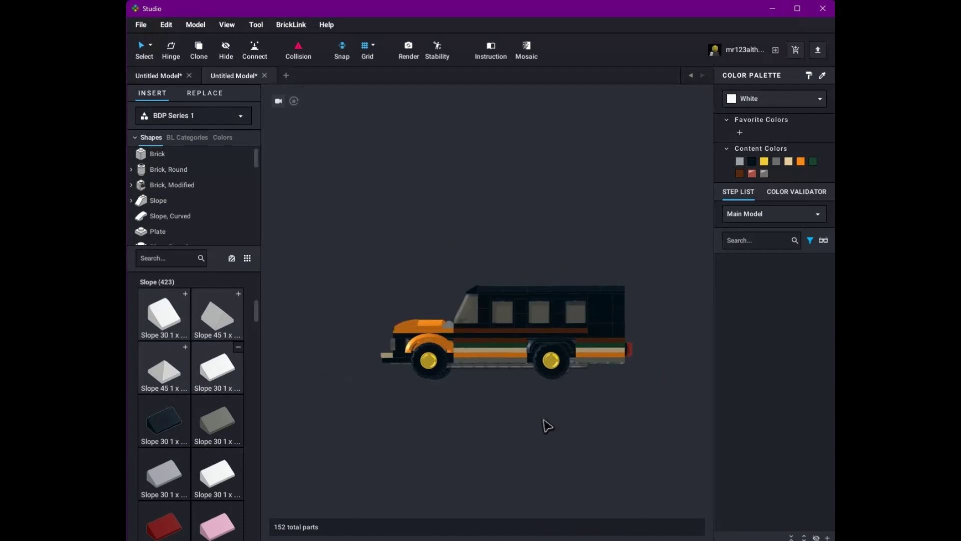
Step: Recolour the coloured stripe plates above the lowest orange row on this side wall black
scroll(521, 407, up, 5)
click(510, 362)
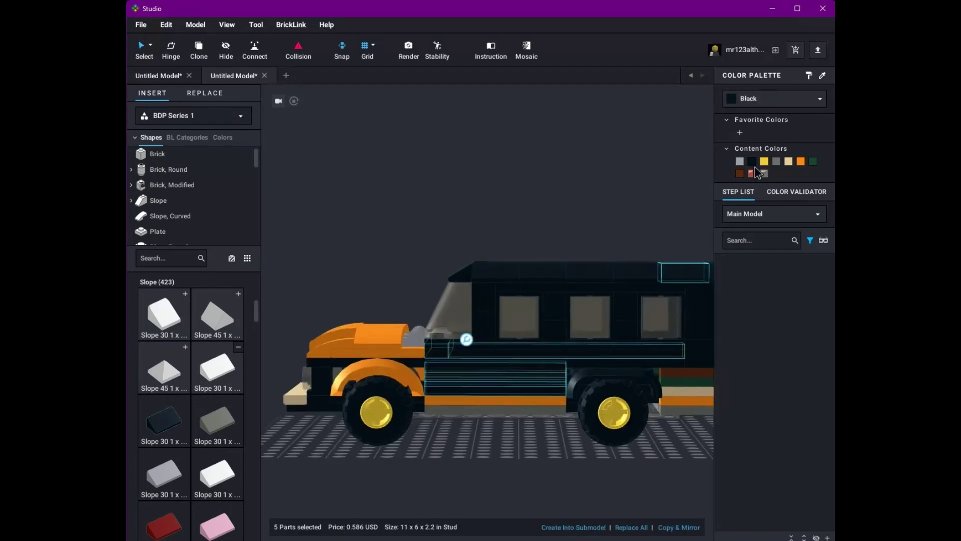
click(622, 375)
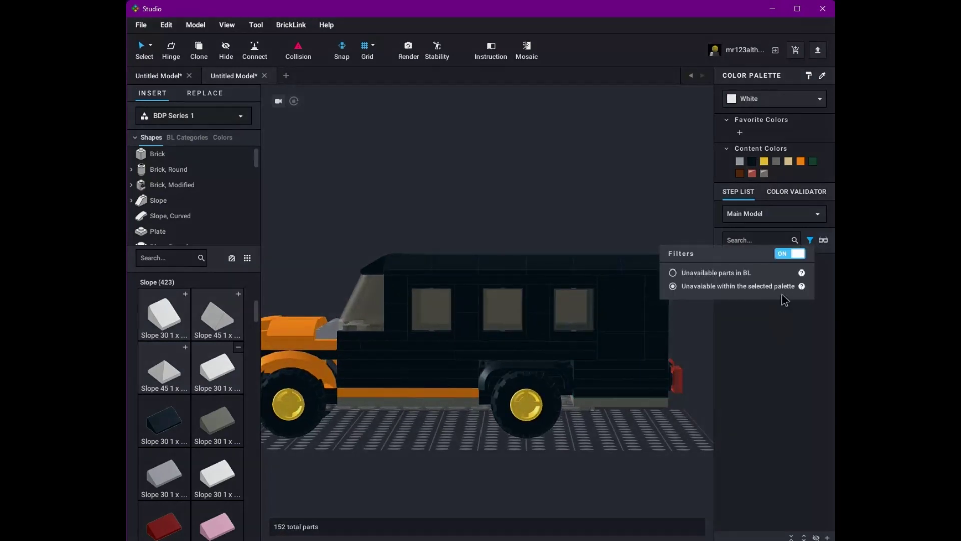
Step: Recolour the orange hood parts and the front mudguard black
right_drag(589, 456, 560, 370)
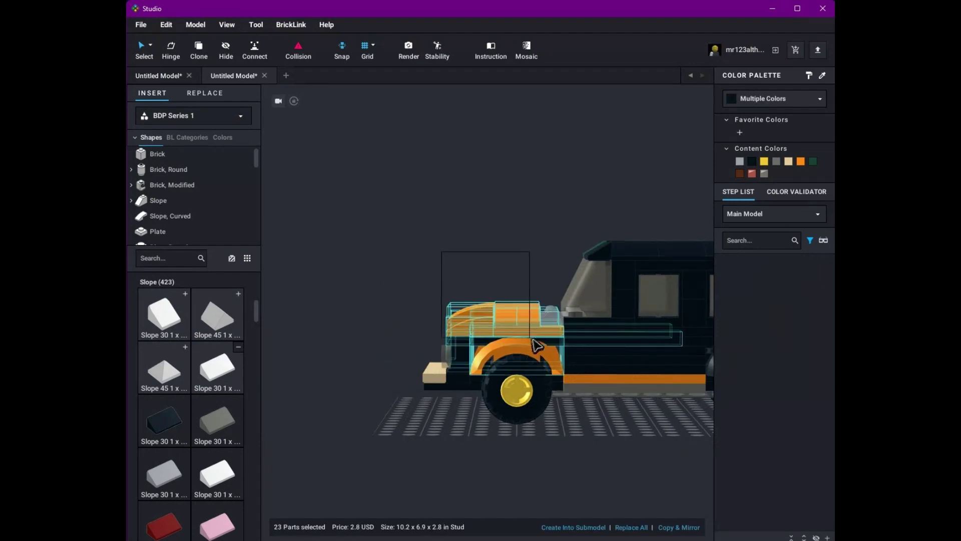
right_drag(539, 320, 506, 303)
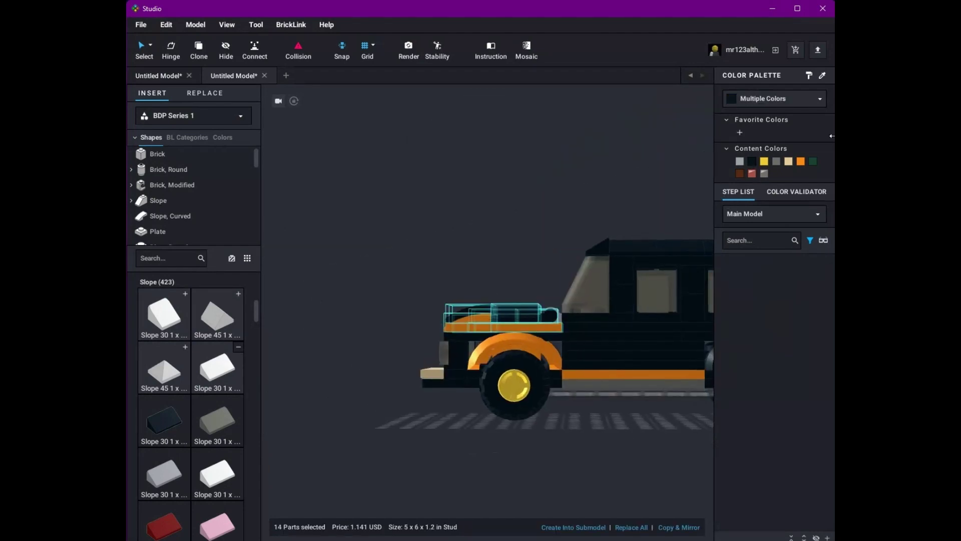
click(541, 208)
right_drag(541, 208, 488, 195)
click(553, 350)
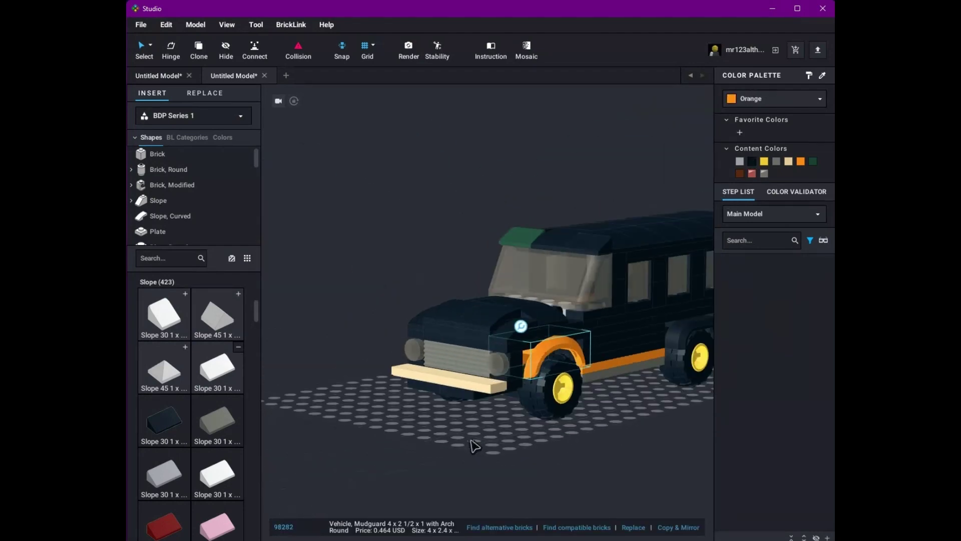
right_drag(474, 444, 523, 459)
Step: Recolour the remaining coloured stripe plates on the side walls black and the front bumper light bluish gray
click(469, 393)
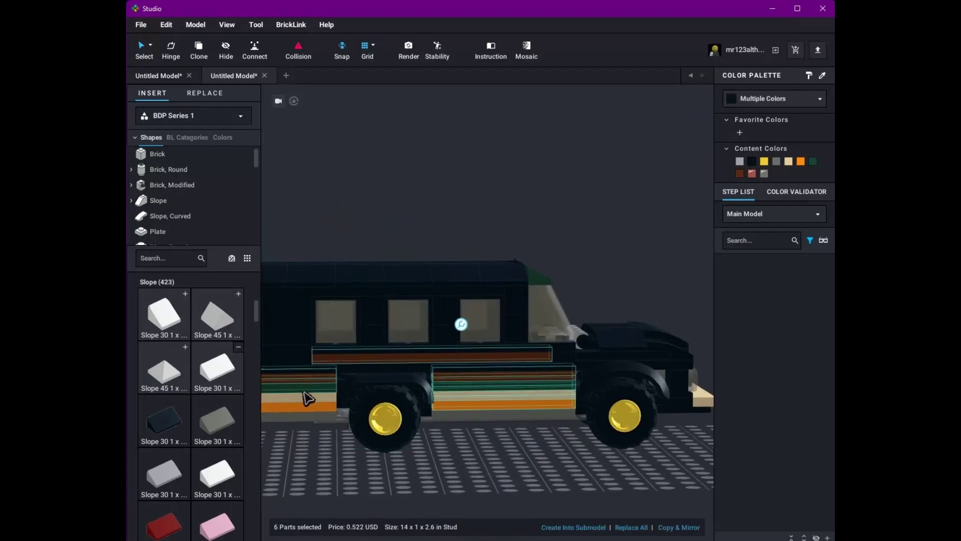
right_drag(308, 398, 583, 439)
click(583, 440)
click(502, 404)
right_drag(502, 404, 551, 380)
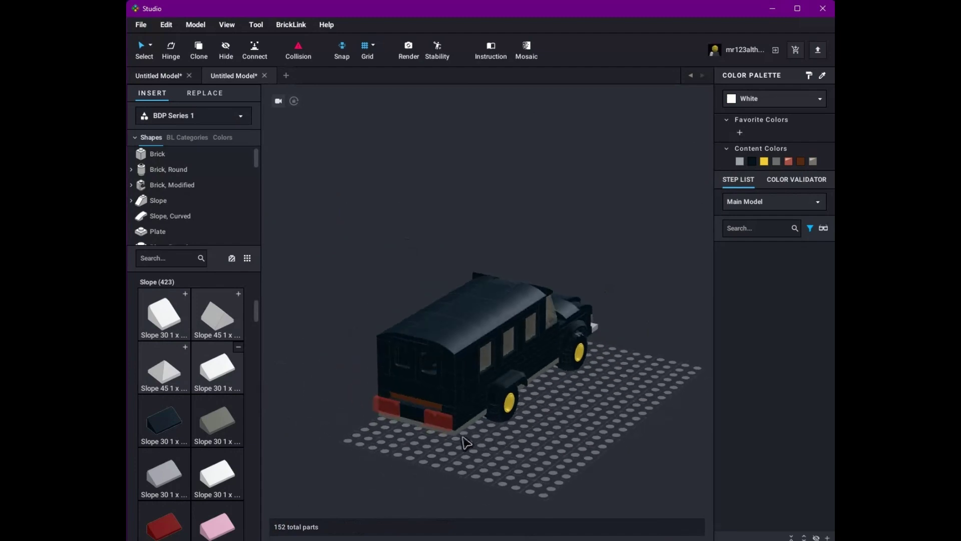
Step: Recolour the brown stripe on the tailgate black and the four yellow wheel rims gray
click(518, 373)
click(590, 453)
right_drag(590, 452, 547, 395)
click(532, 407)
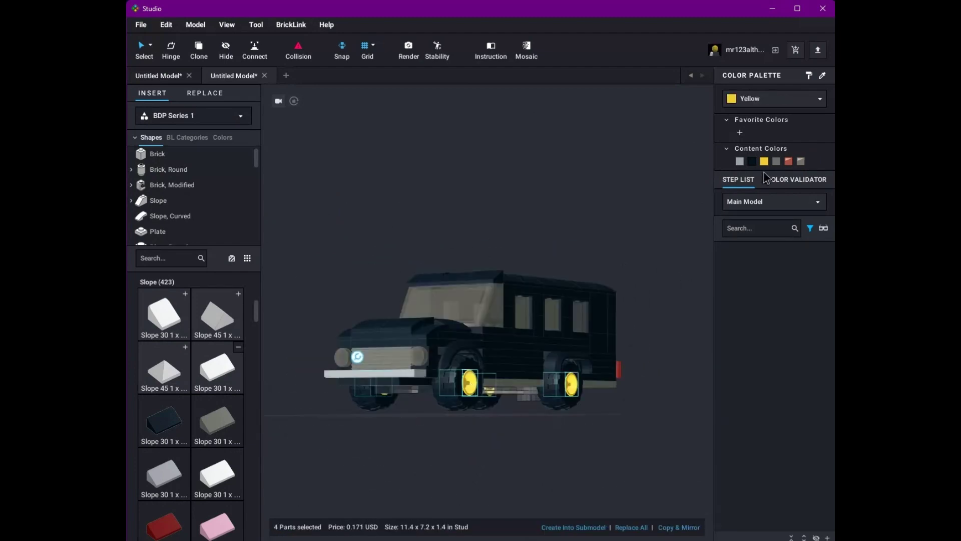
click(658, 414)
Step: Recolour the lower stripe plates along both side walls and the front corners beside the grille light bluish gray
right_drag(658, 414, 429, 374)
scroll(429, 374, up, 3)
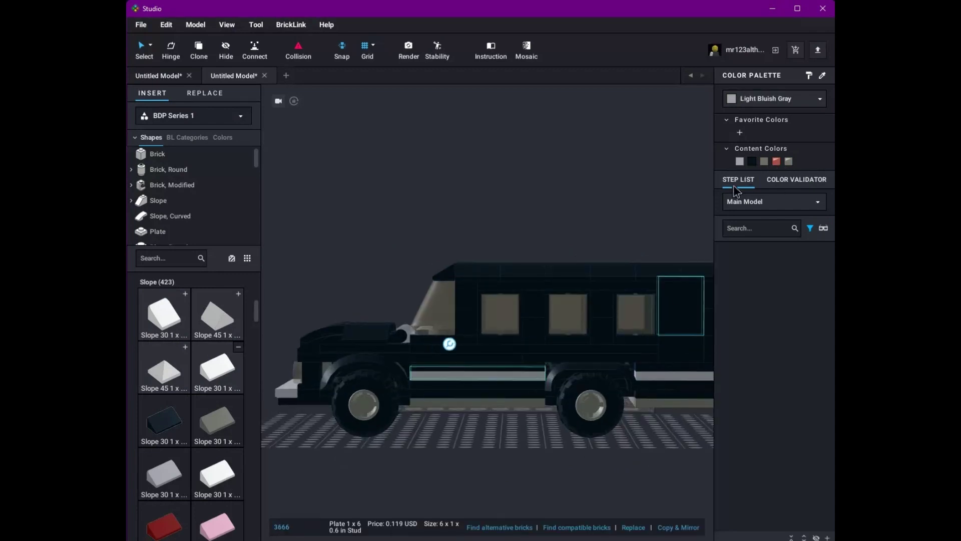
right_drag(626, 325, 302, 393)
click(691, 210)
right_drag(691, 210, 425, 413)
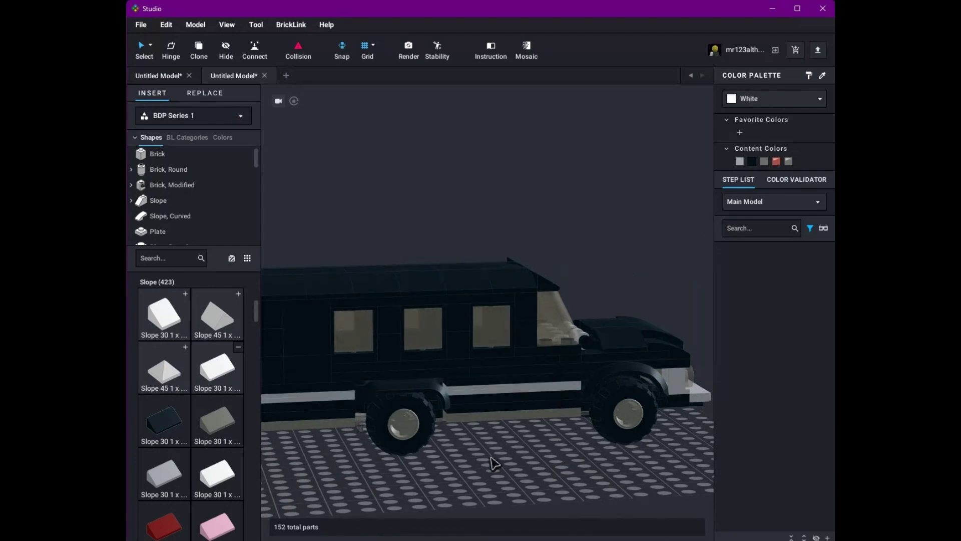
right_drag(494, 463, 425, 453)
scroll(527, 384, up, 3)
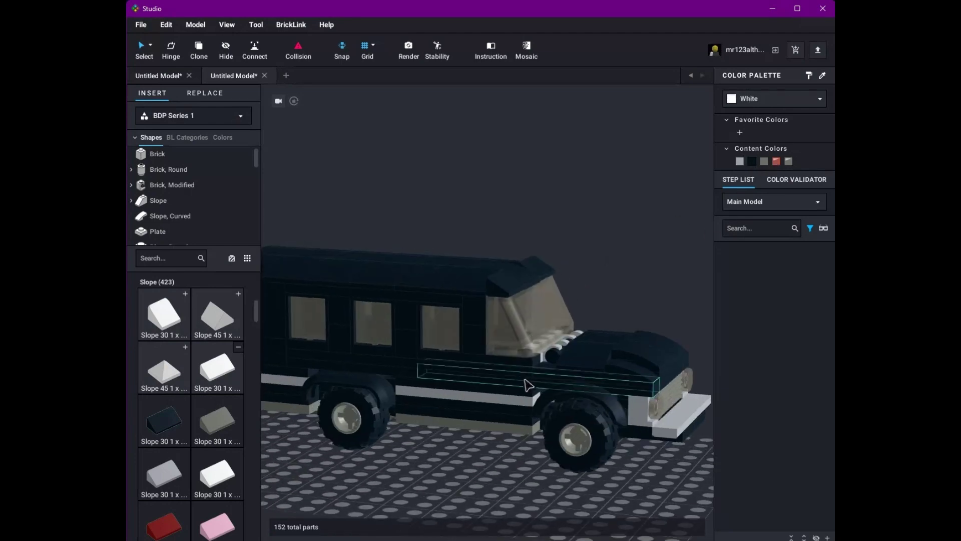